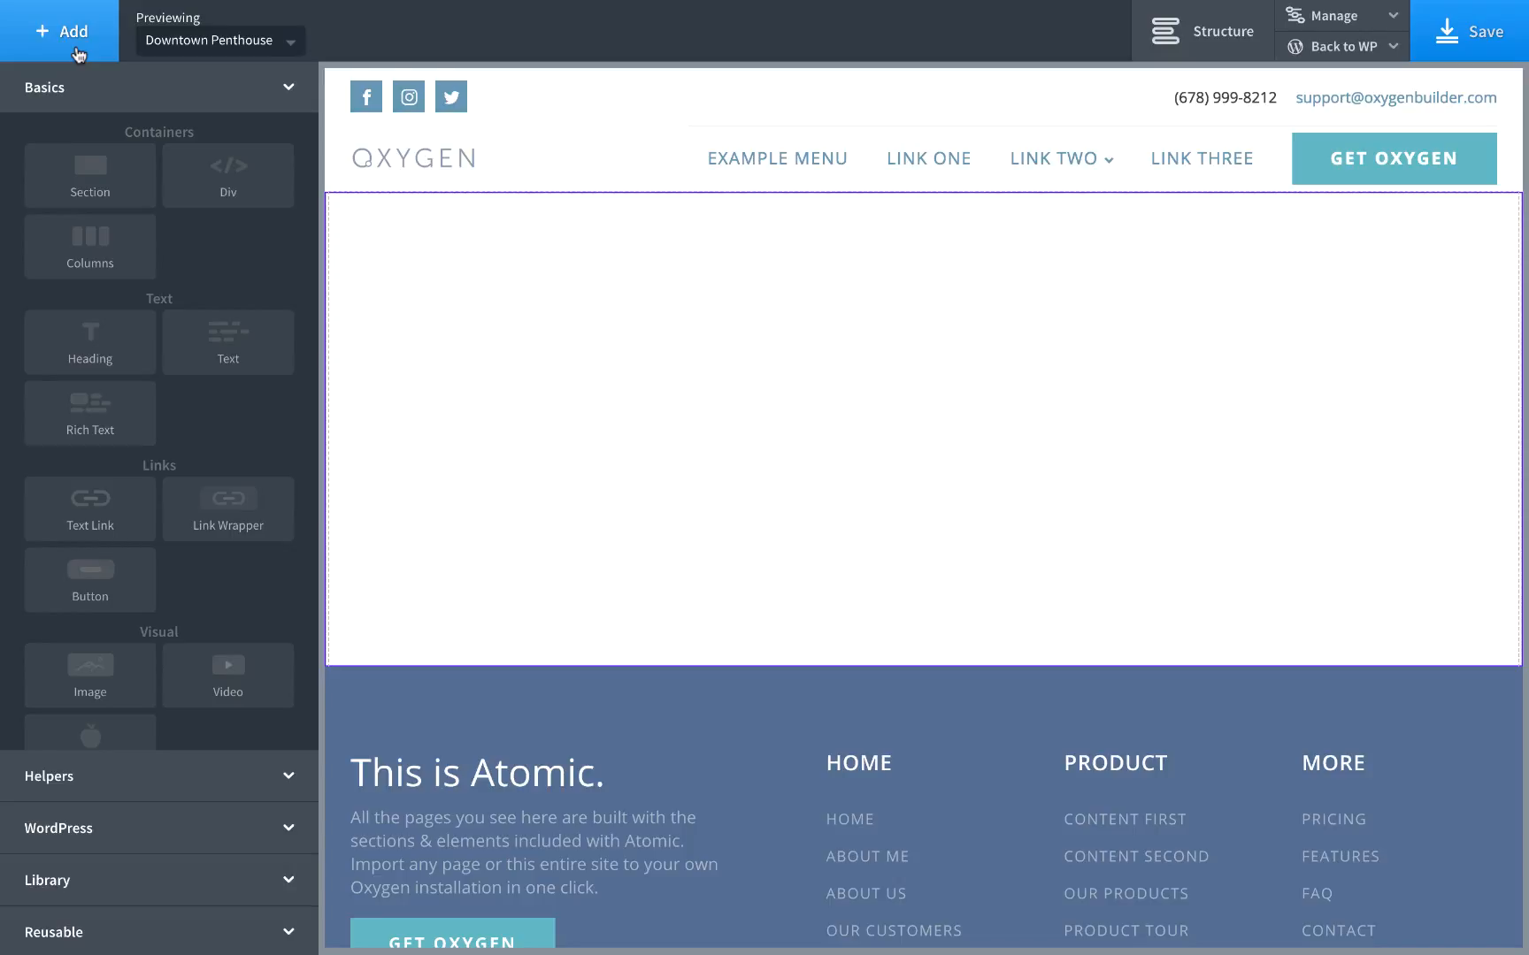
# Add a text element inside the empty section and replace its placeholder text with the Address advanced custom field.
pyautogui.click(231, 359)
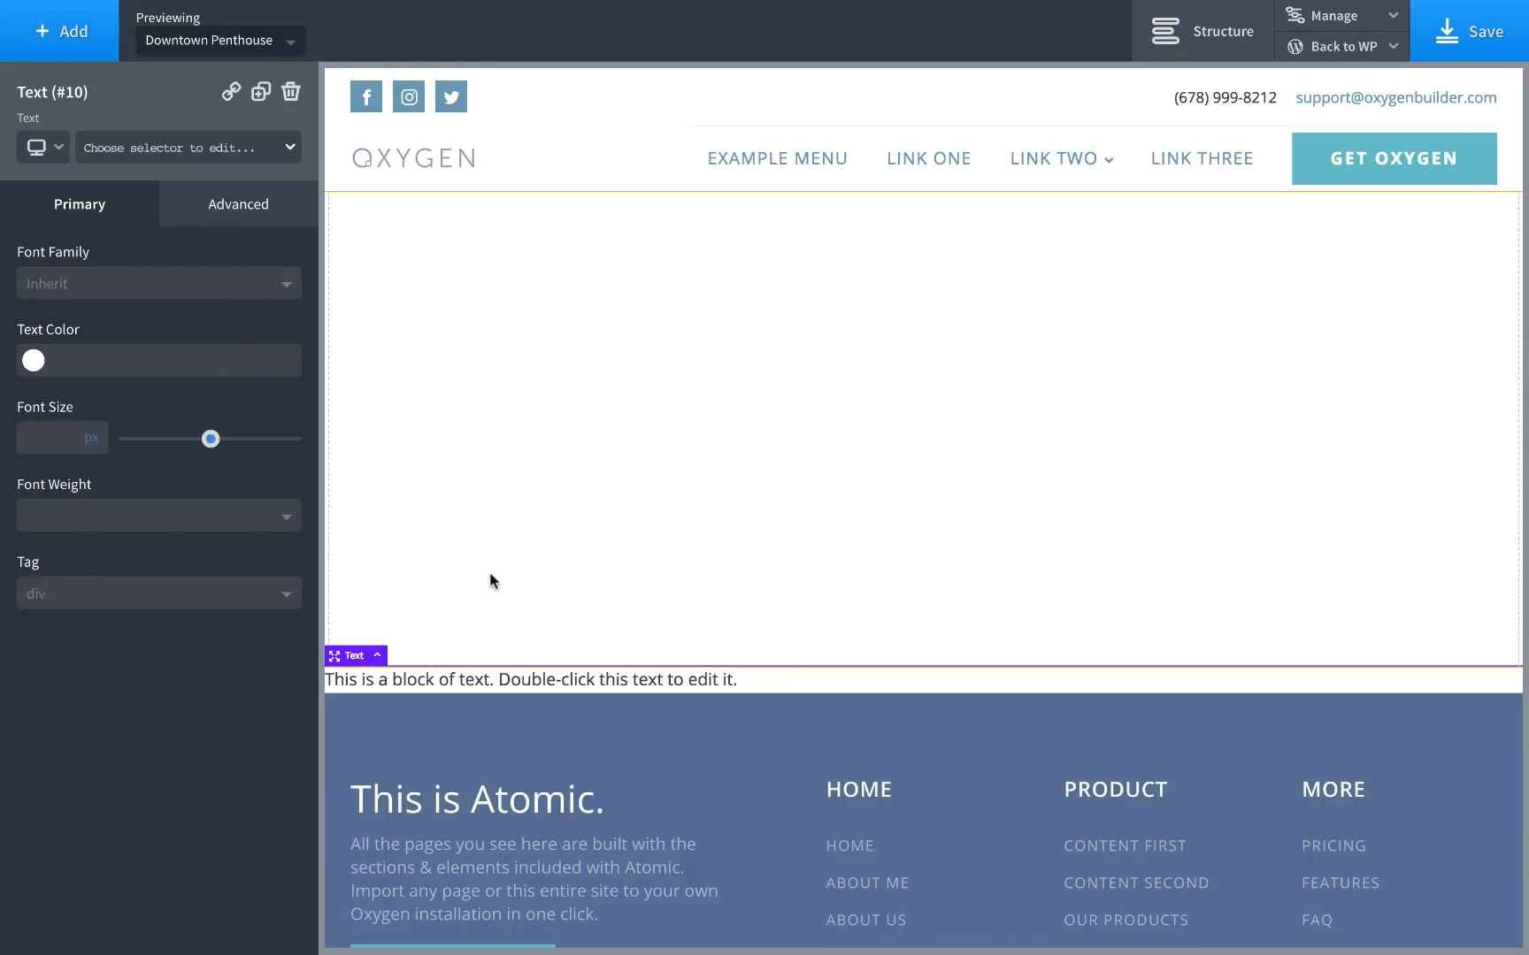
pyautogui.moveTo(467, 679); pyautogui.dragTo(518, 416)
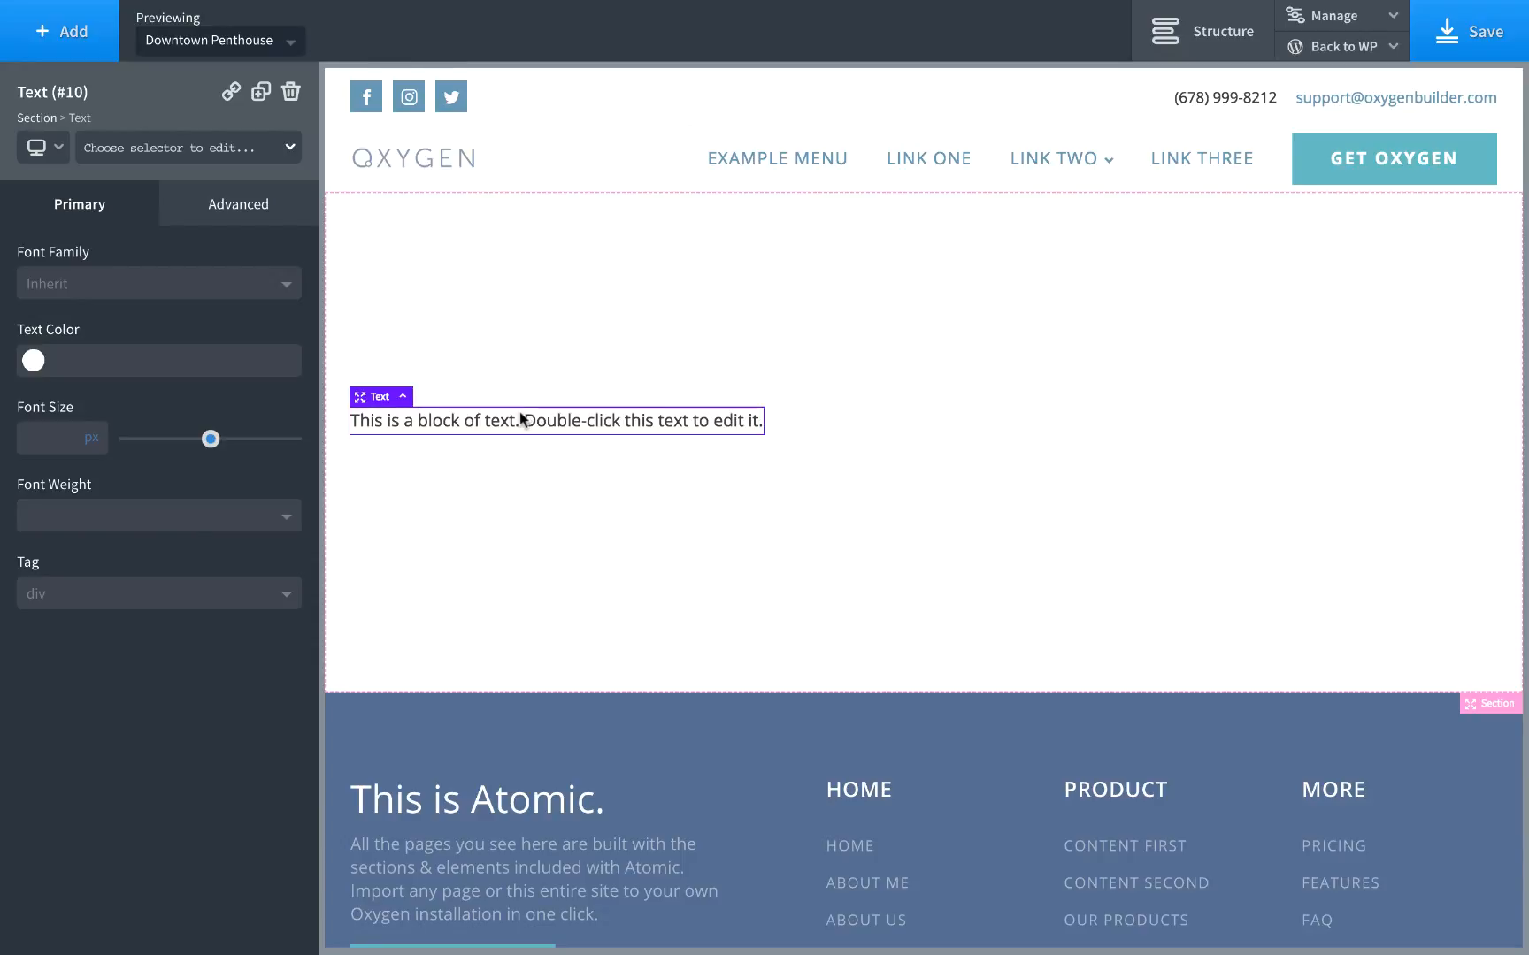
pyautogui.doubleClick(522, 420)
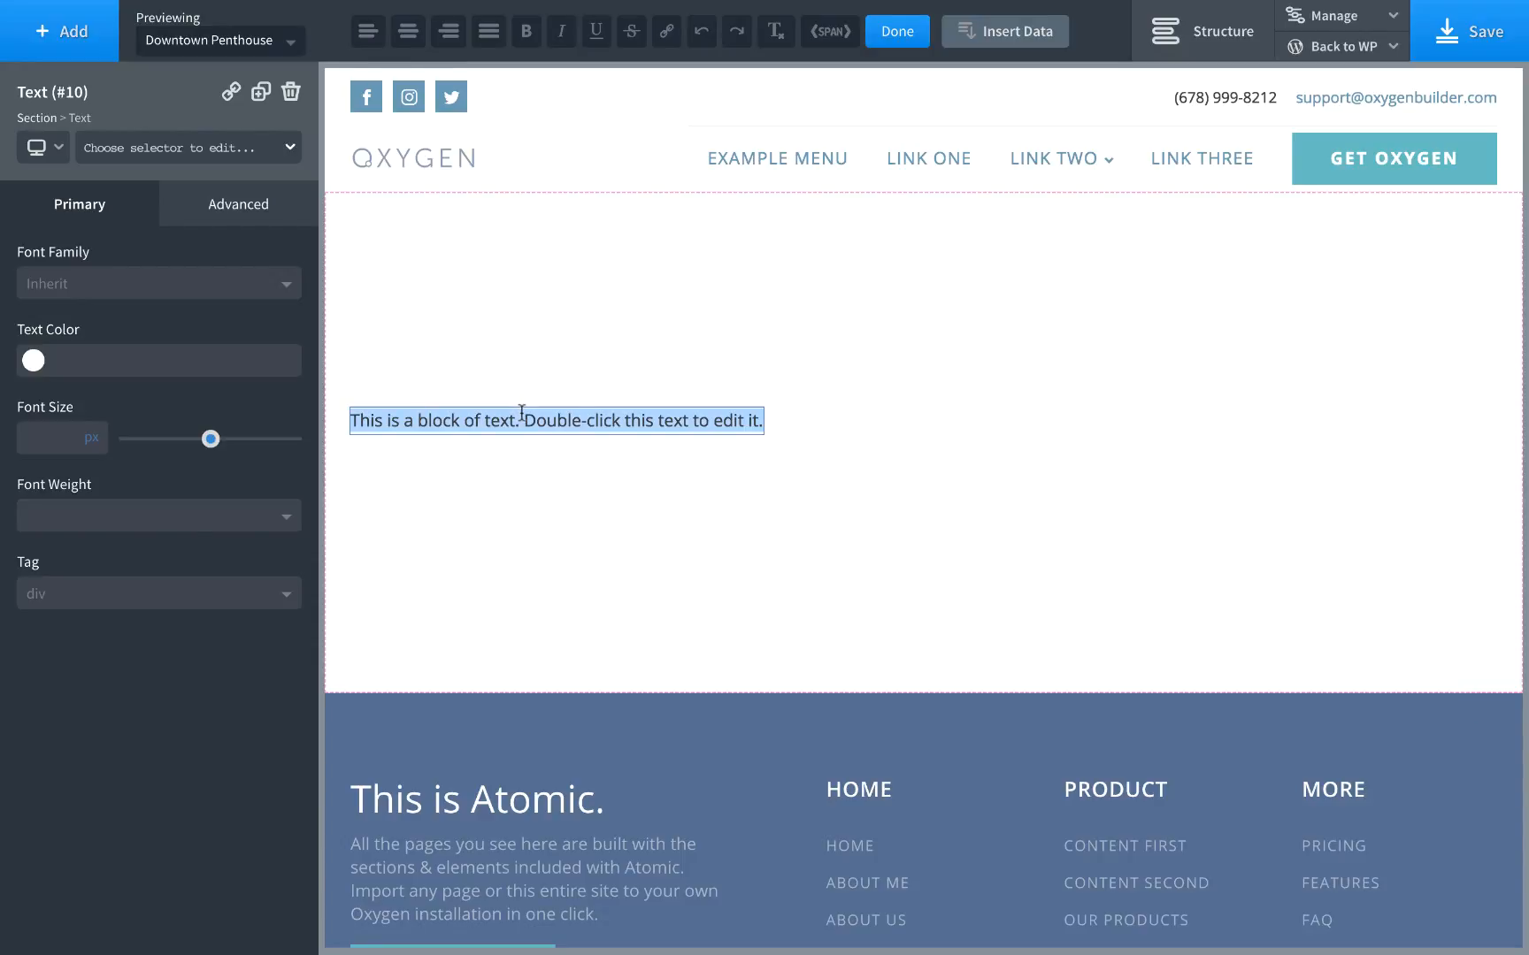
pyautogui.click(1013, 40)
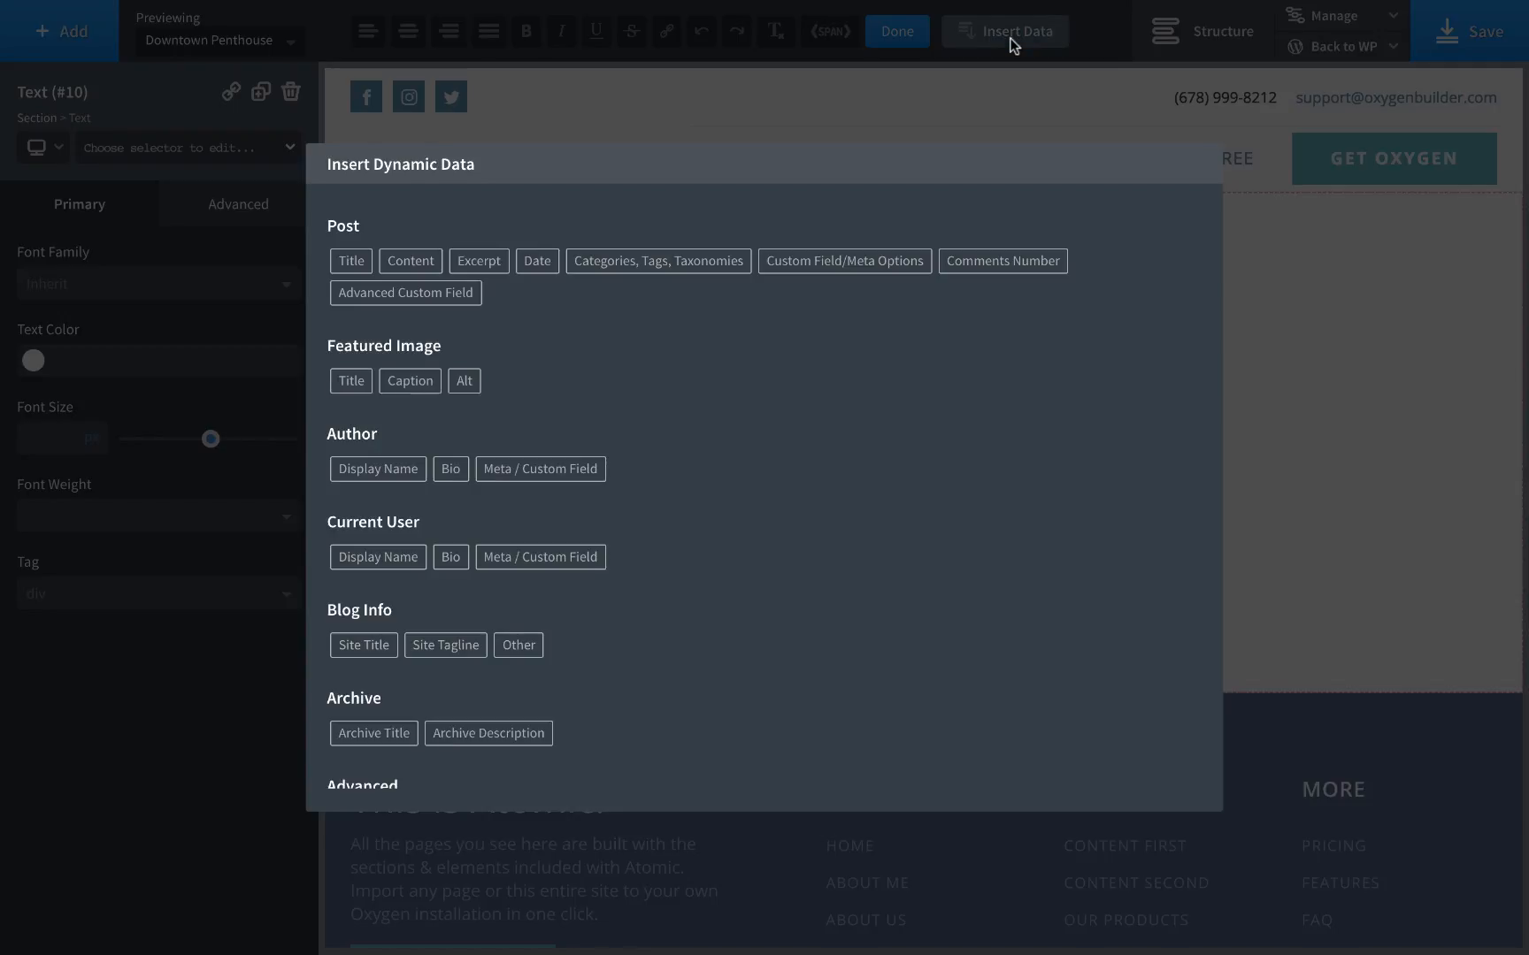
pyautogui.click(404, 296)
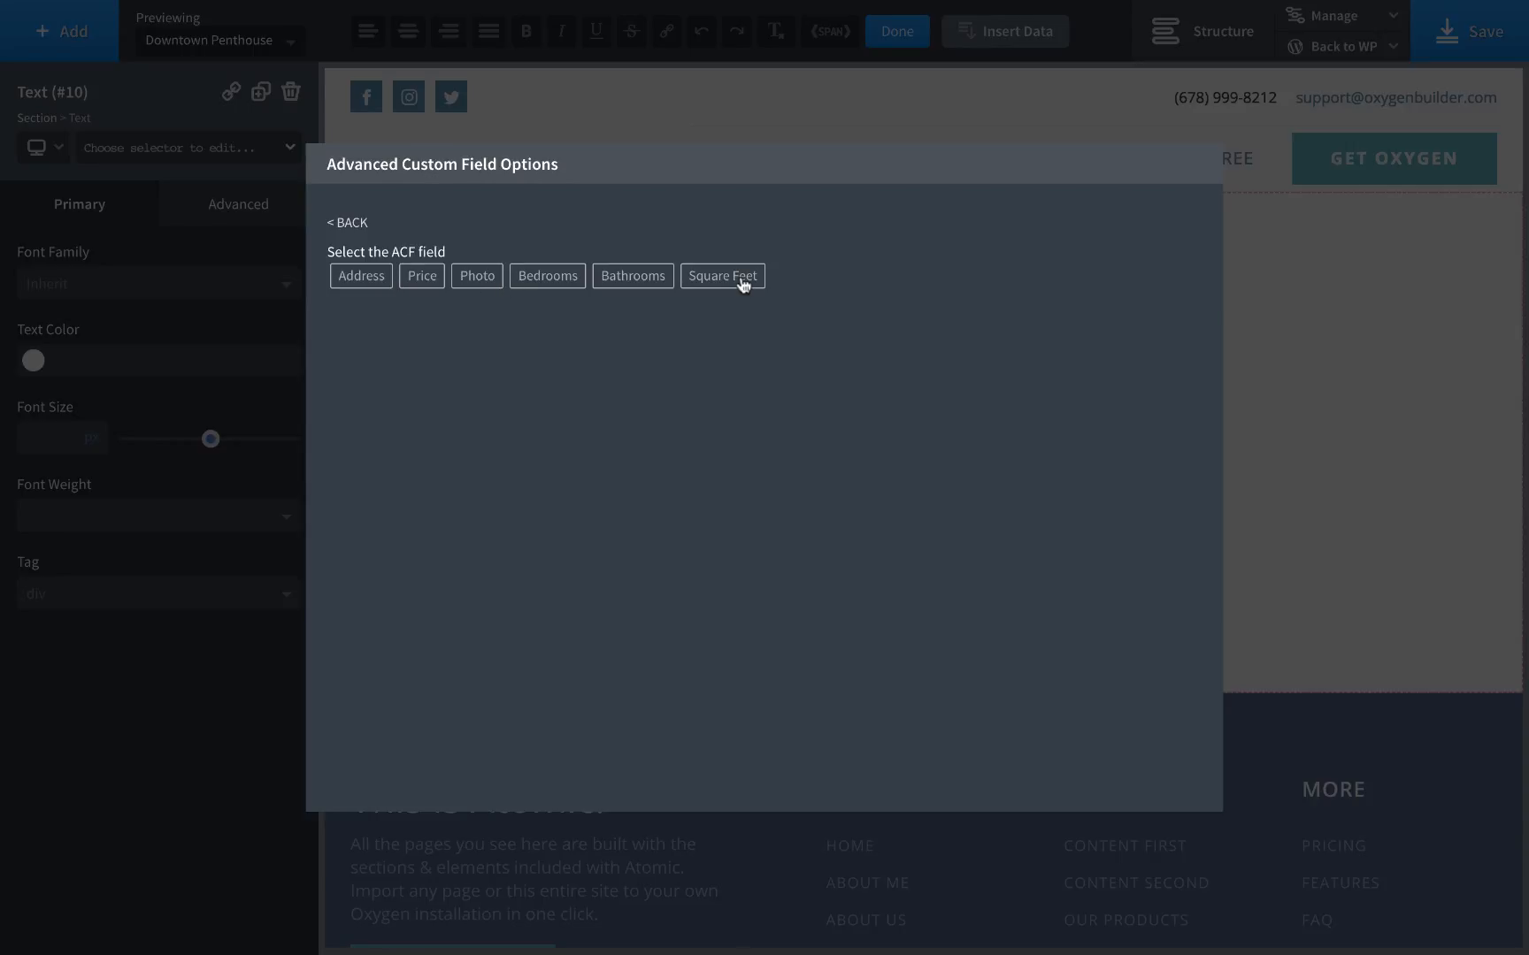
pyautogui.click(370, 283)
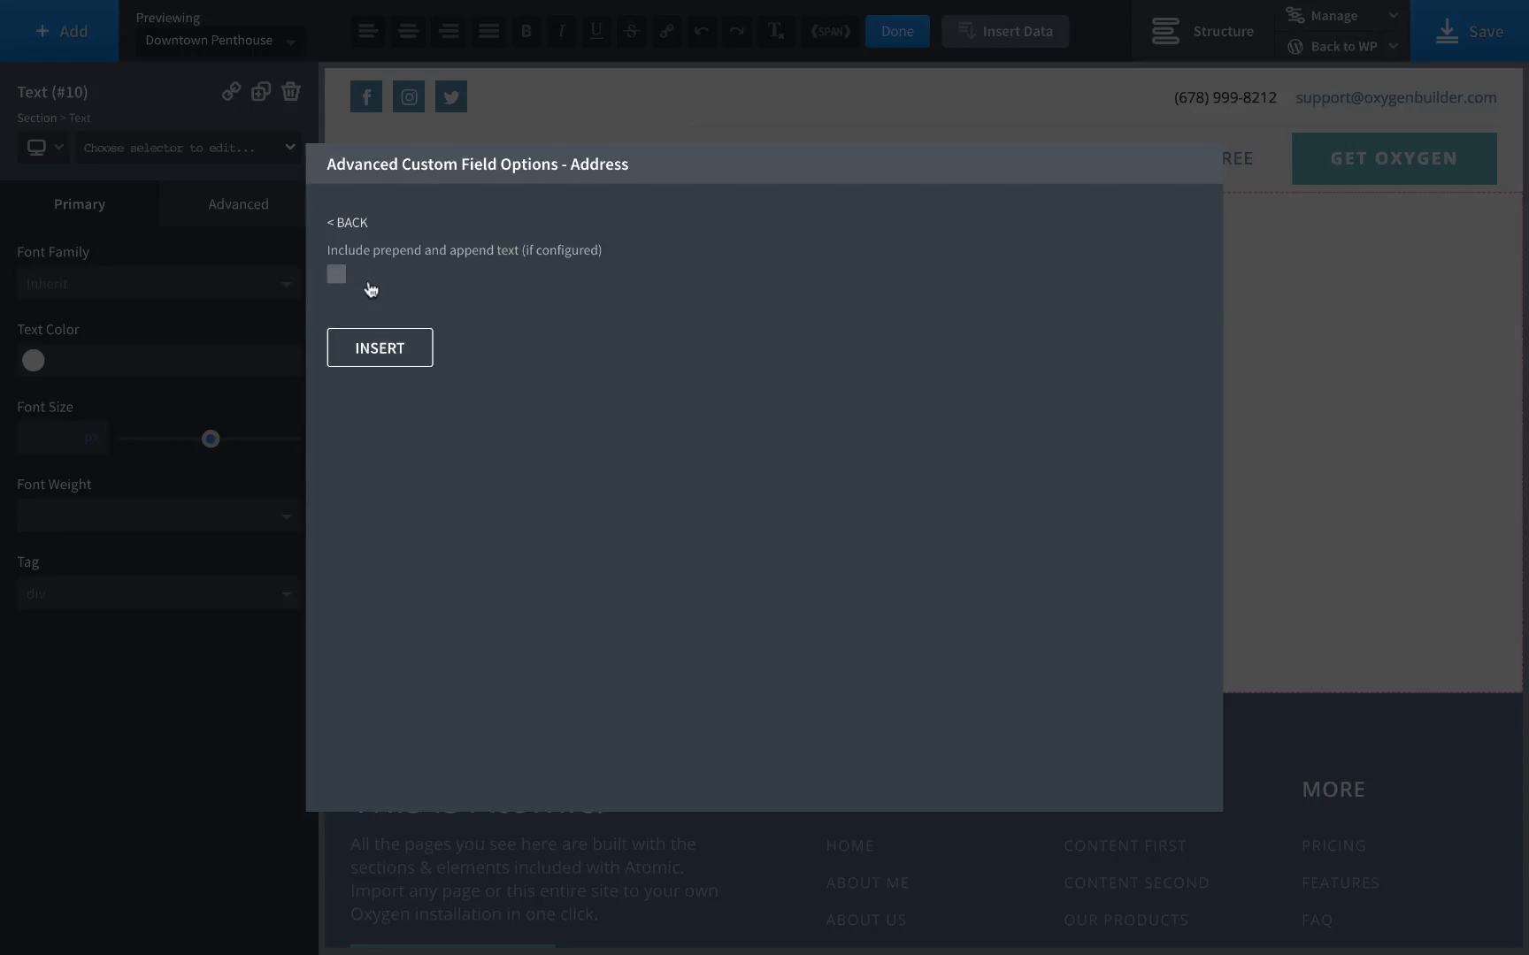
pyautogui.click(377, 354)
pyautogui.click(635, 309)
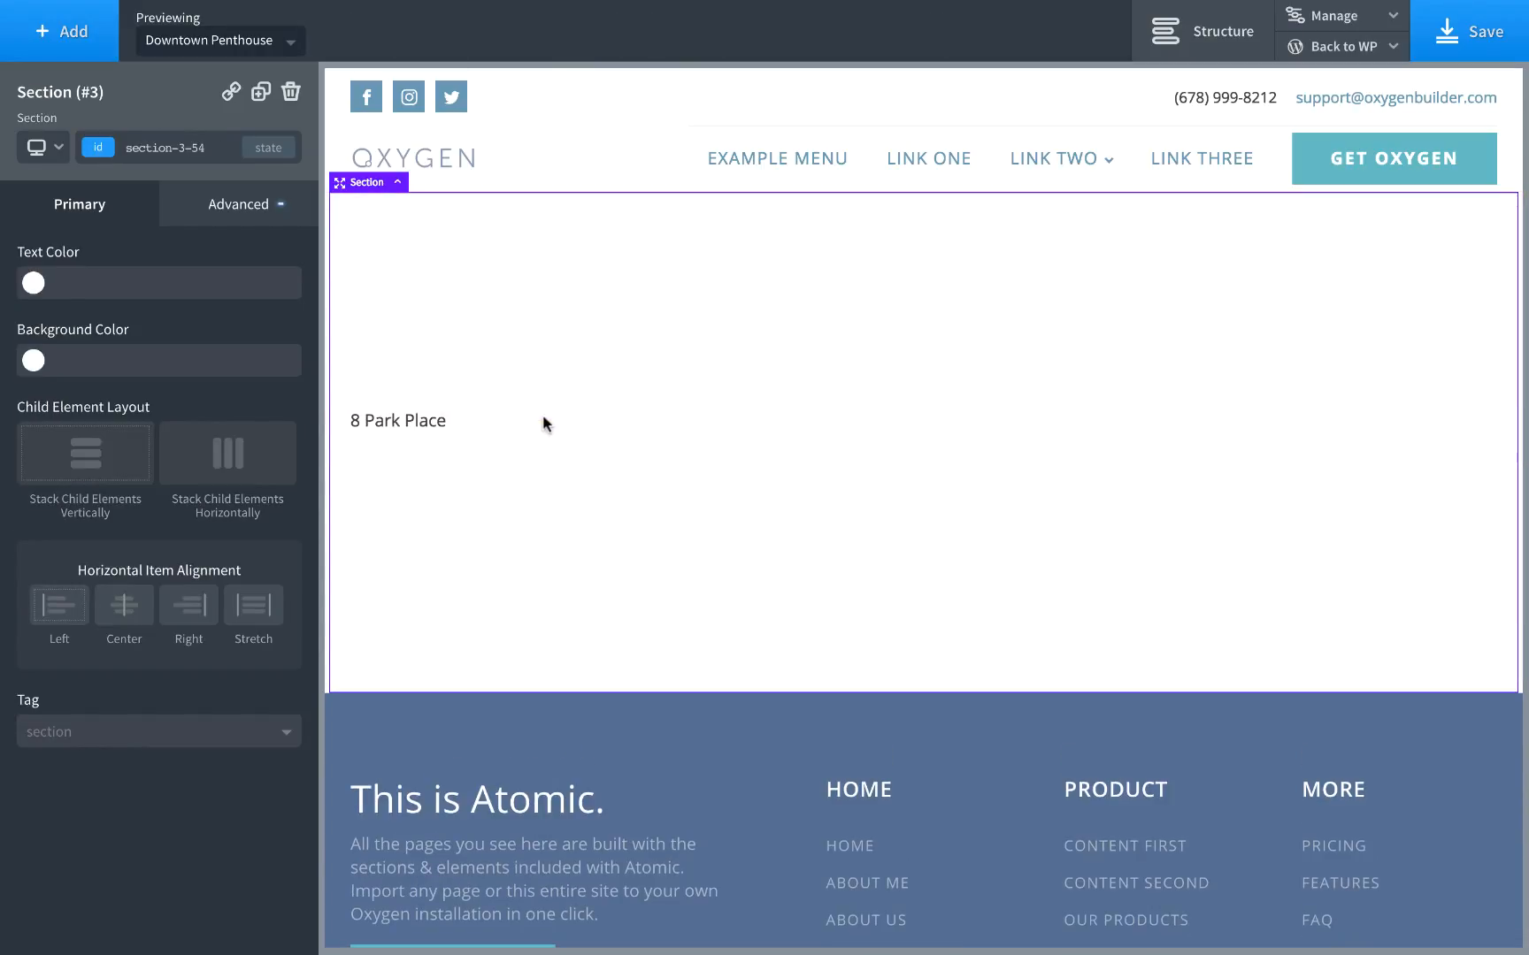
# Add an image below the address text and set its source to the Photo advanced custom field.
pyautogui.click(434, 426)
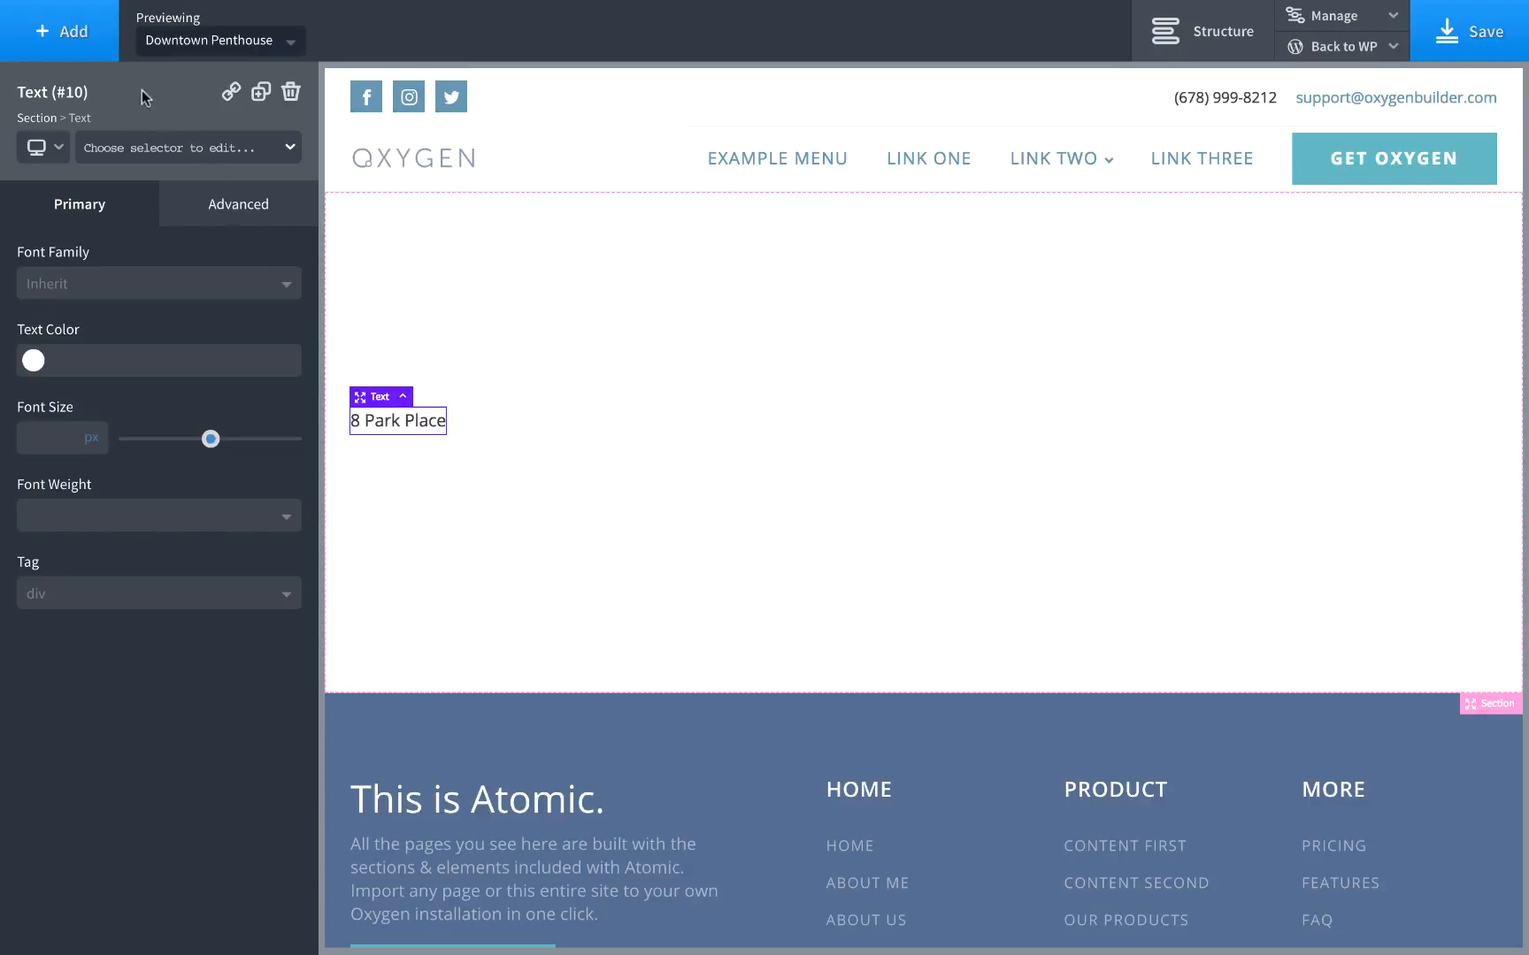
pyautogui.click(64, 33)
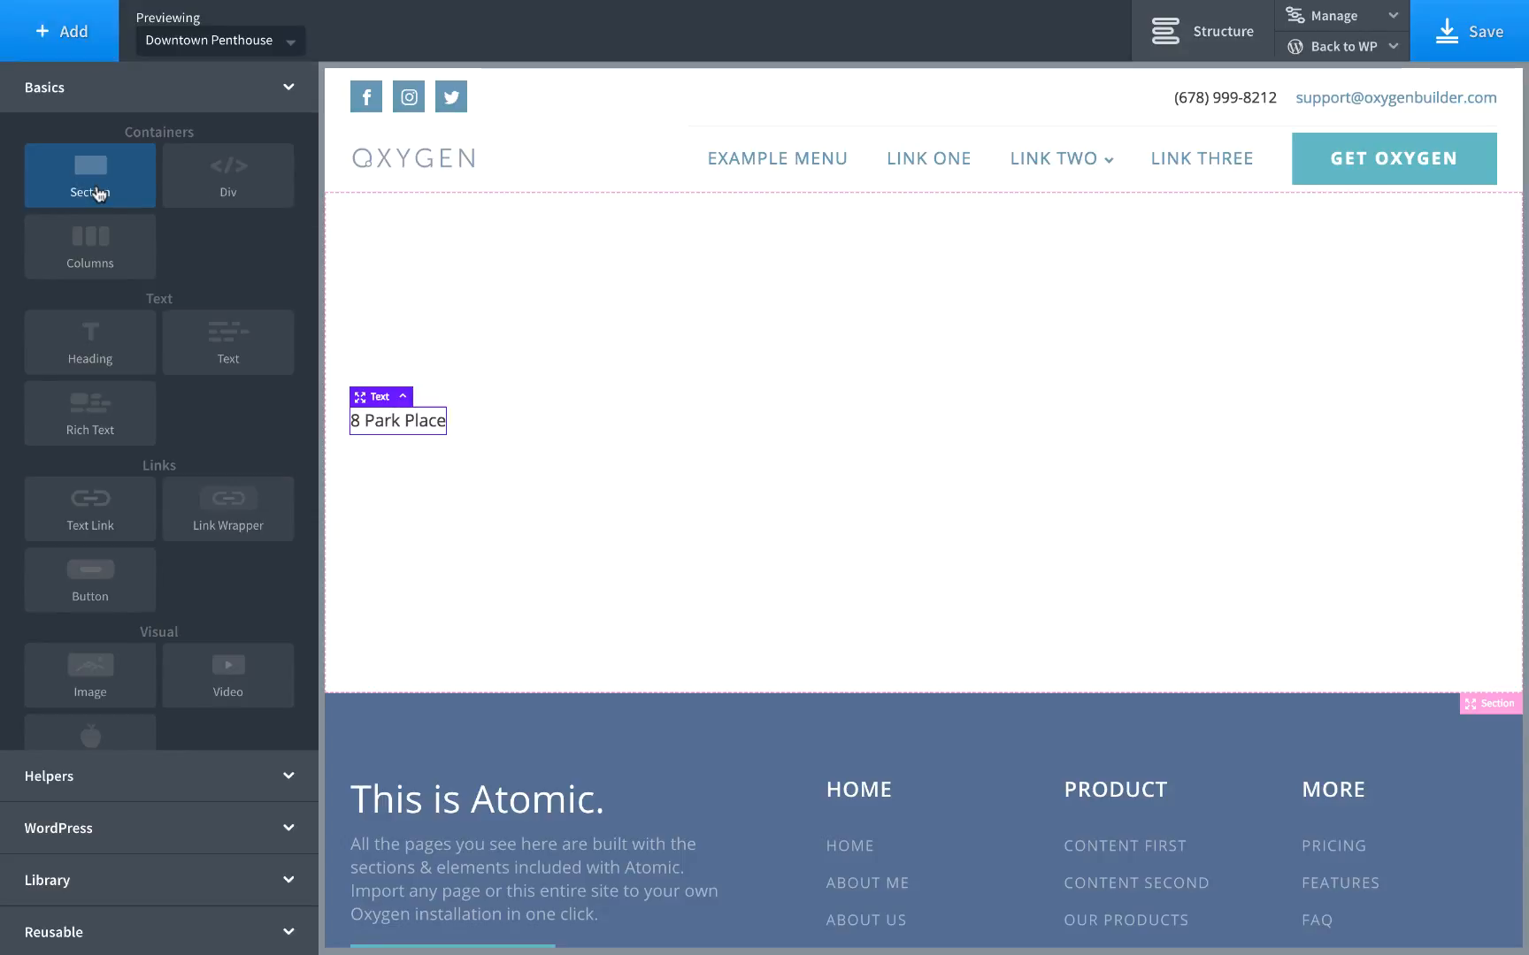
pyautogui.click(106, 674)
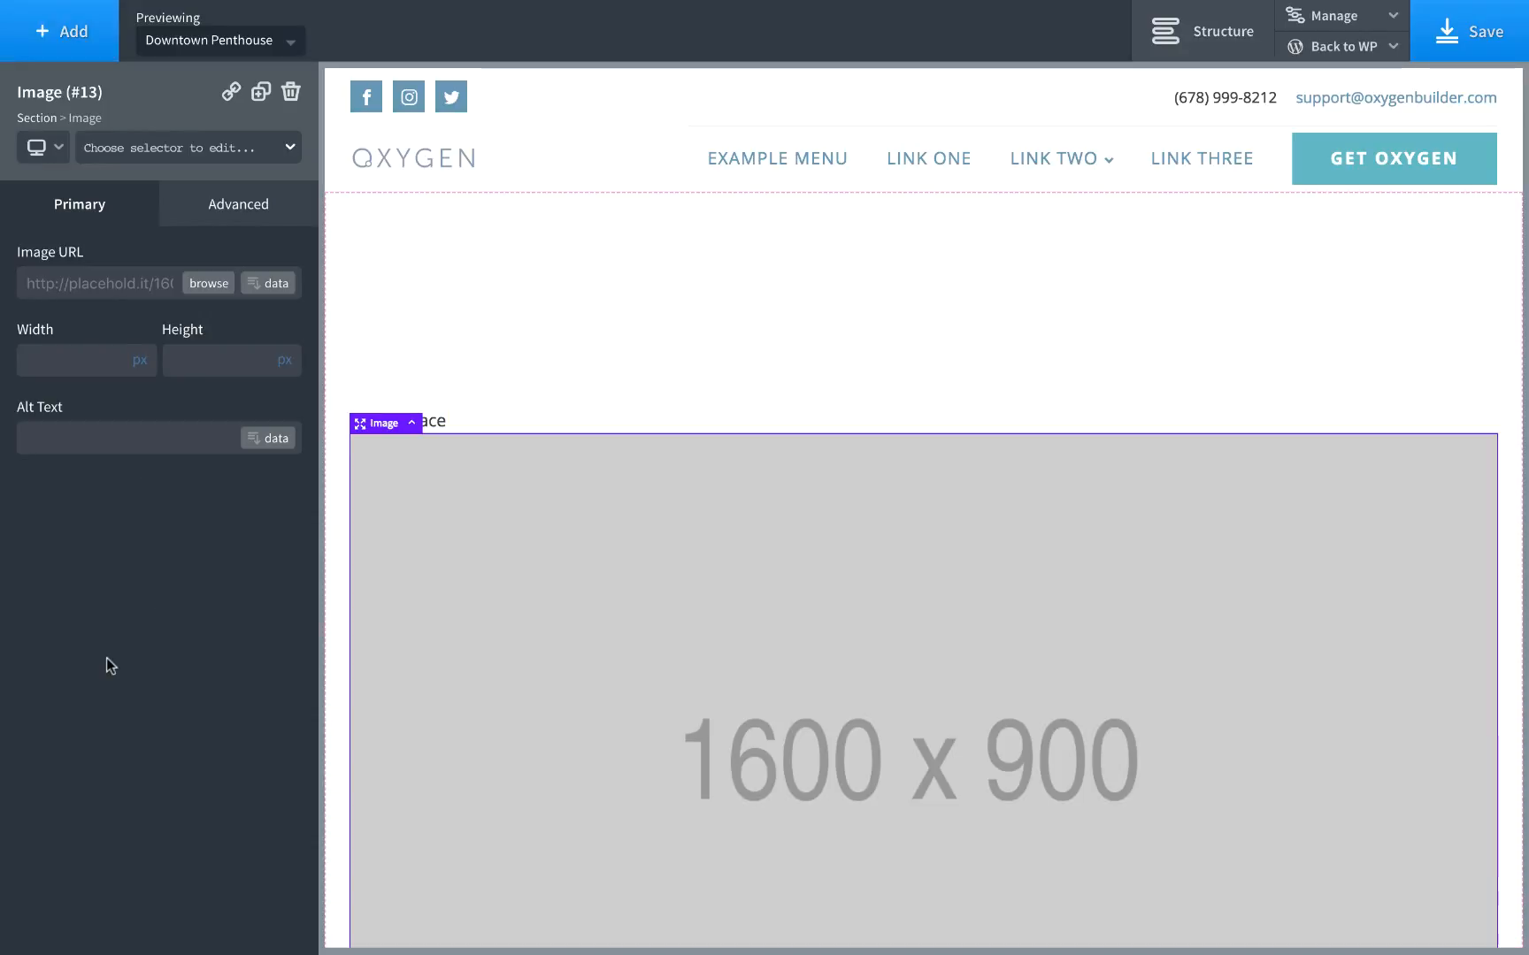
pyautogui.click(275, 284)
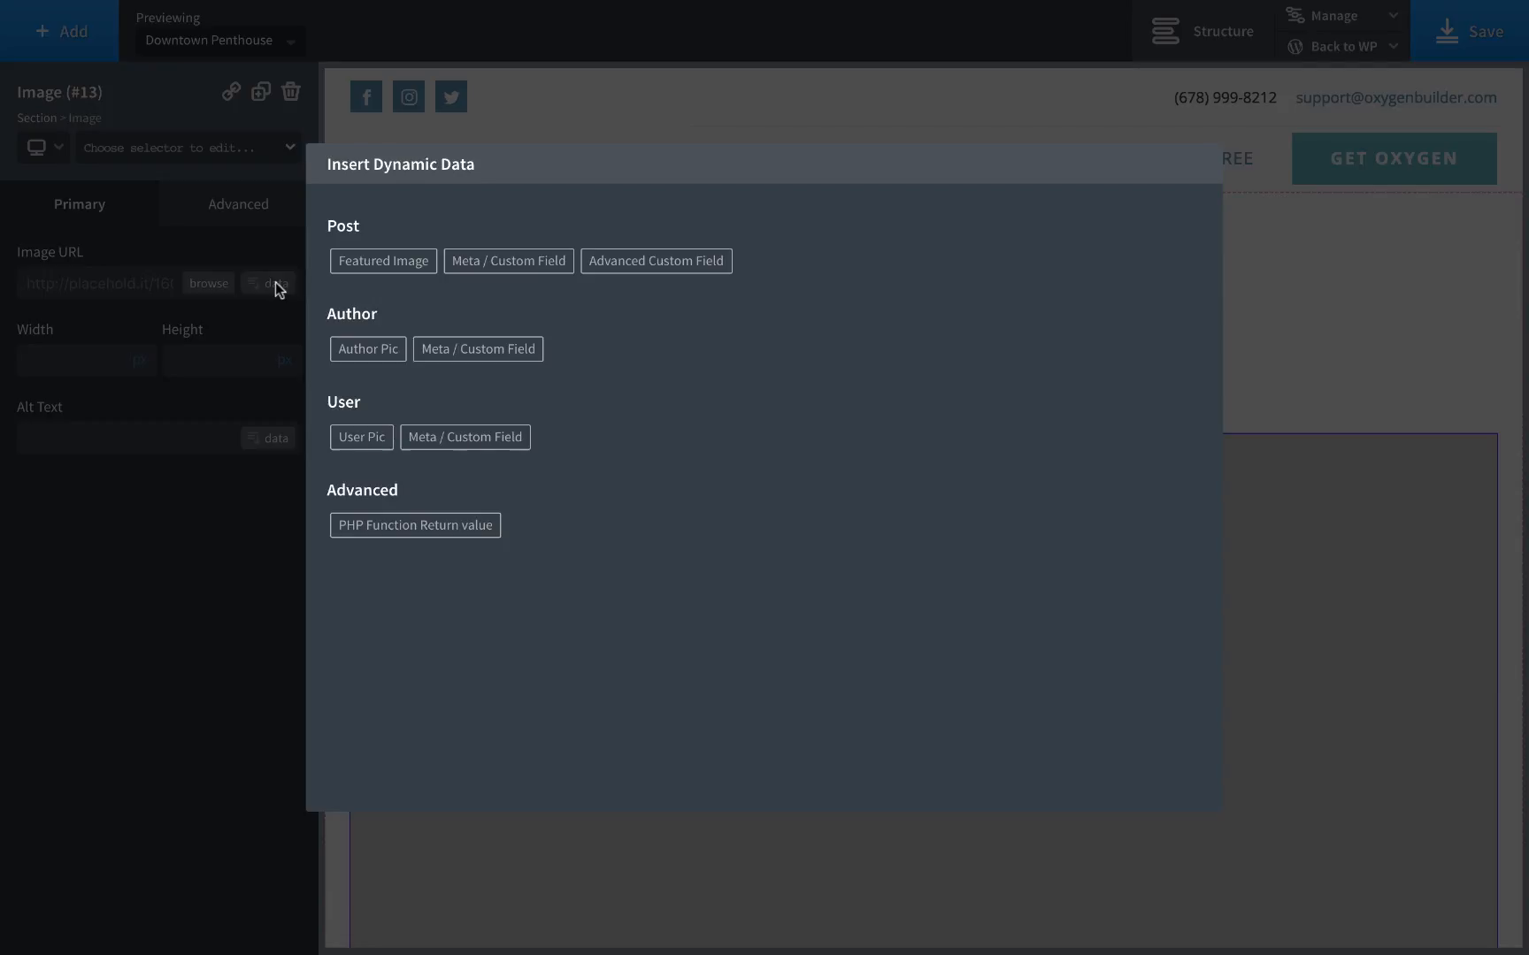
pyautogui.click(642, 260)
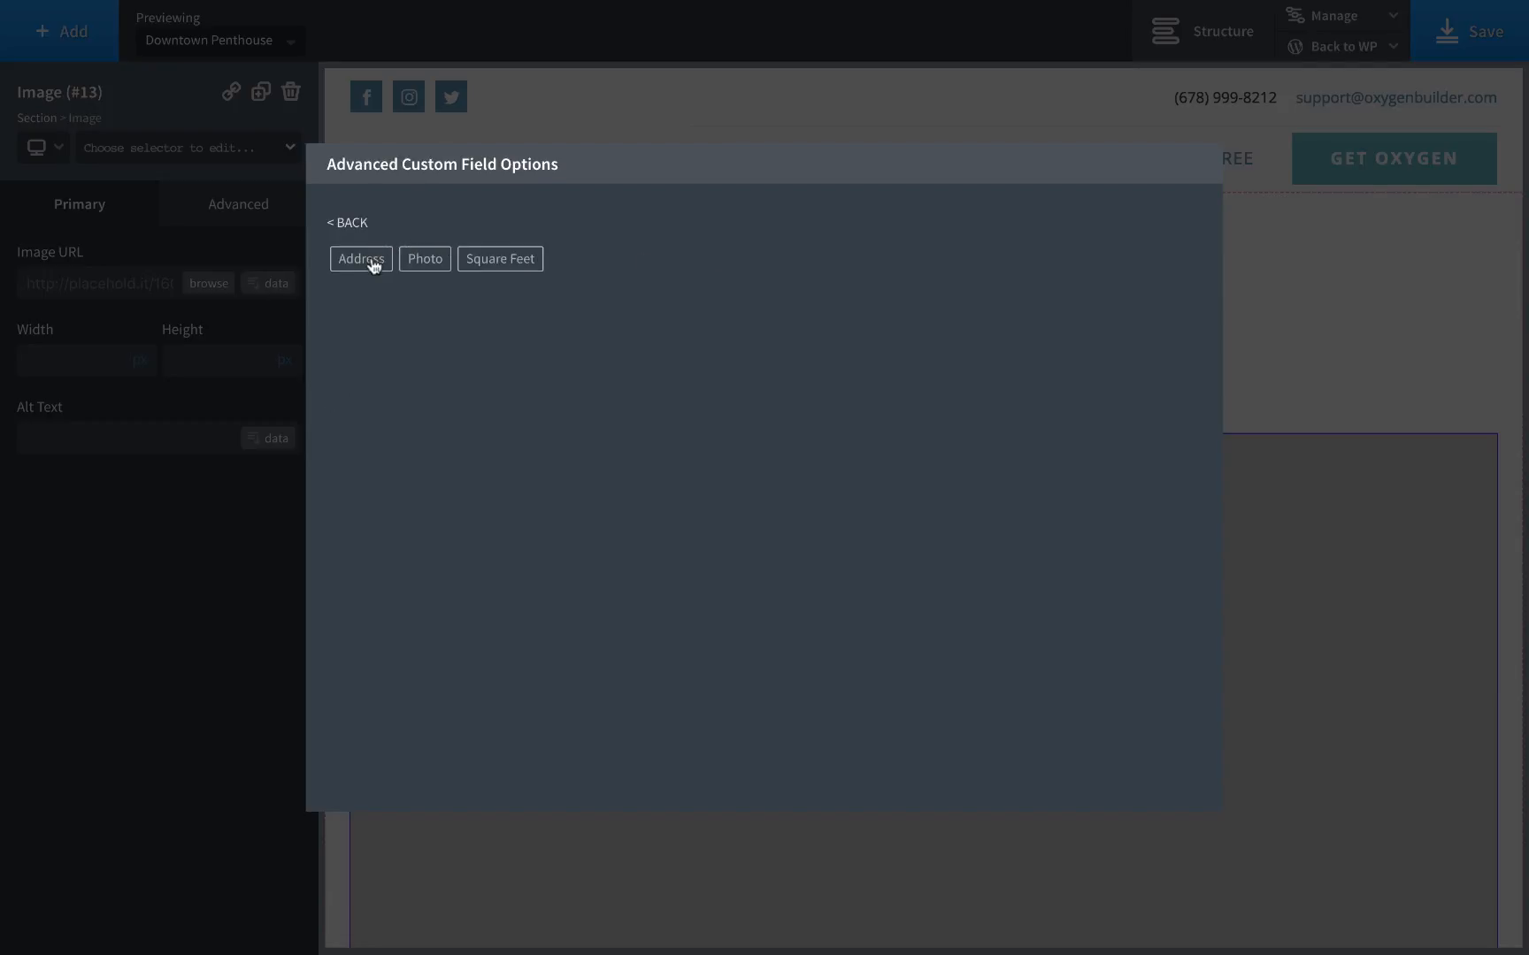
pyautogui.click(425, 259)
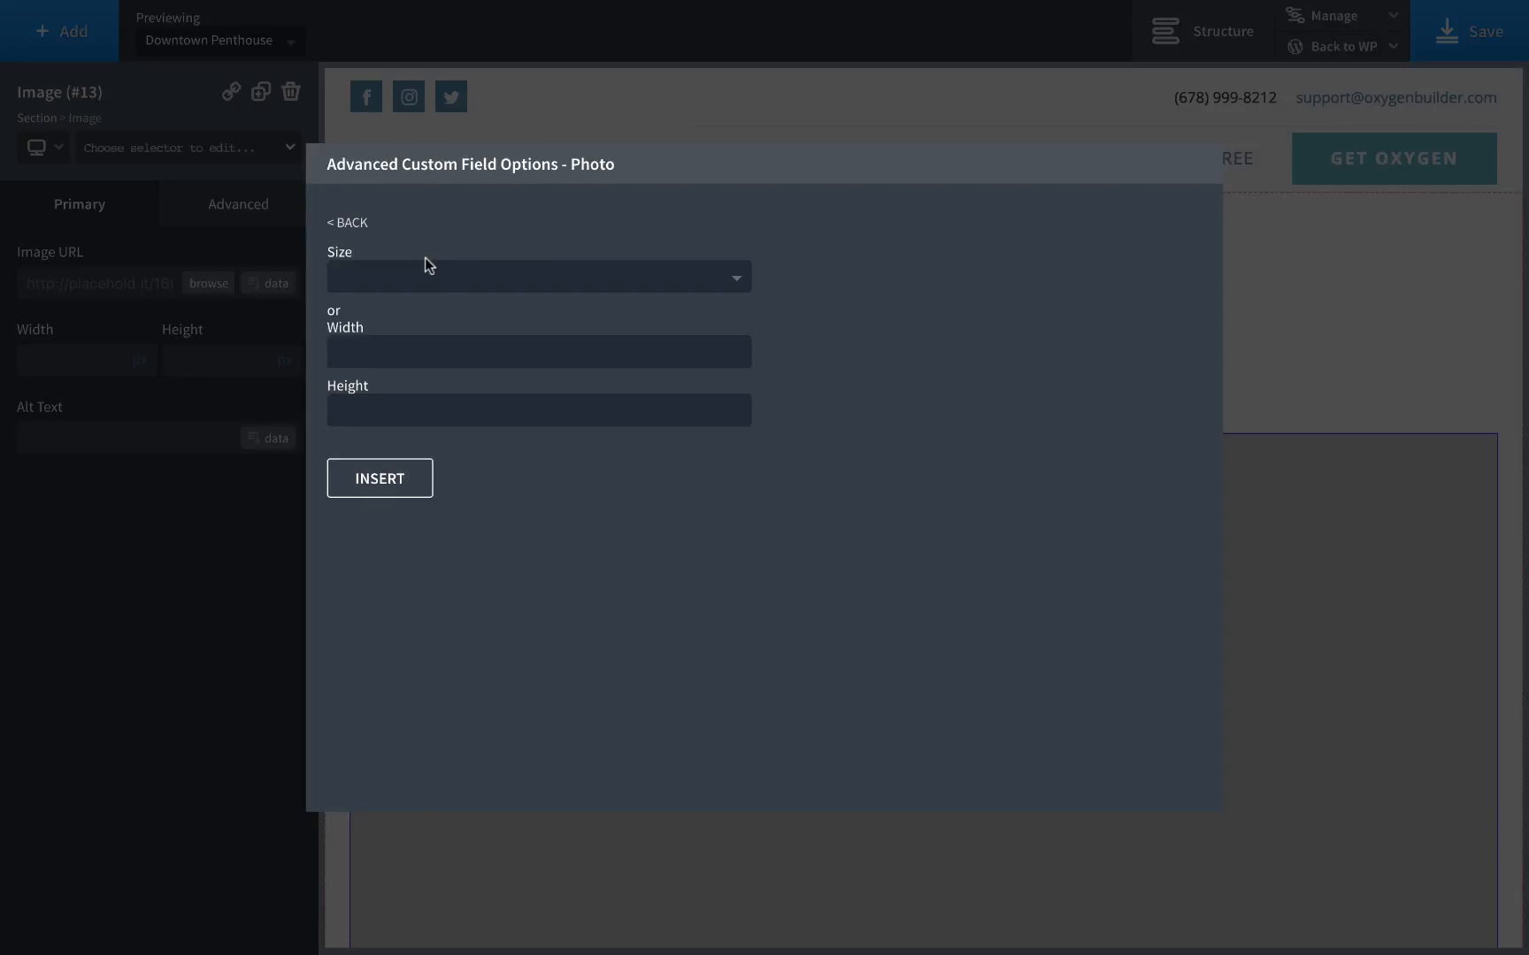
pyautogui.click(386, 492)
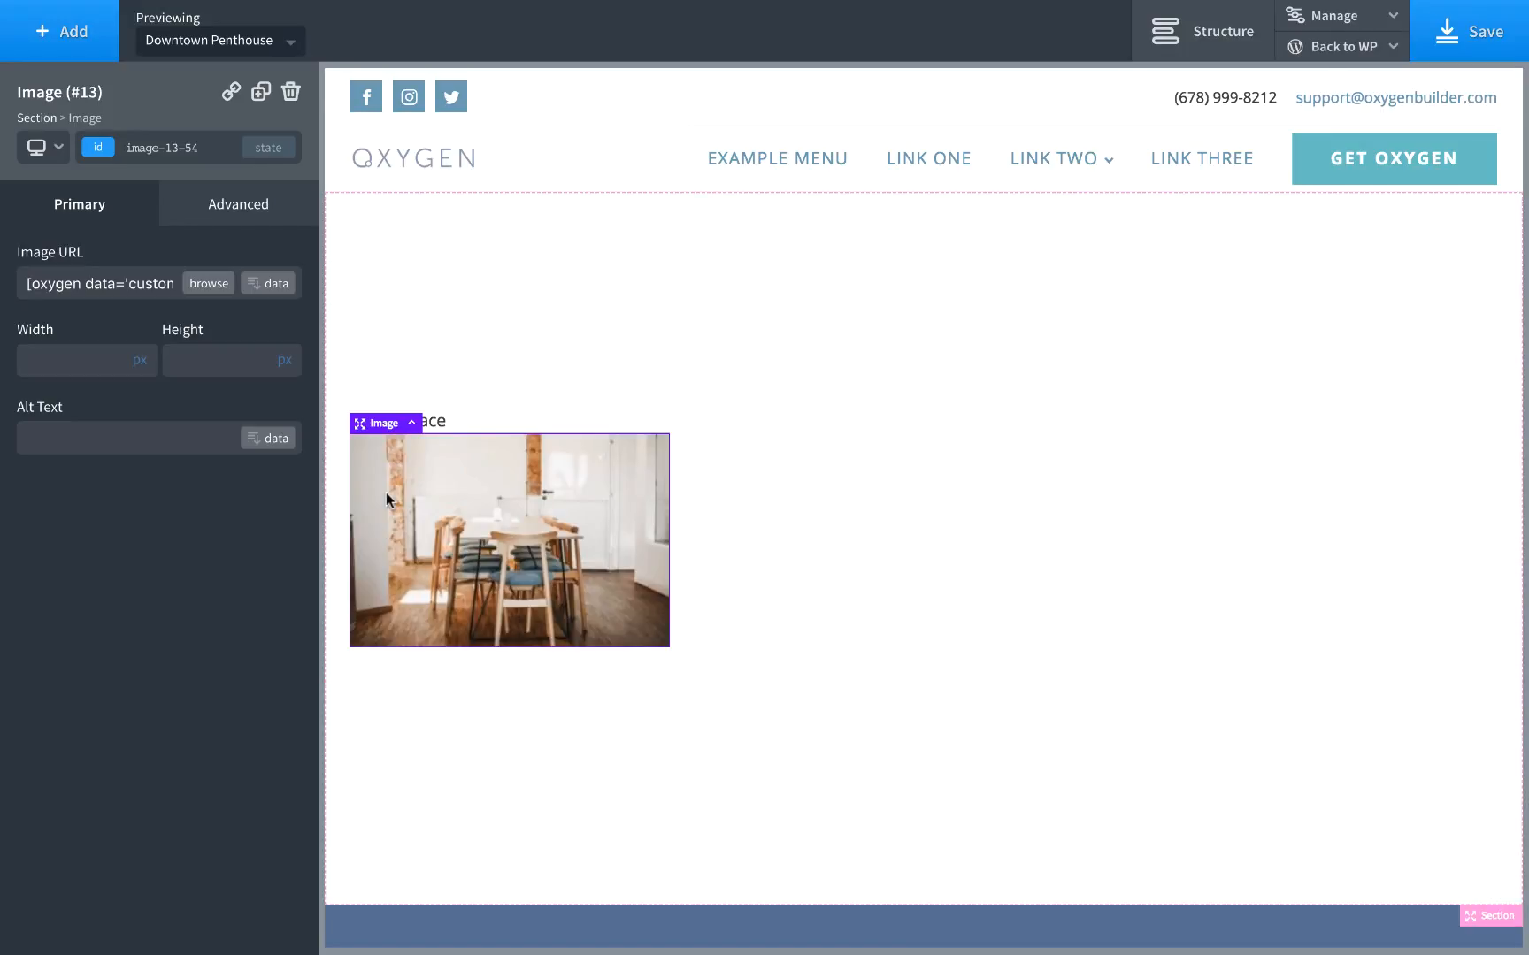
pyautogui.click(881, 477)
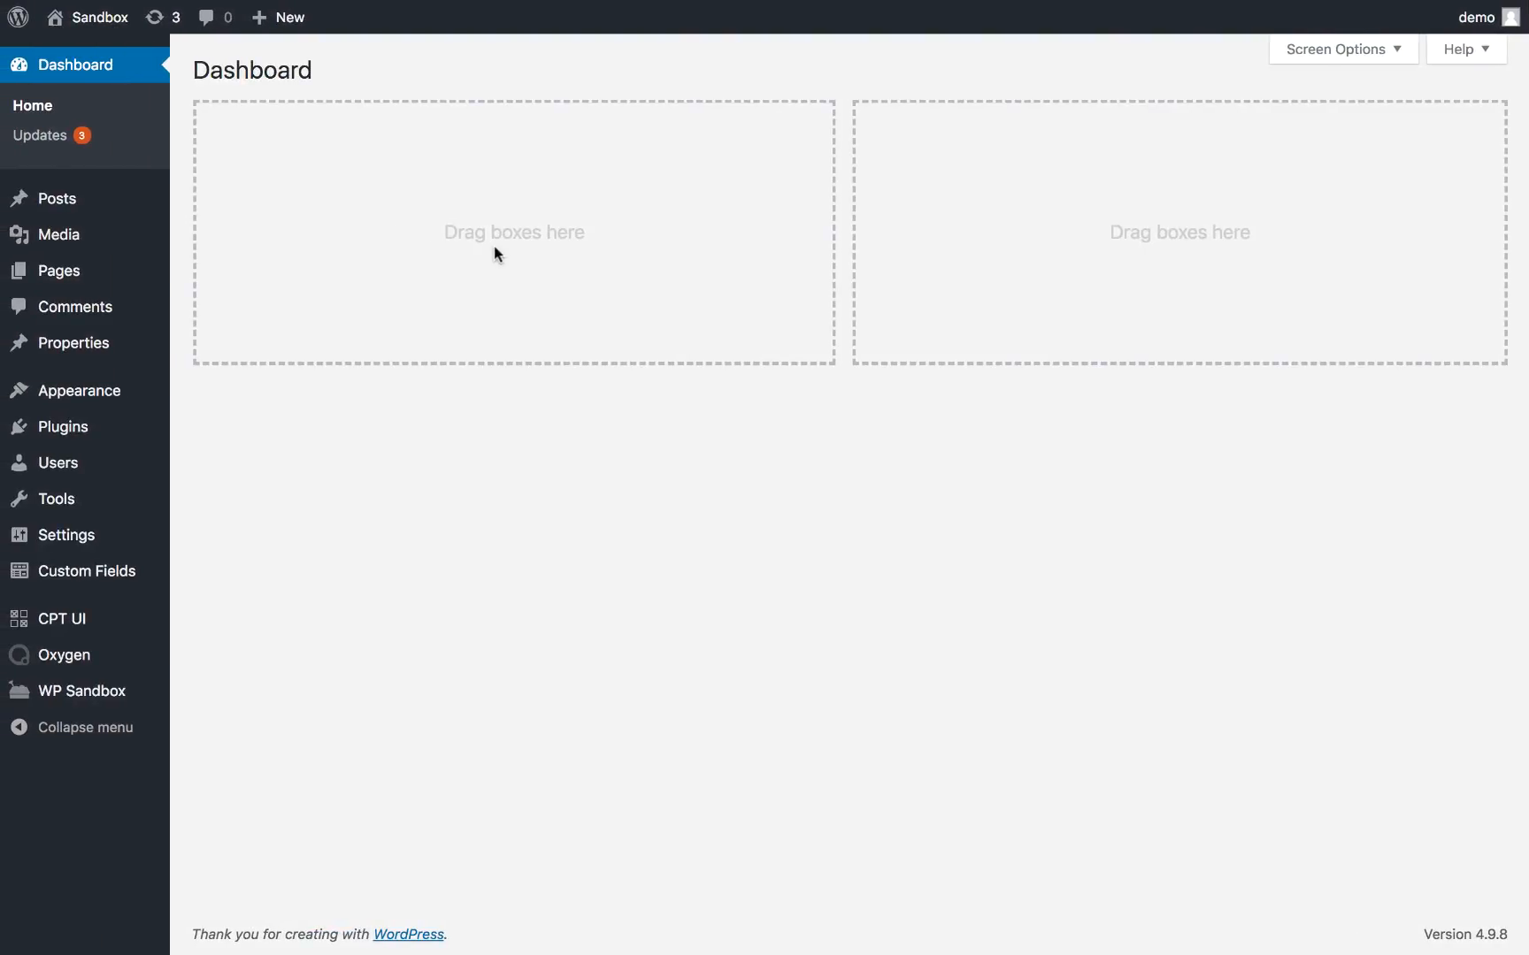
# In the WordPress admin, open the Property Listing field group and review its custom fields.
pyautogui.click(78, 573)
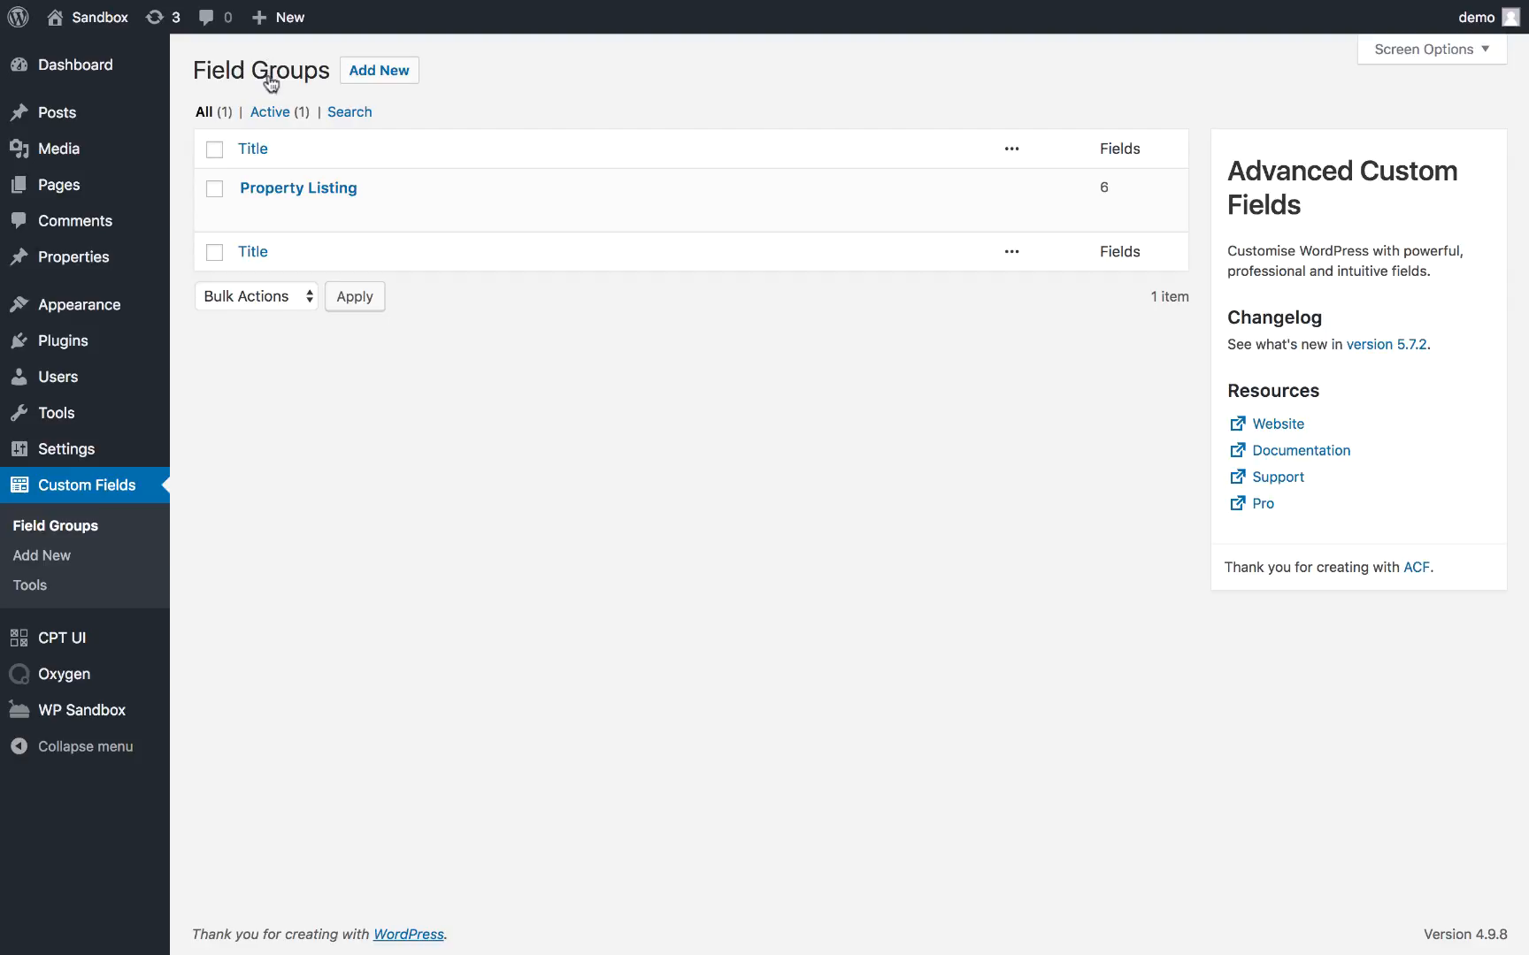
pyautogui.click(275, 197)
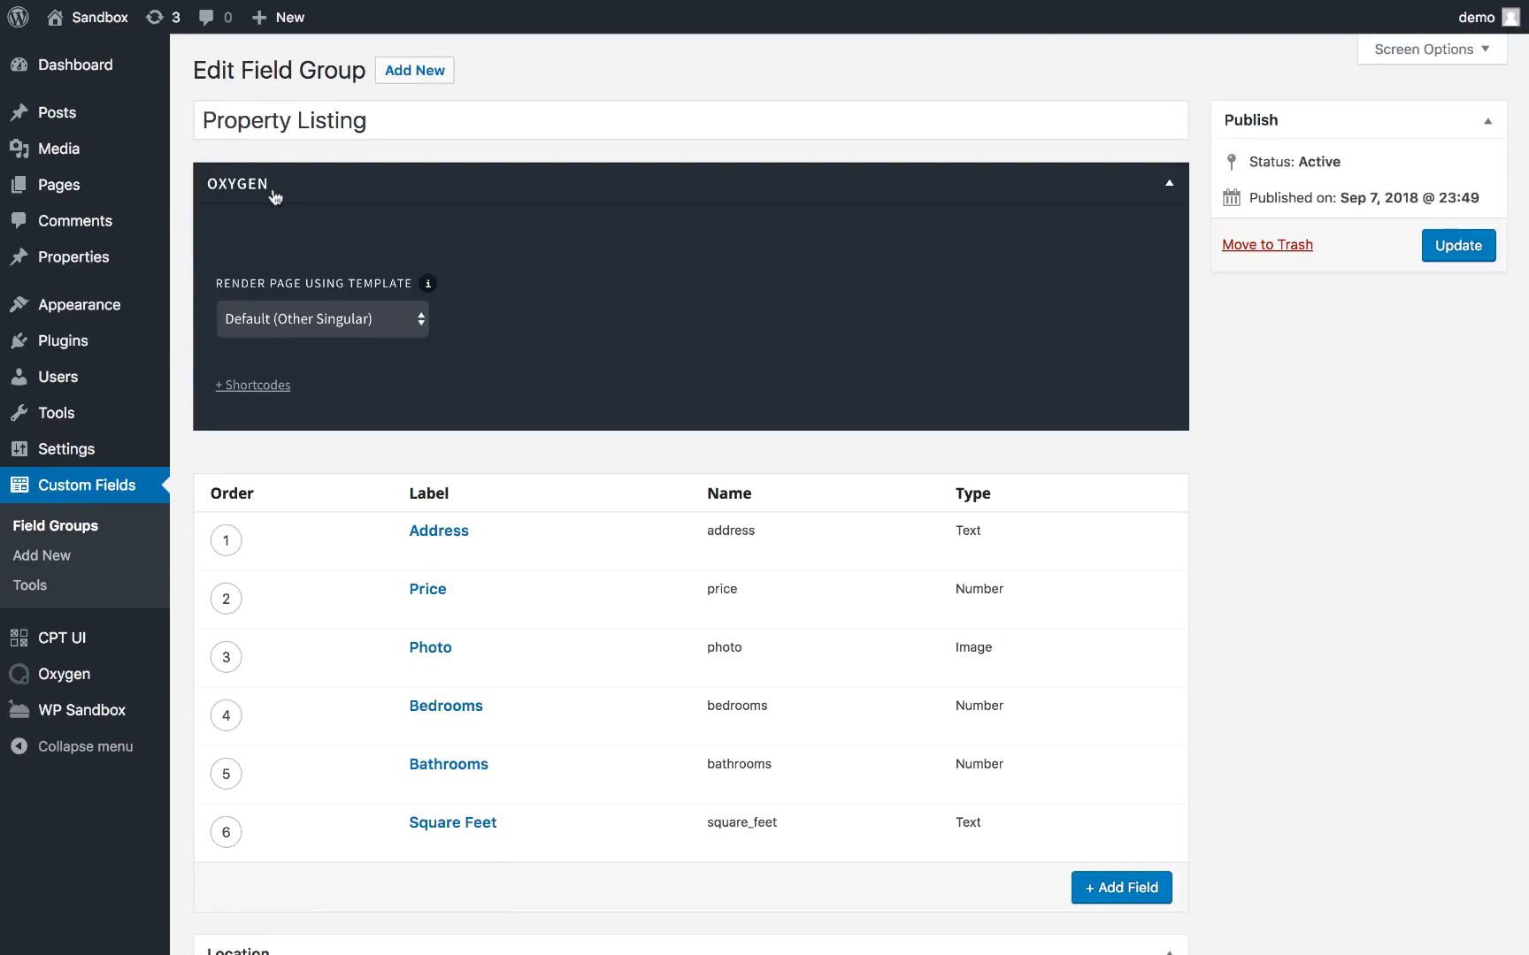
pyautogui.scroll(-1, 602, 449)
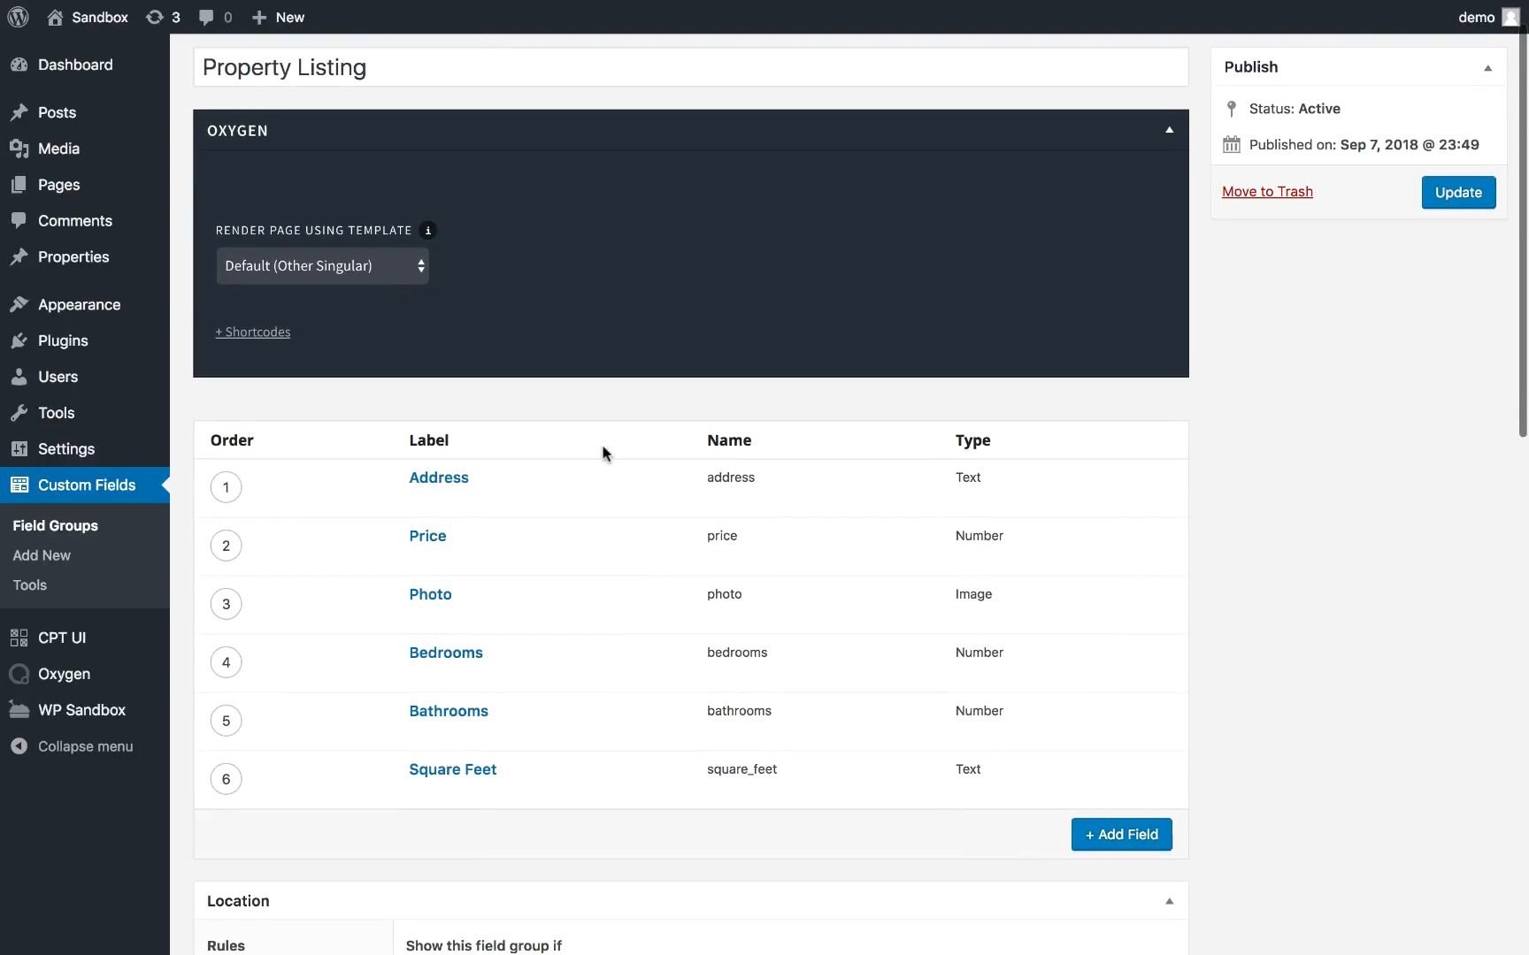
pyautogui.moveTo(467, 481)
pyautogui.scroll(-1, 739, 501)
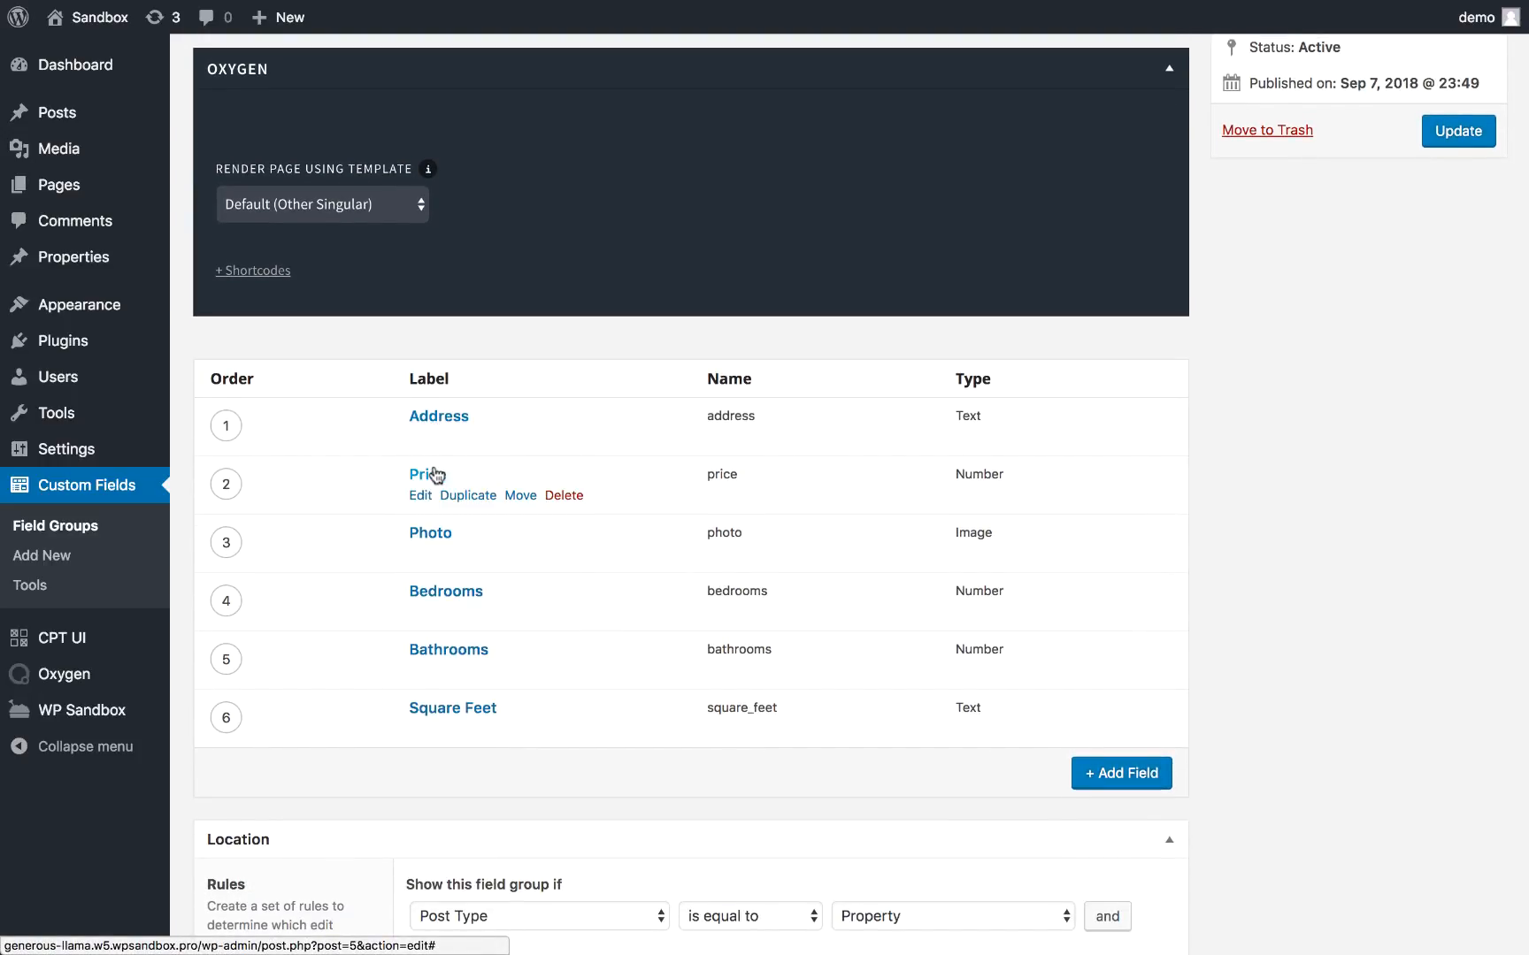
pyautogui.moveTo(469, 595)
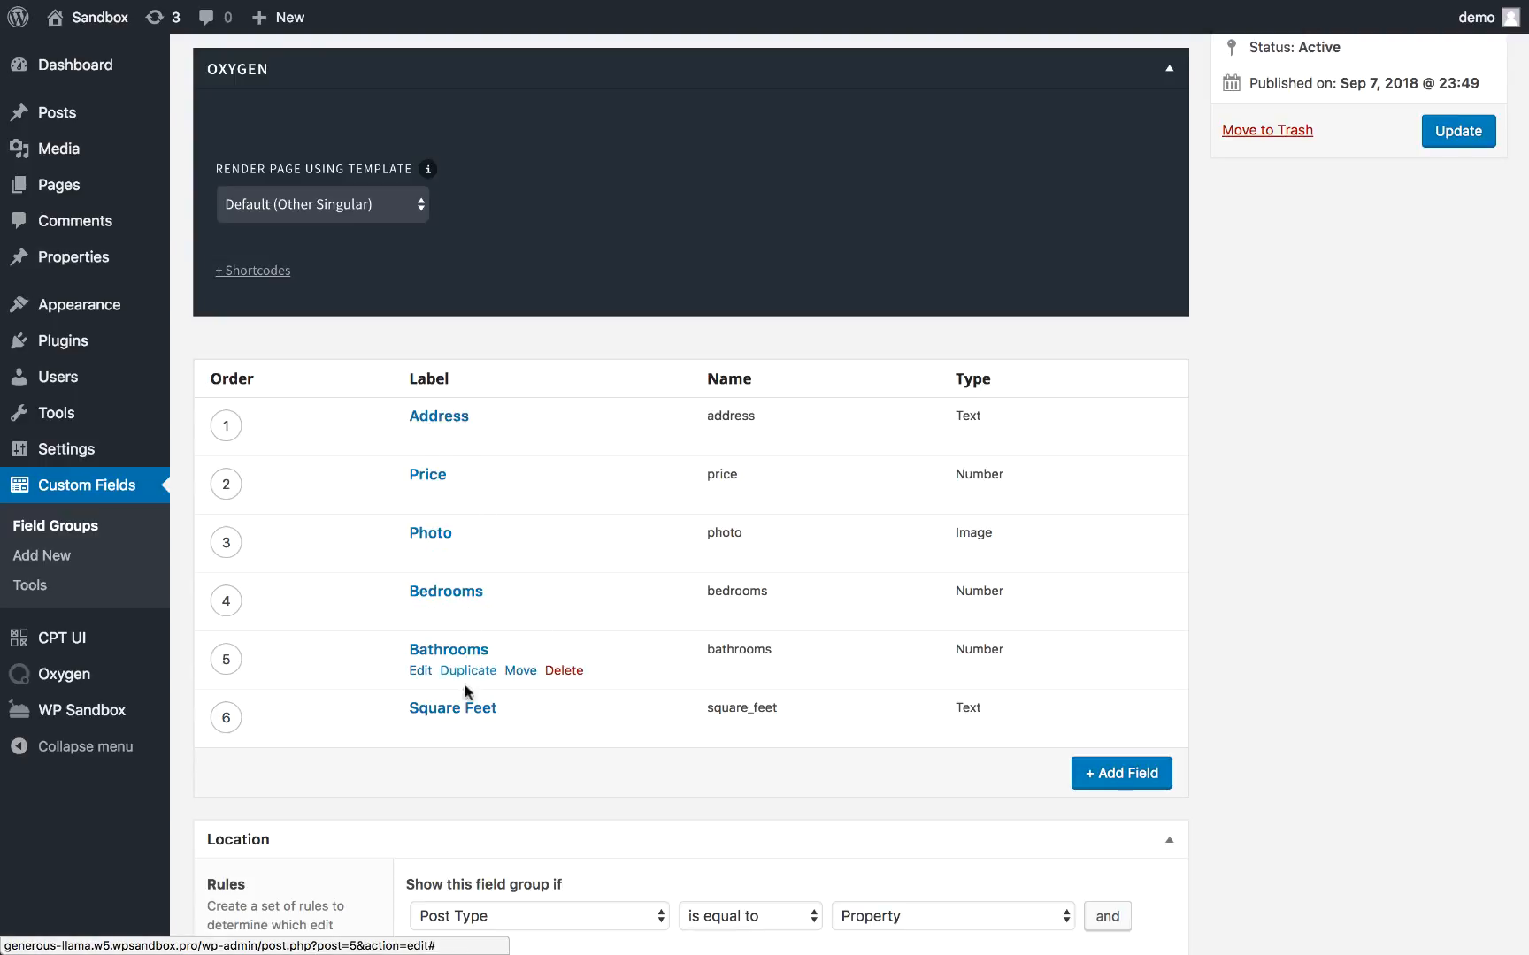
pyautogui.moveTo(460, 712)
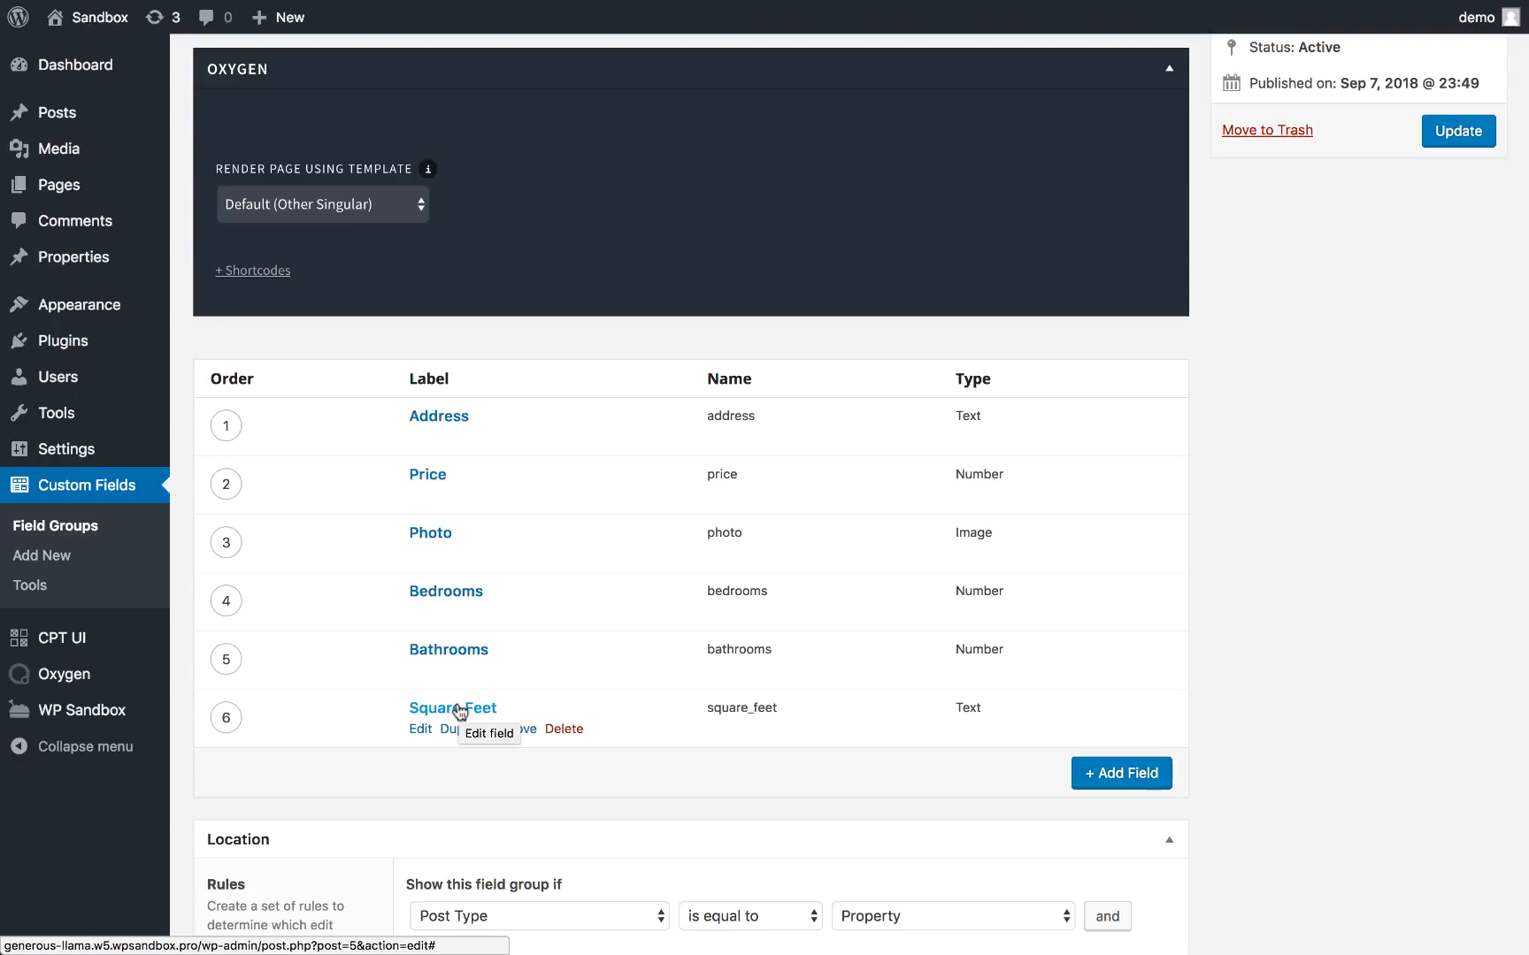
# Open the existing Properties post type in CPT UI to examine its slug and labels.
pyautogui.click(62, 641)
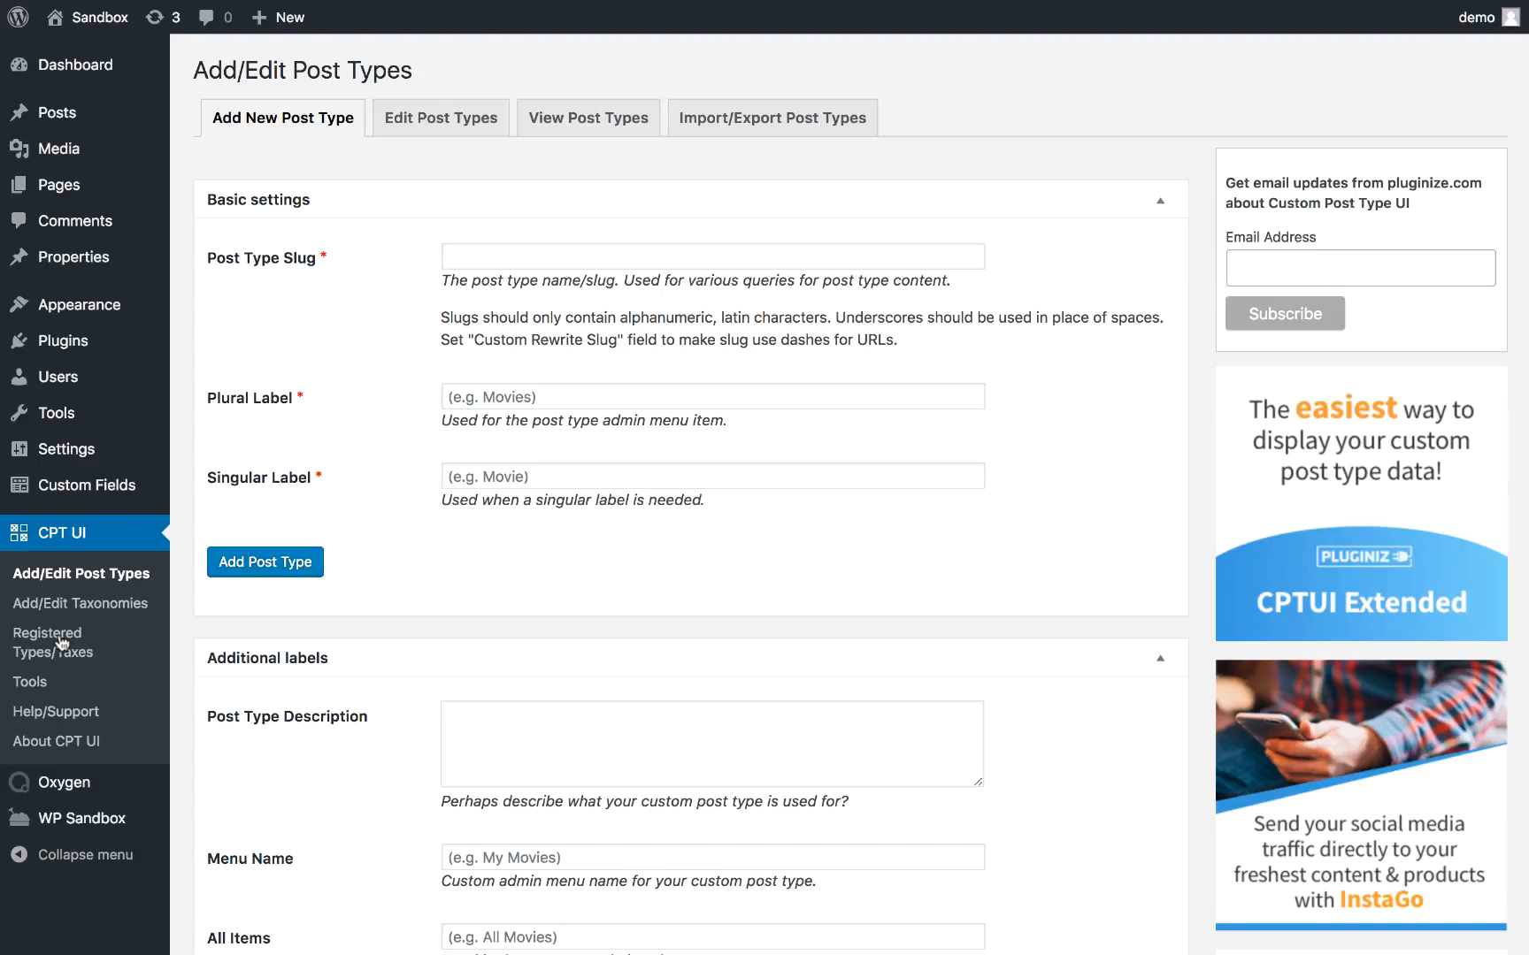
pyautogui.click(422, 125)
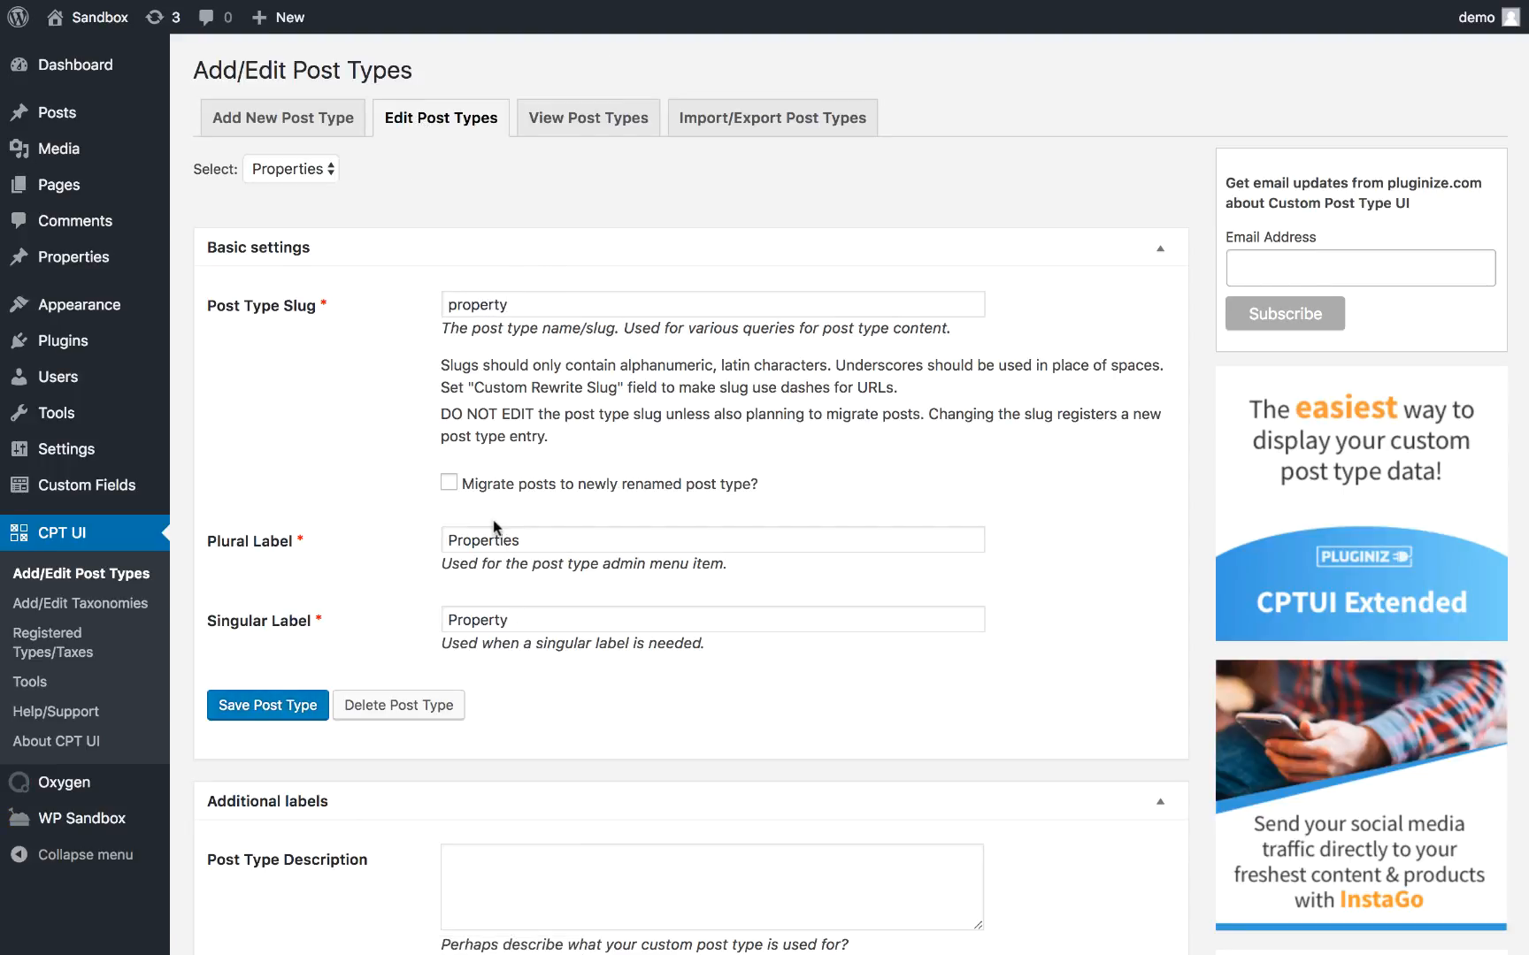
# Open the Luxury Home On The Water property and review its Property Listing field values.
pyautogui.moveTo(64, 260)
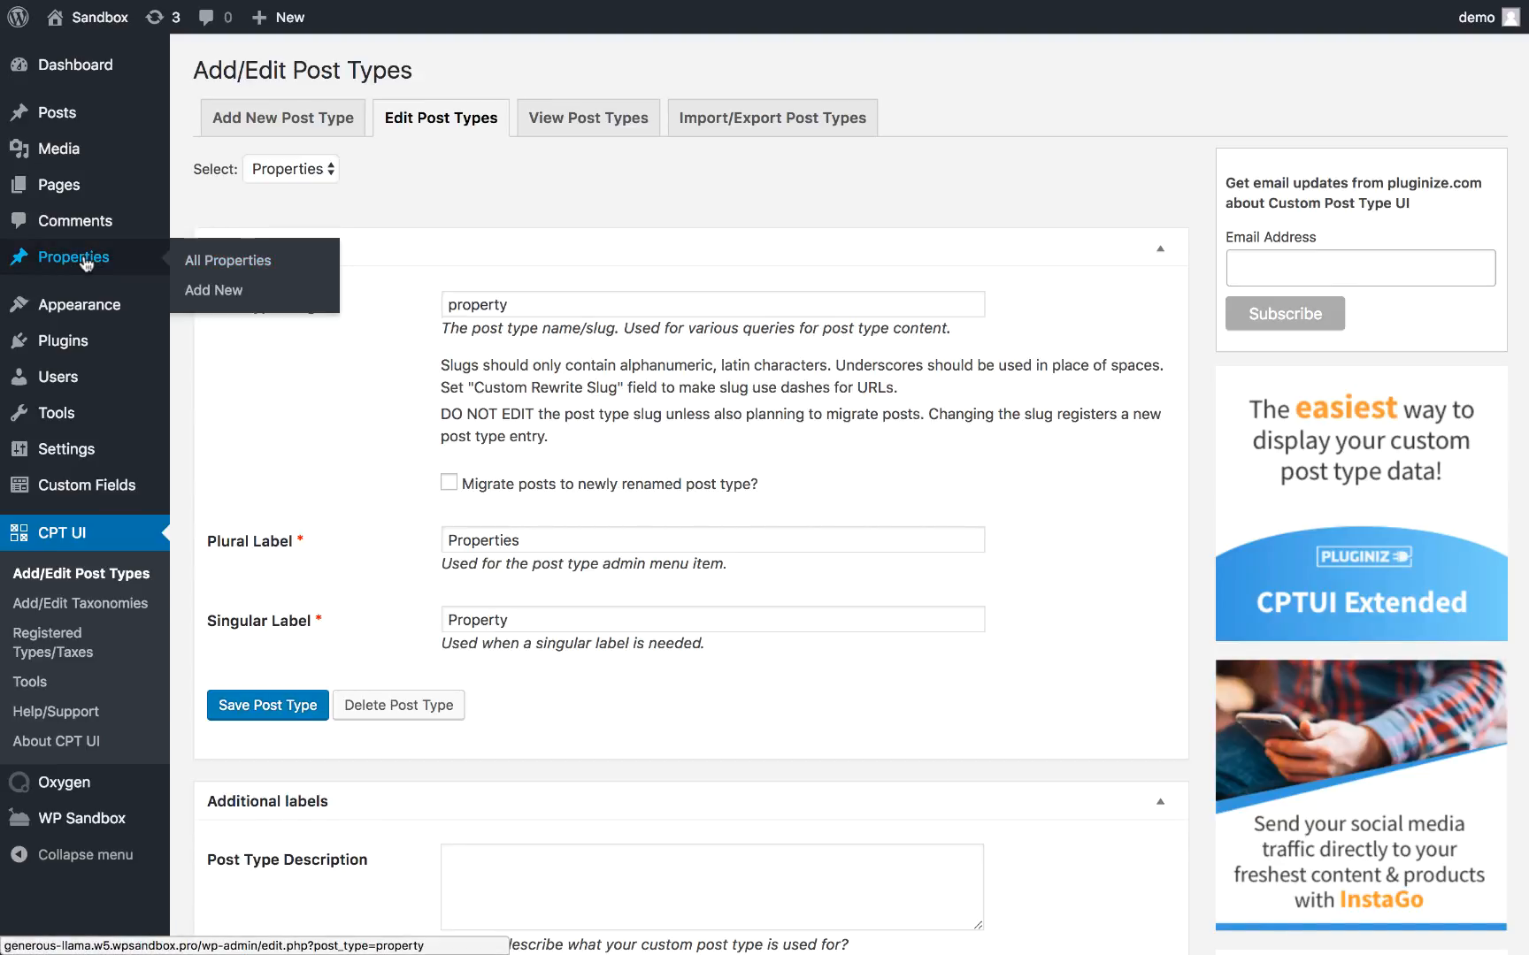
pyautogui.click(85, 263)
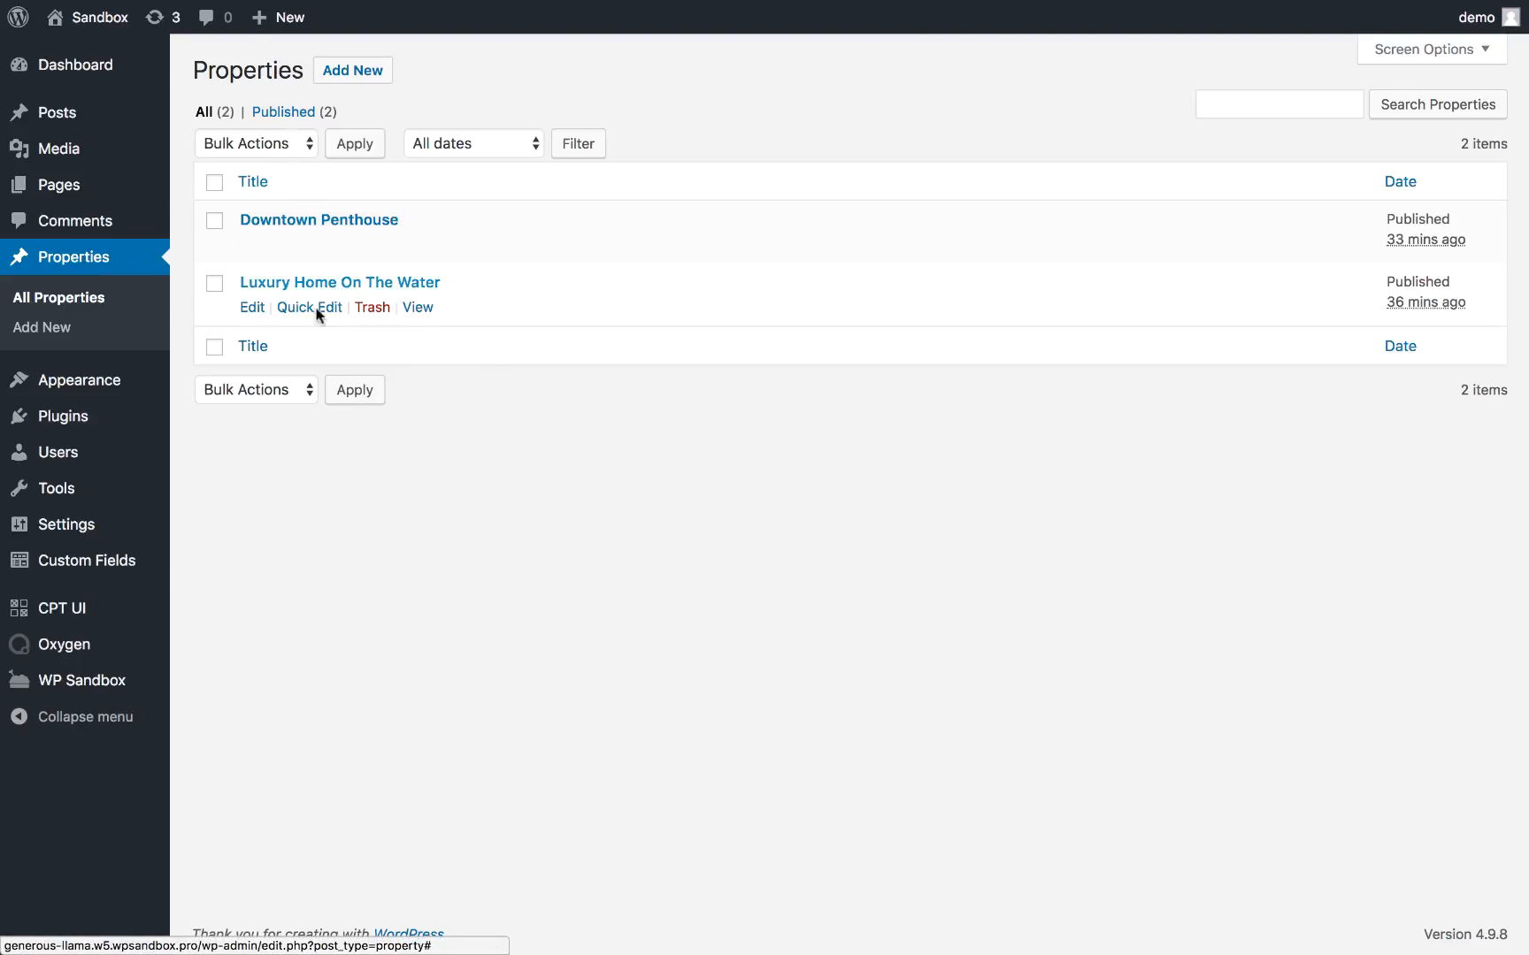
pyautogui.click(331, 288)
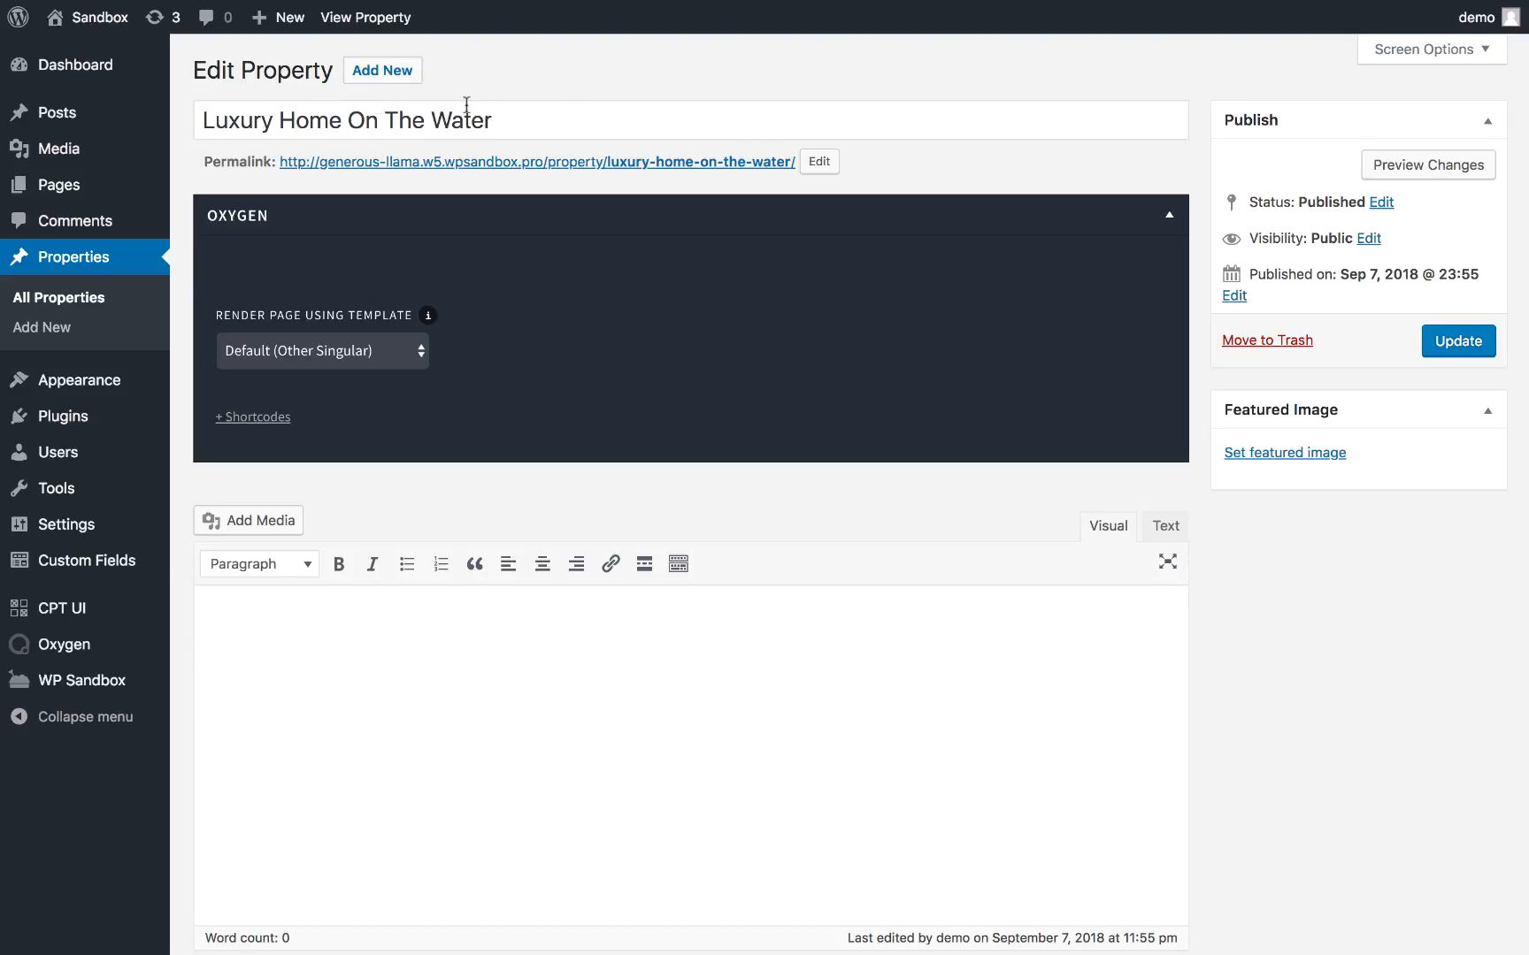
pyautogui.scroll(-5, 631, 293)
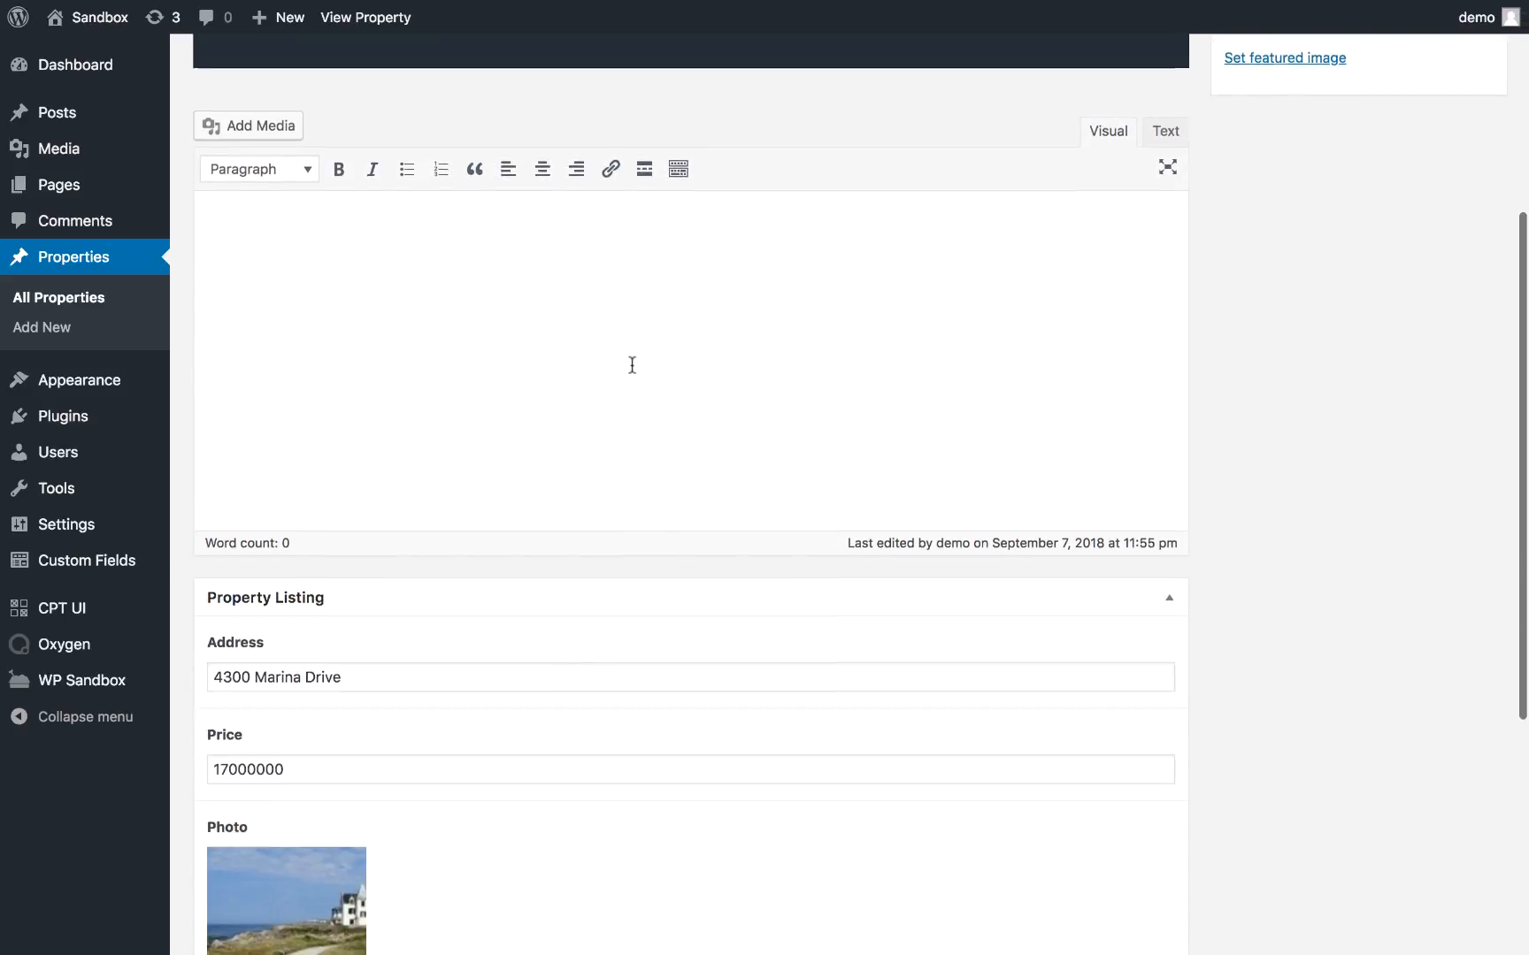
pyautogui.scroll(-3, 632, 366)
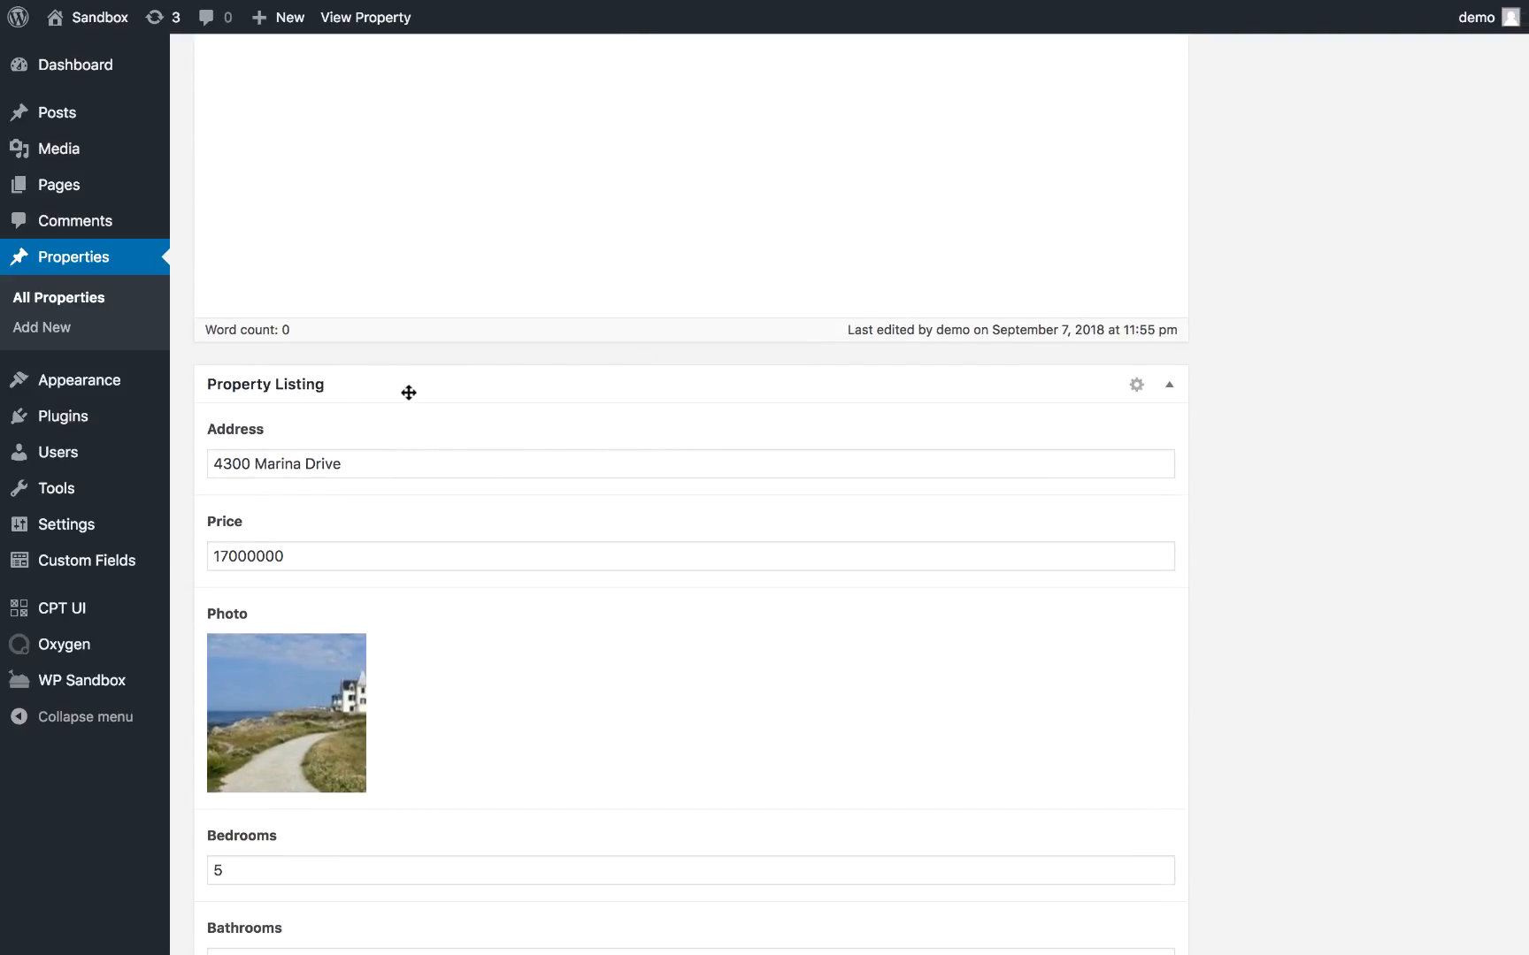
pyautogui.scroll(-3, 409, 392)
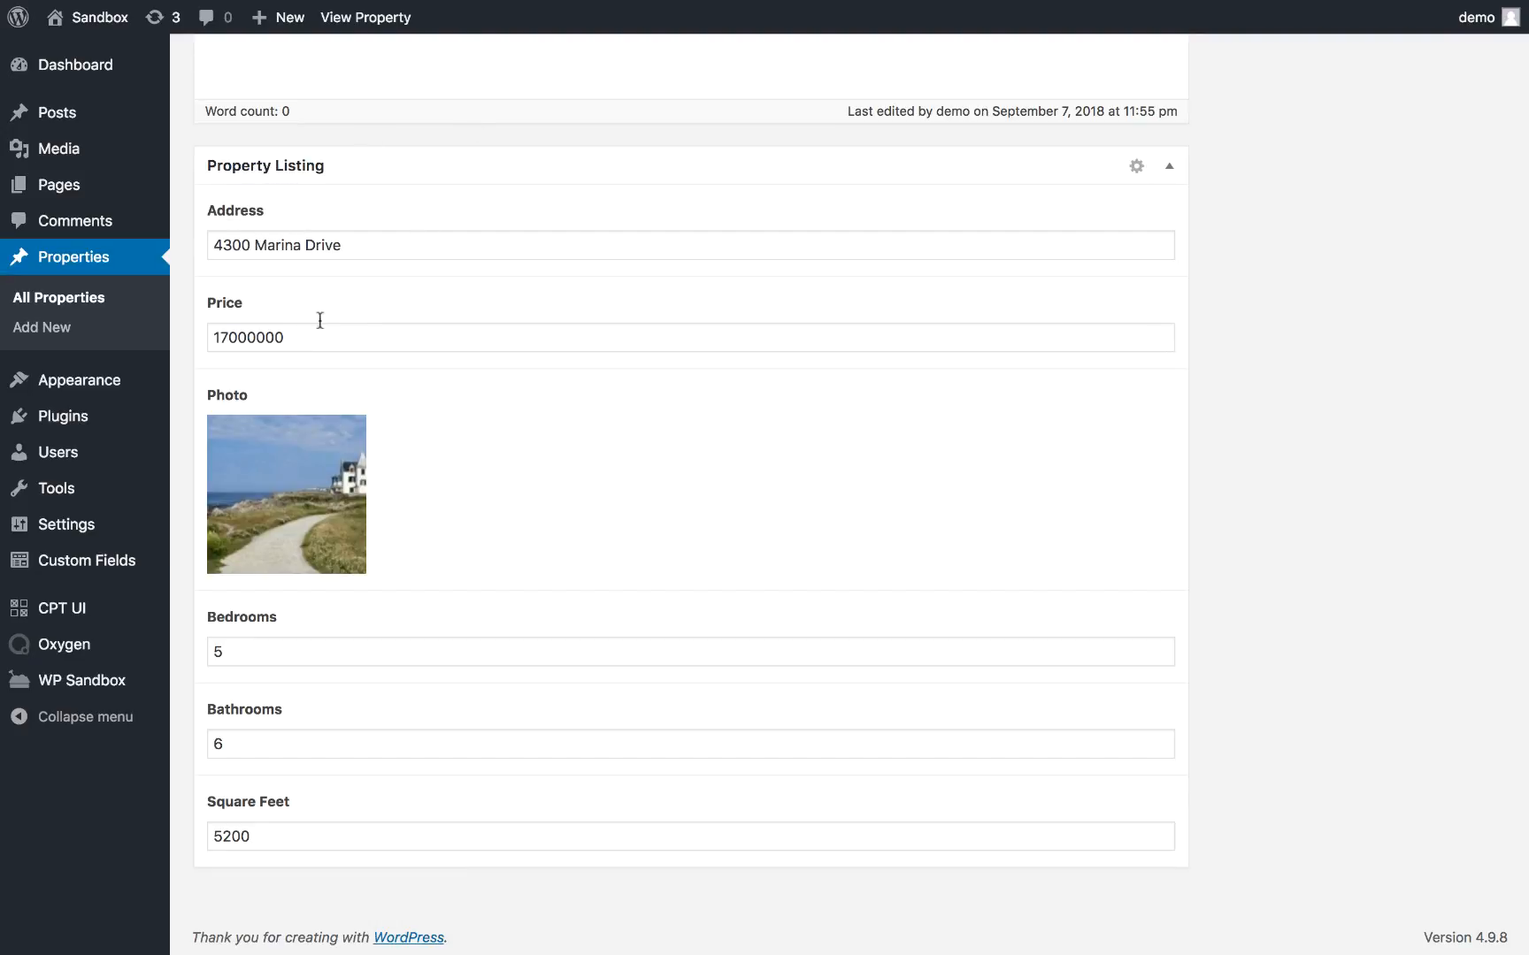
pyautogui.scroll(-1, 303, 446)
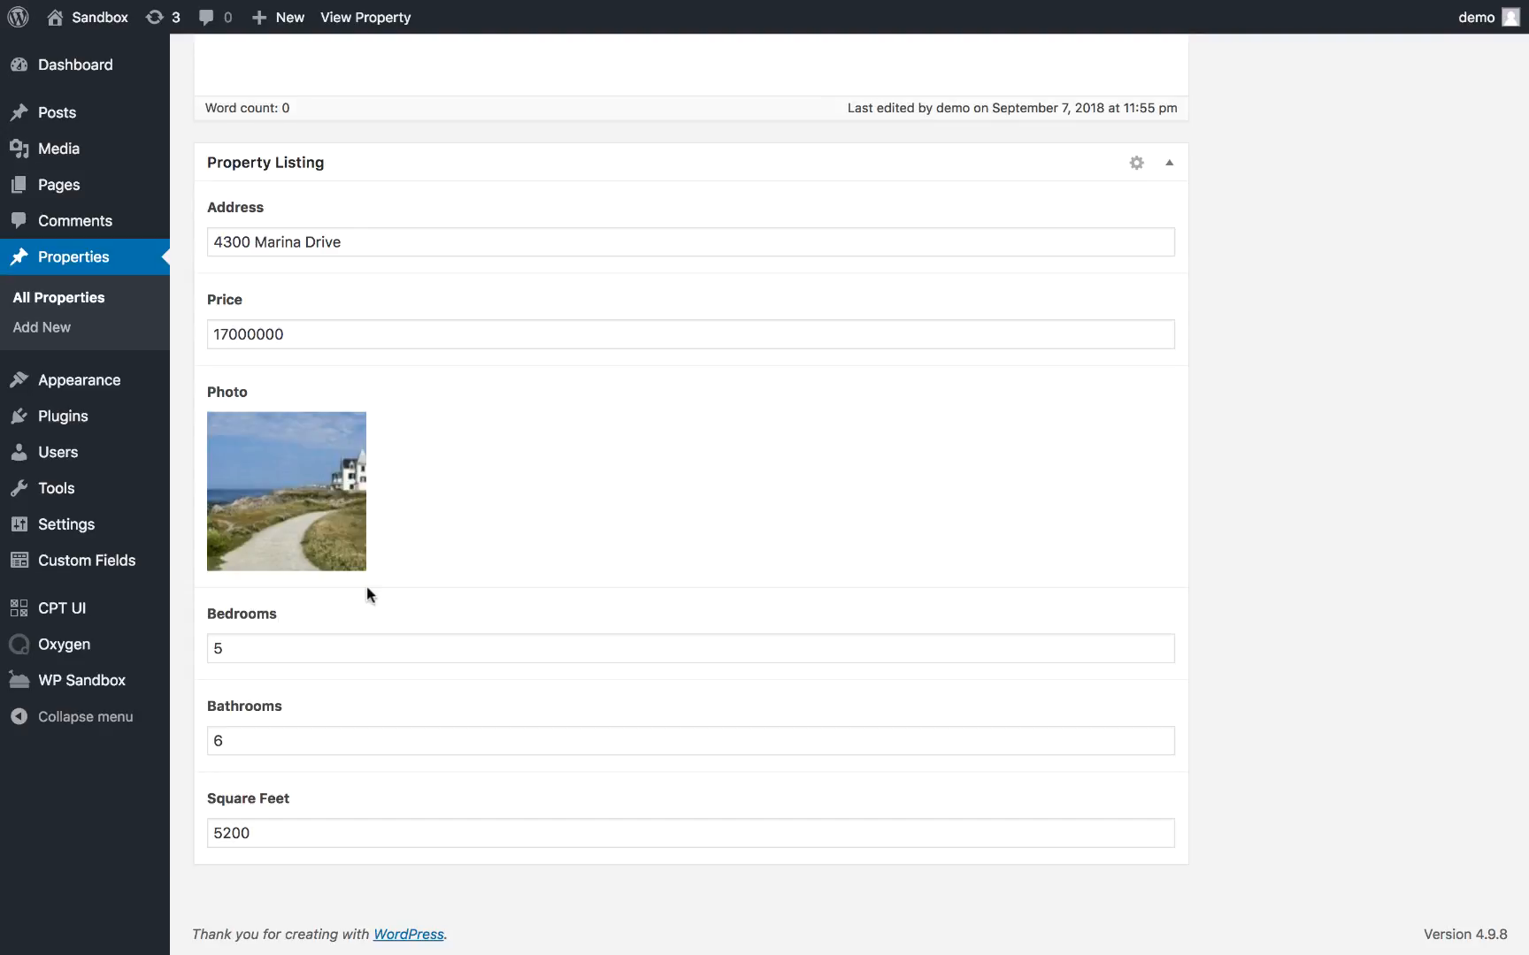
pyautogui.scroll(9, 367, 587)
pyautogui.scroll(-9, 367, 587)
# Create a new Oxygen template titled Property and publish it.
pyautogui.moveTo(116, 645)
pyautogui.click(223, 678)
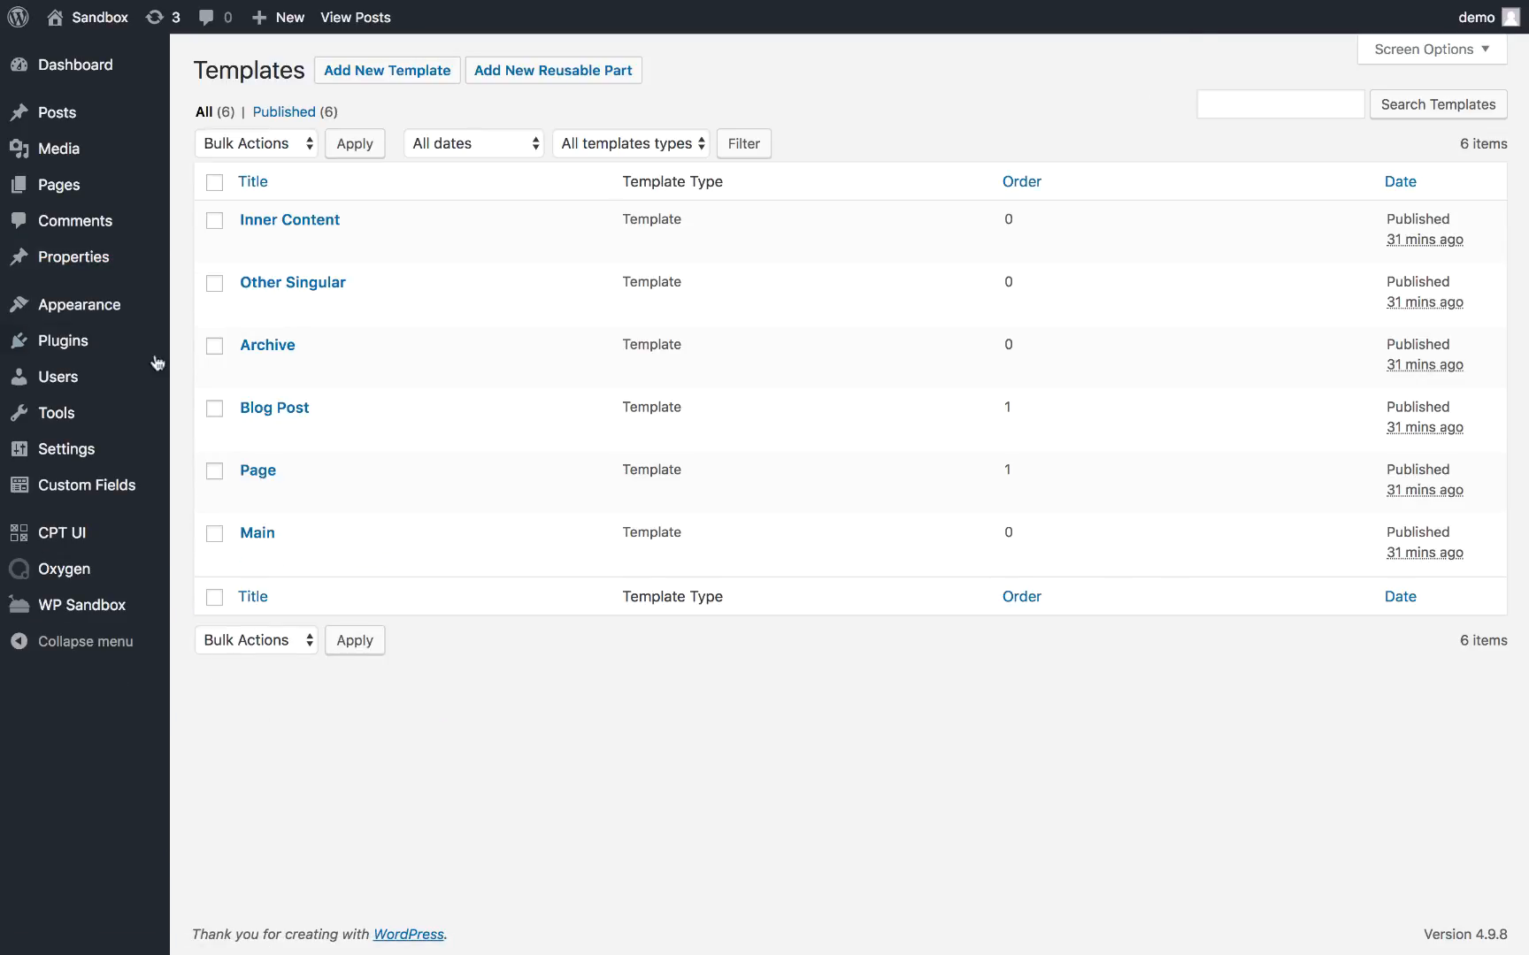
pyautogui.click(386, 74)
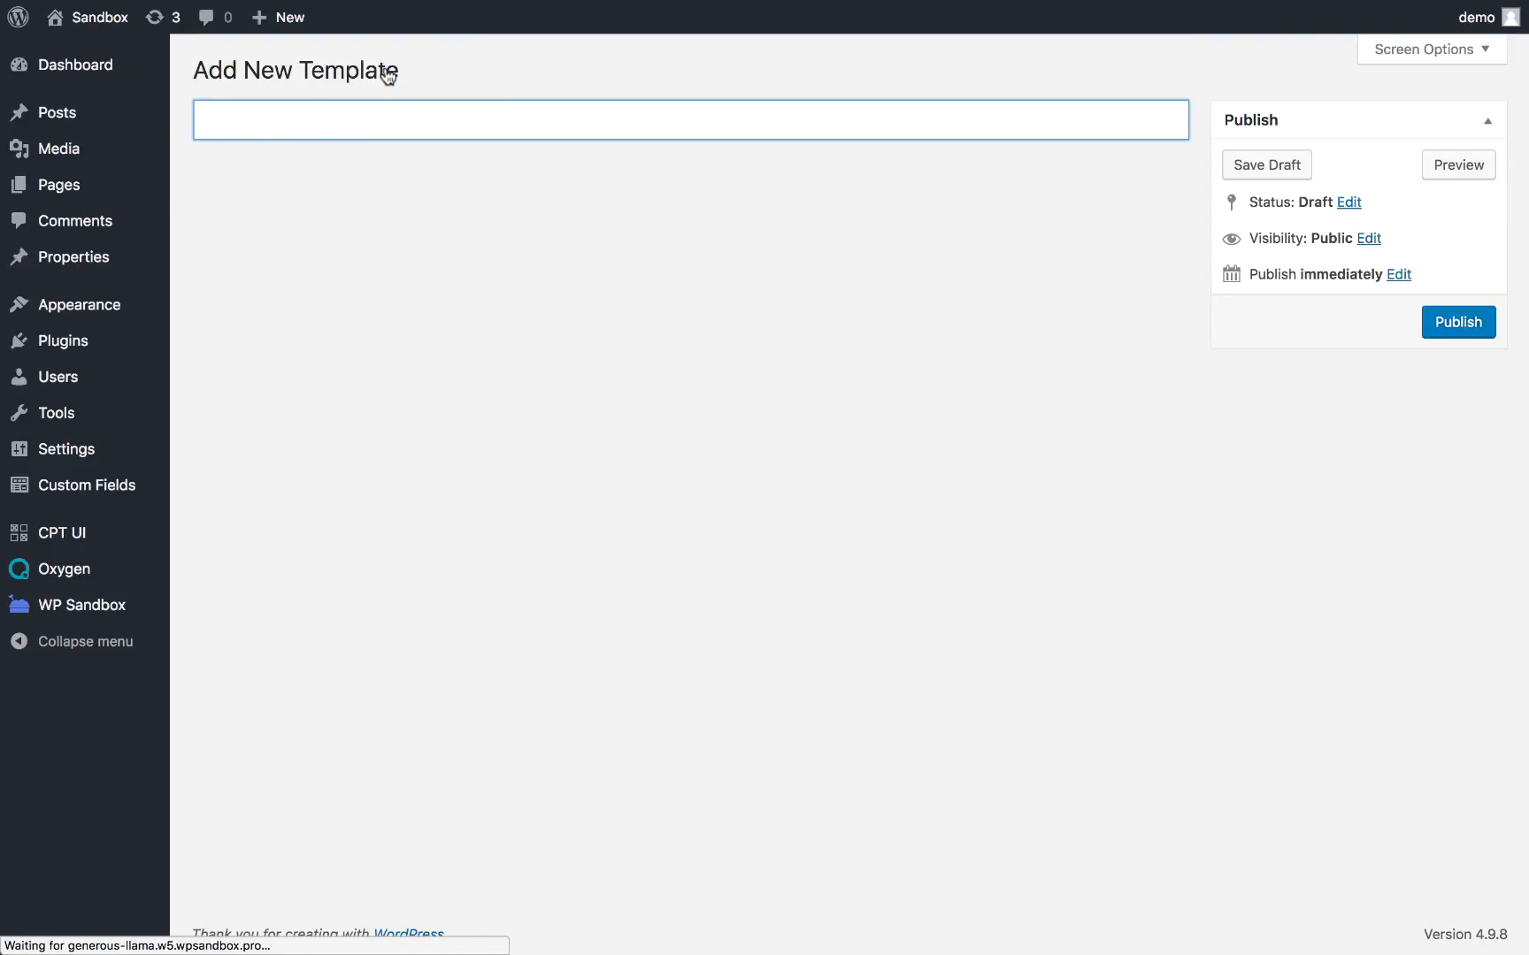
pyautogui.write('Property')
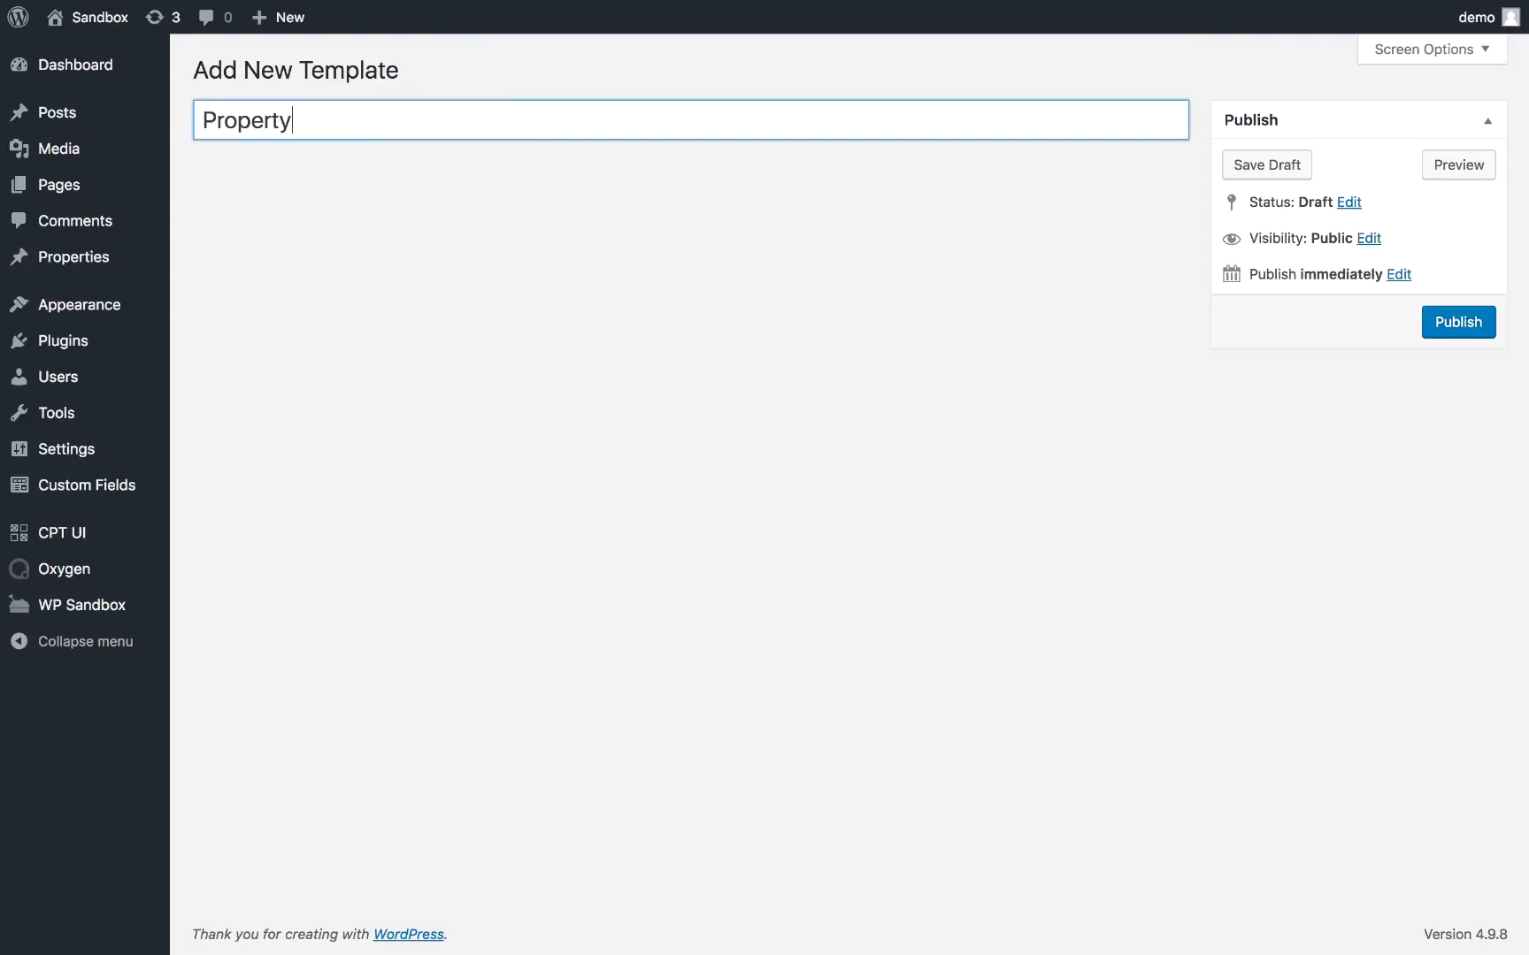
pyautogui.click(1436, 327)
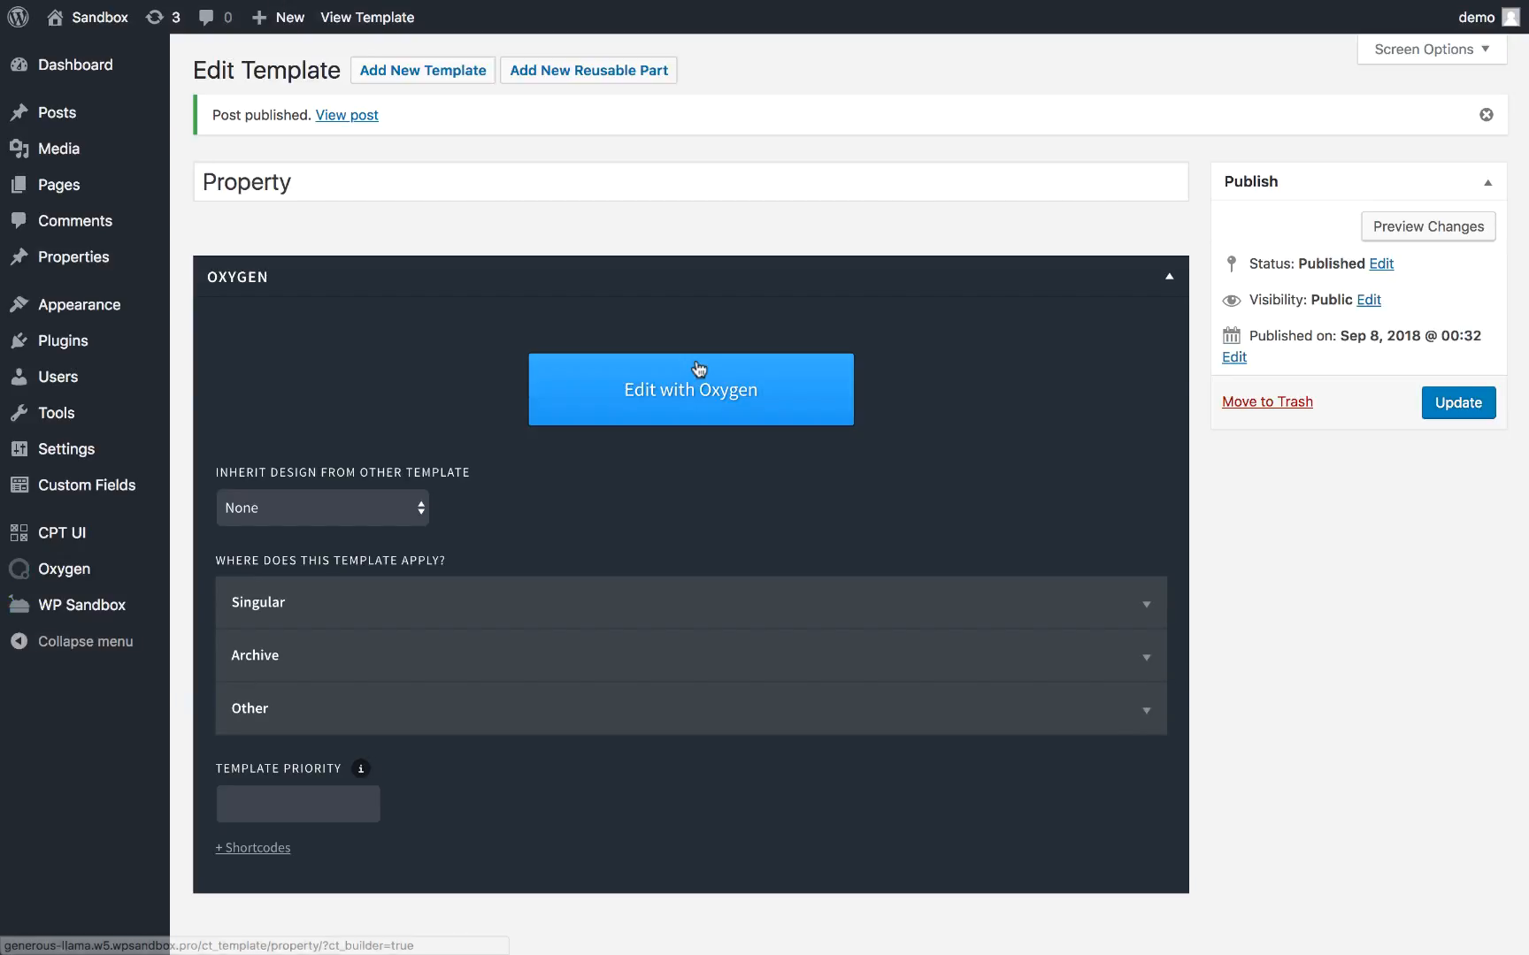
# Set the Property template to inherit its design from the Main template.
pyautogui.click(376, 505)
pyautogui.click(332, 569)
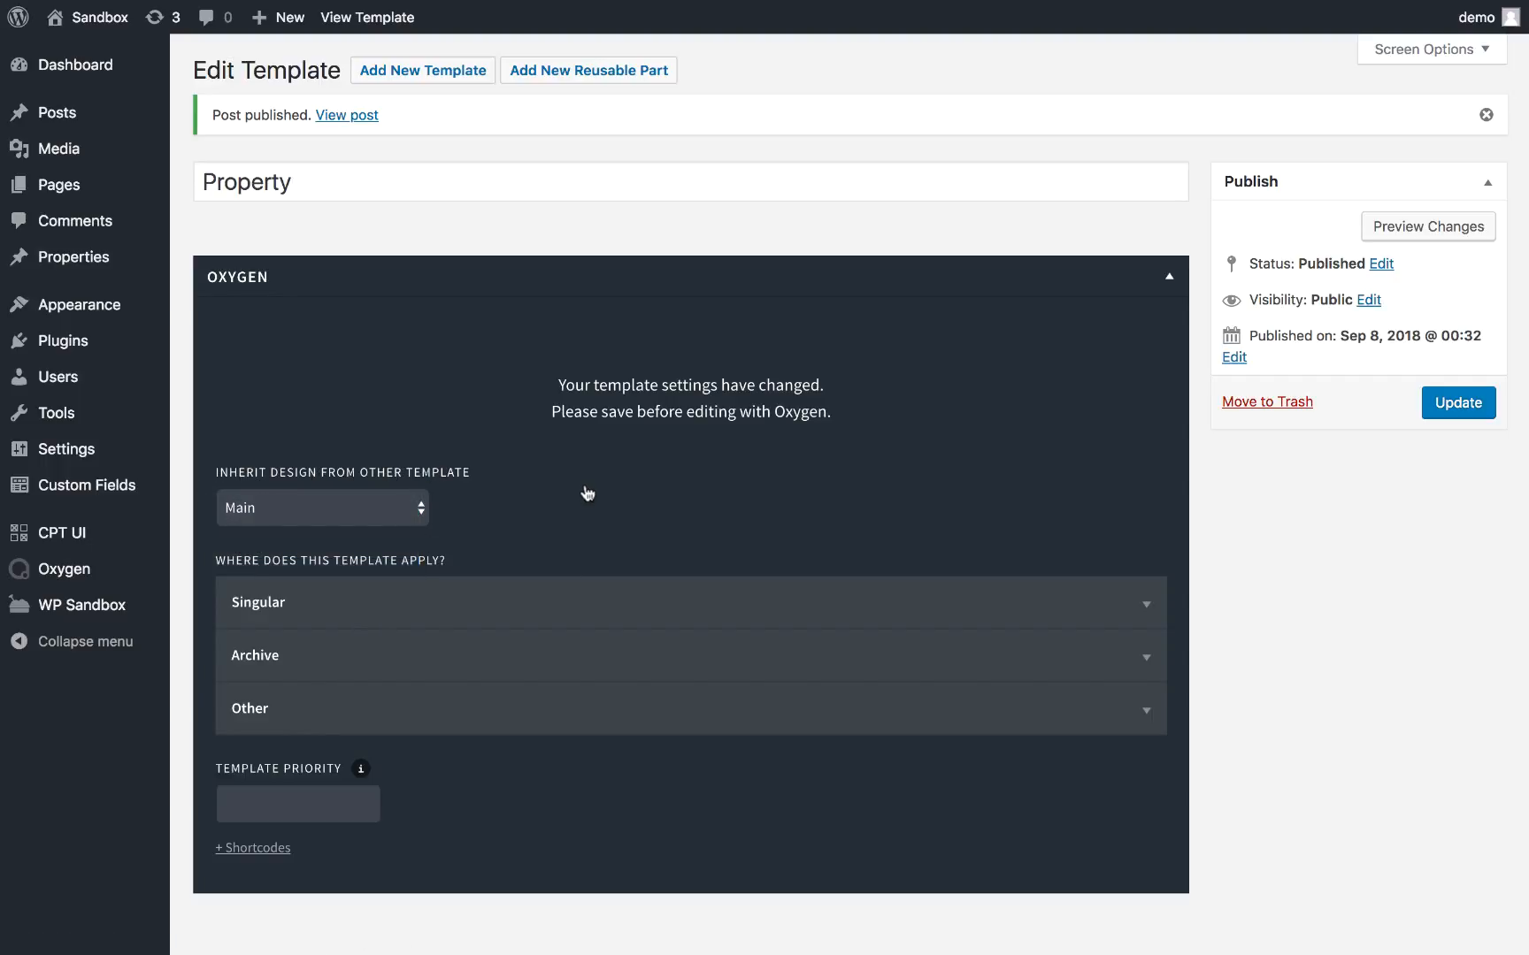
# Apply the Property template to singular posts of the Properties post type.
pyautogui.scroll(-2, 587, 492)
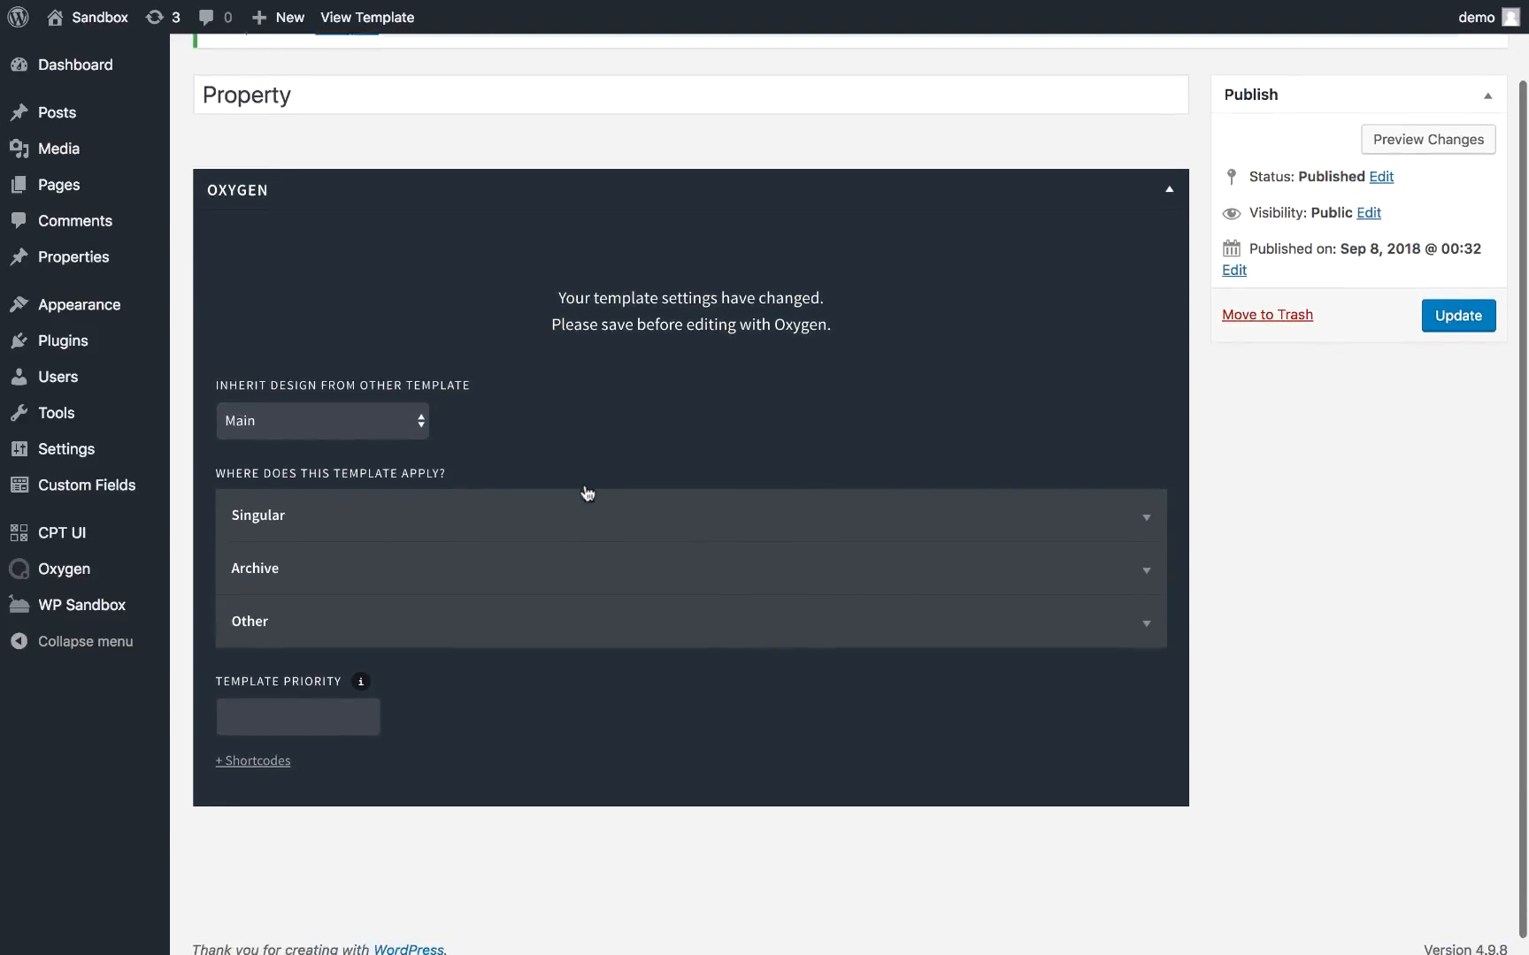
pyautogui.click(351, 505)
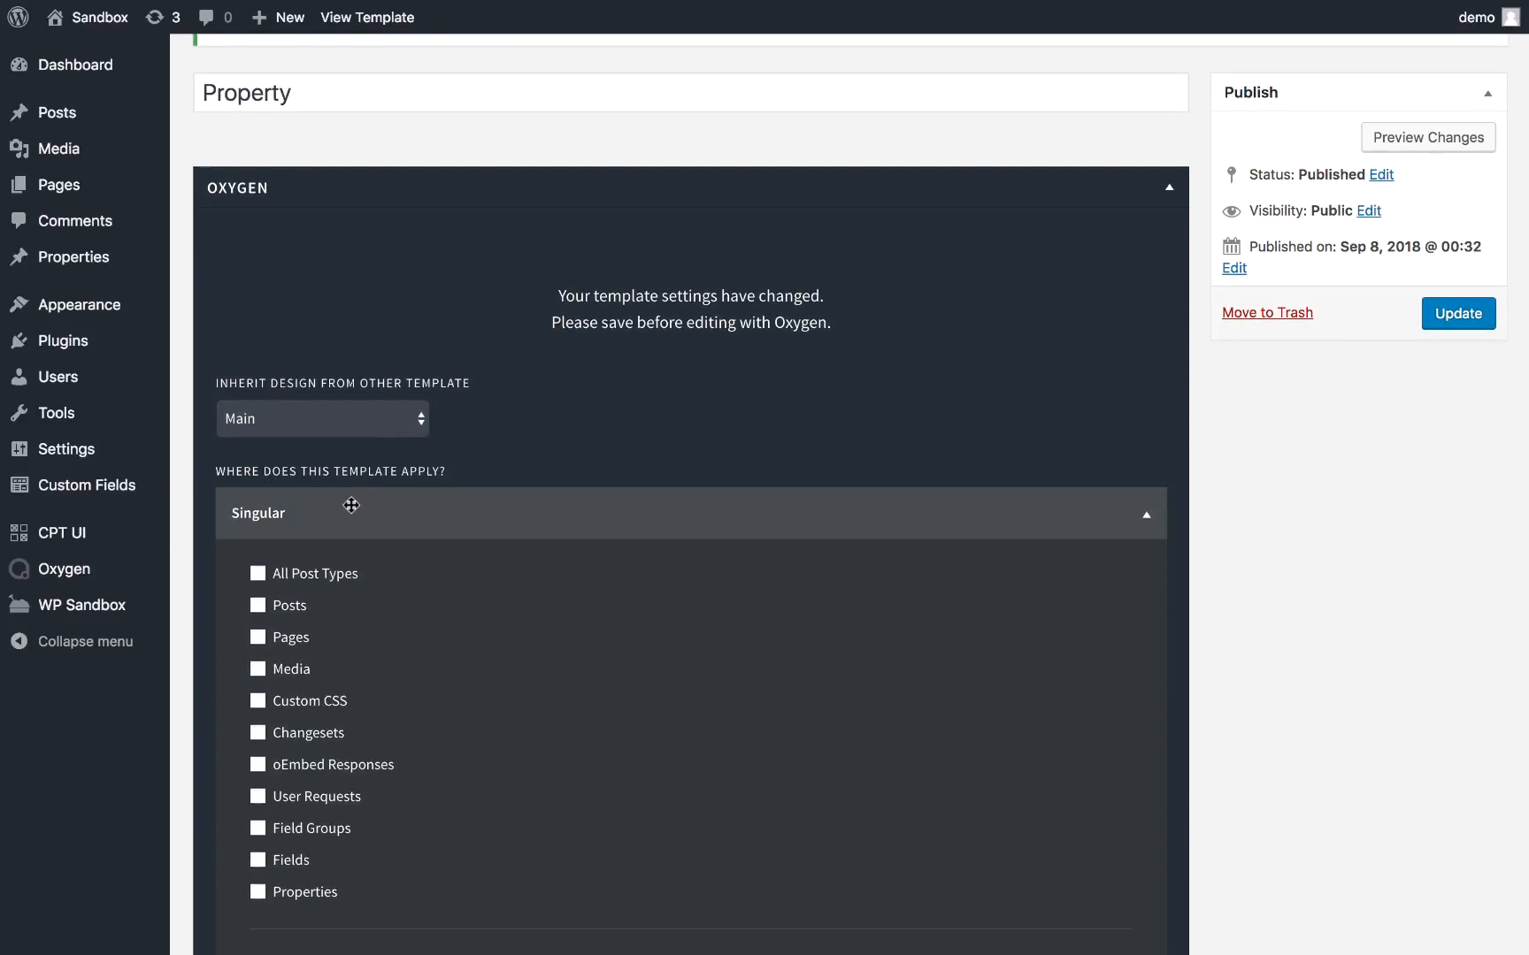
pyautogui.click(323, 904)
# Set the template priority to 10 and update the Property template.
pyautogui.scroll(-6, 498, 839)
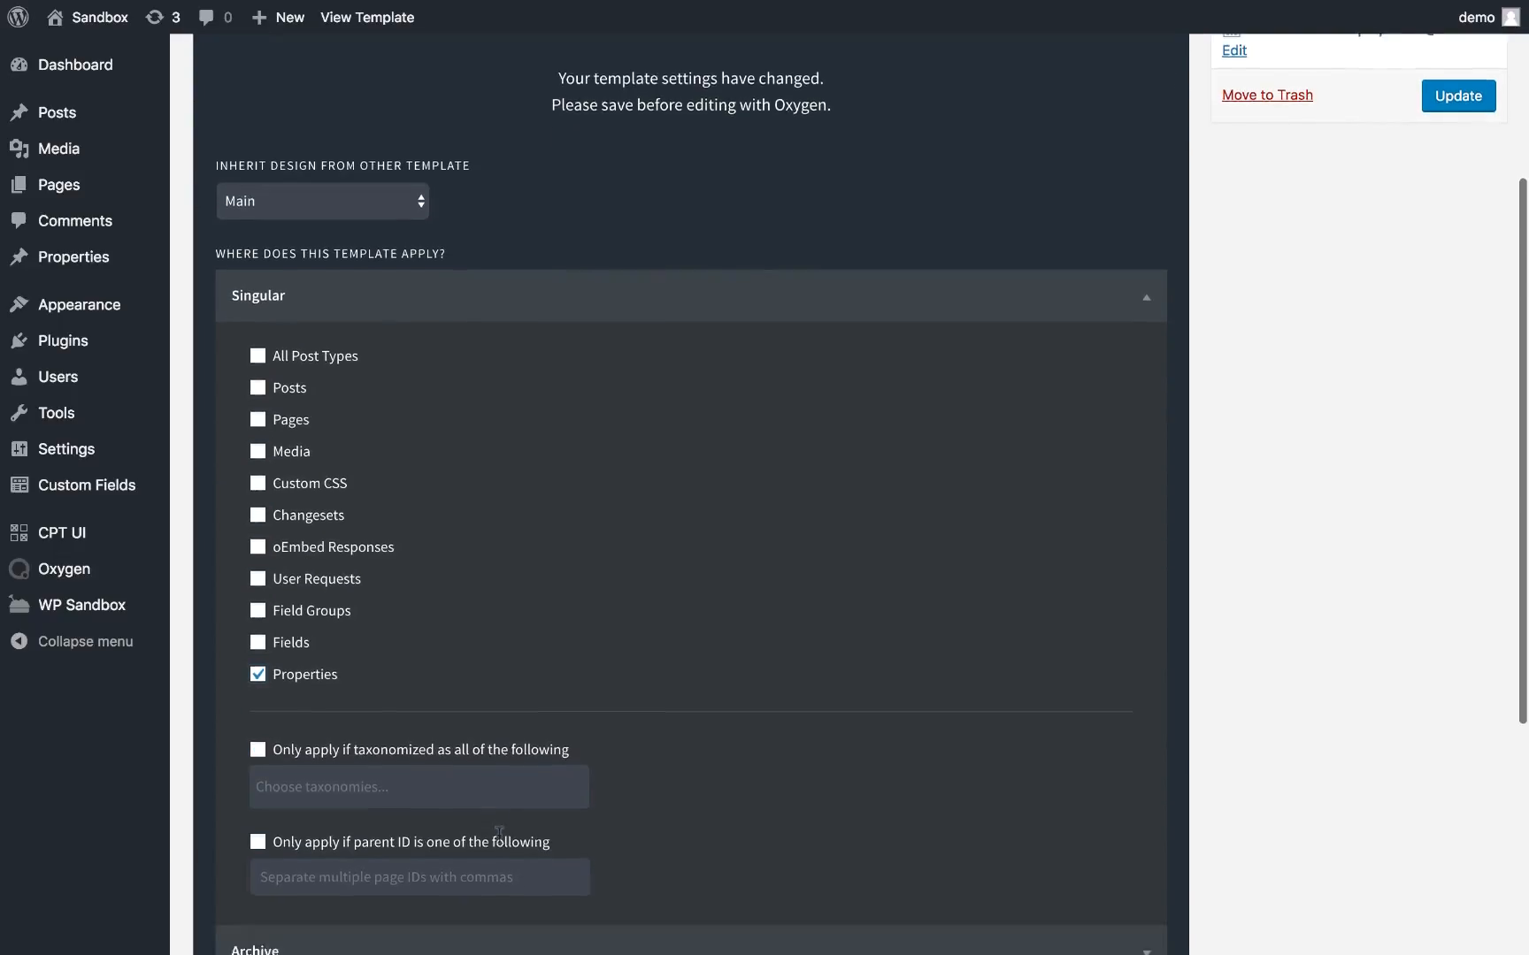
pyautogui.click(241, 734)
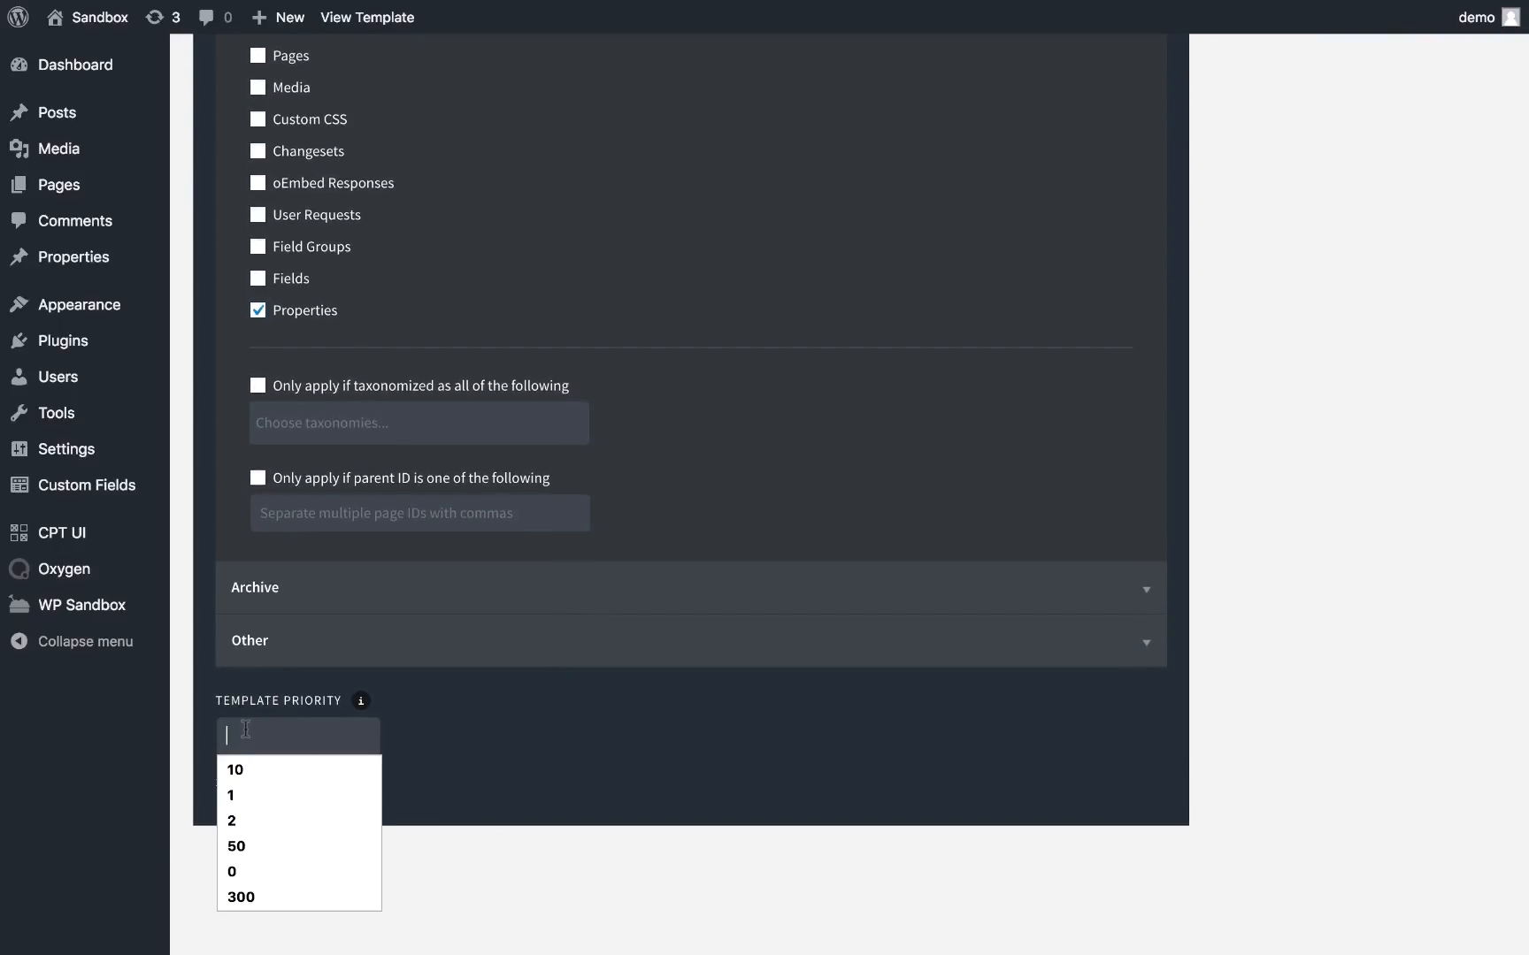
pyautogui.write('10')
pyautogui.press('Escape')
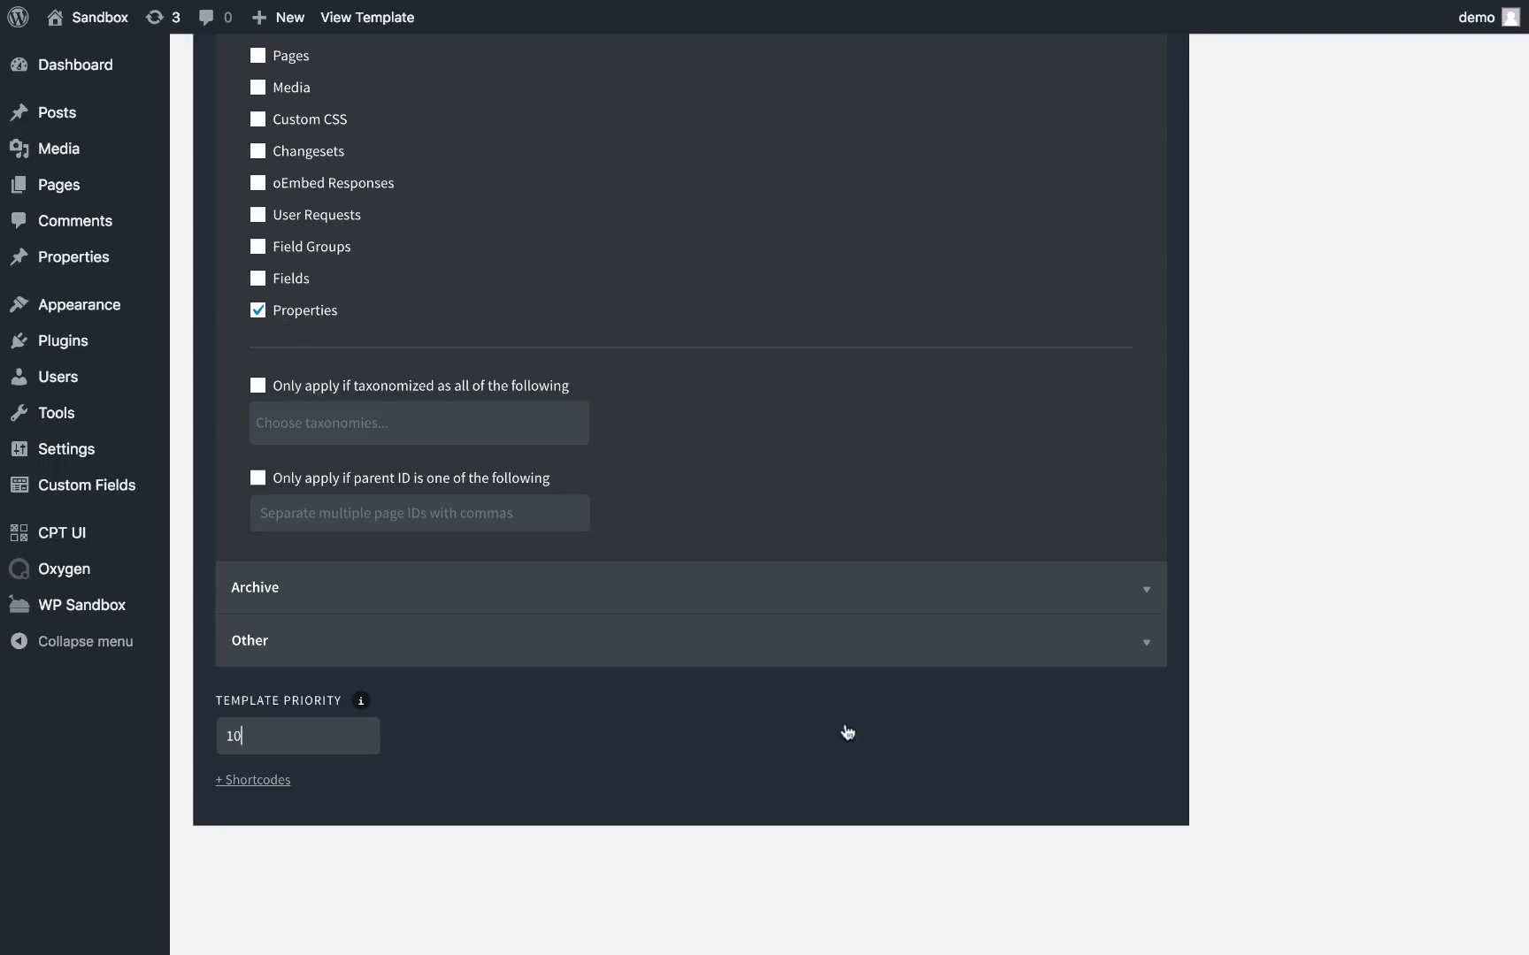
pyautogui.scroll(1, 847, 729)
pyautogui.scroll(10, 847, 727)
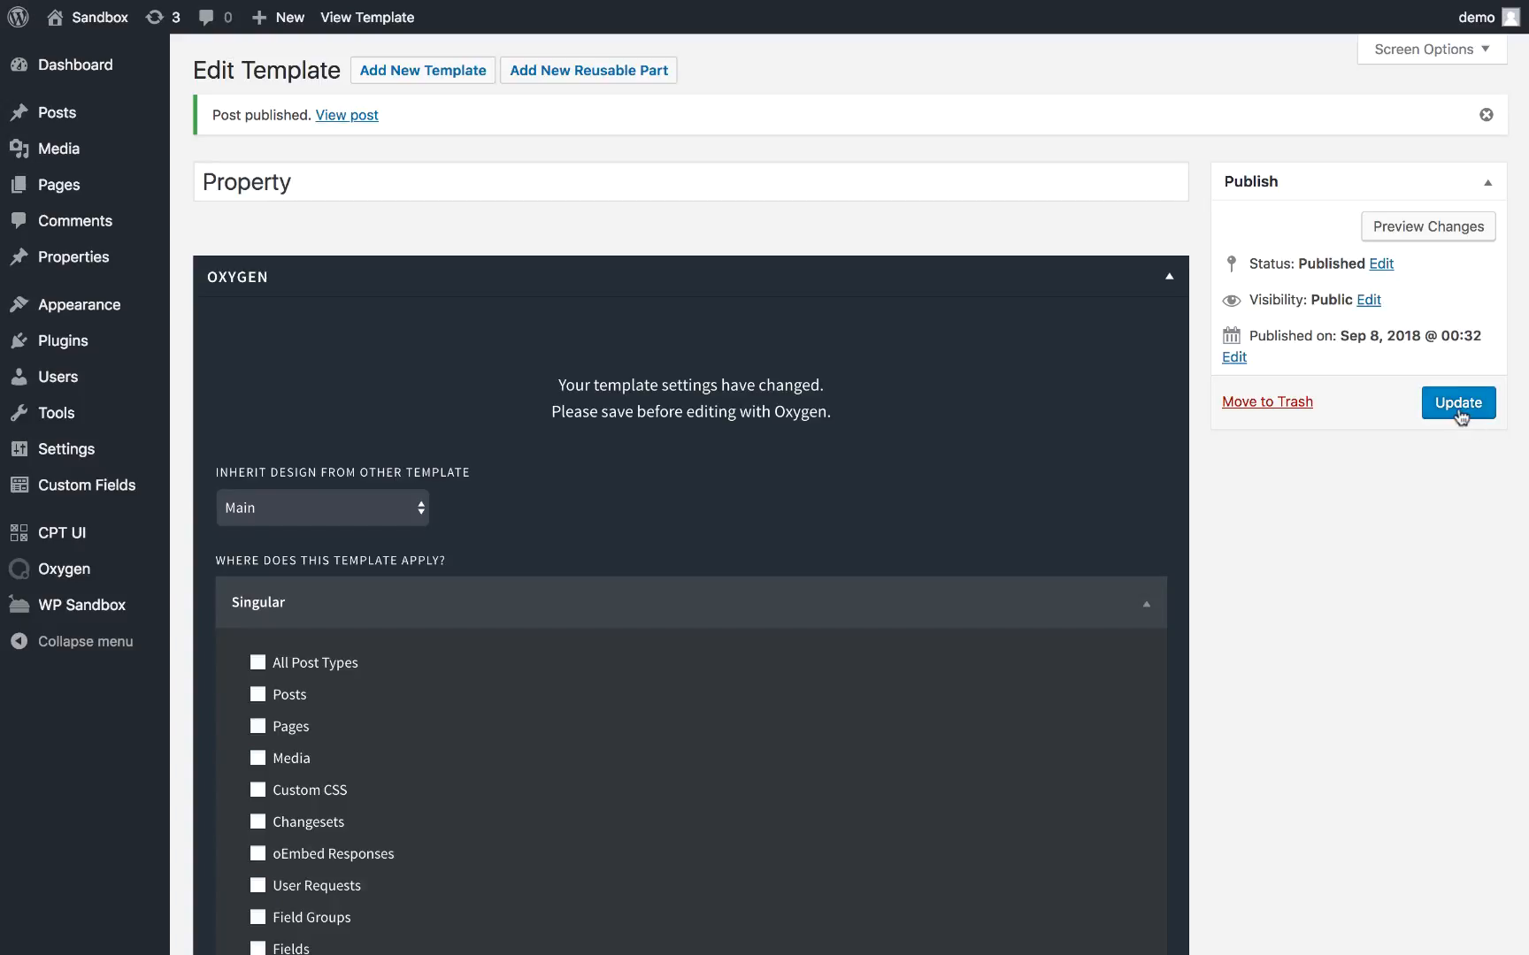
pyautogui.click(1458, 405)
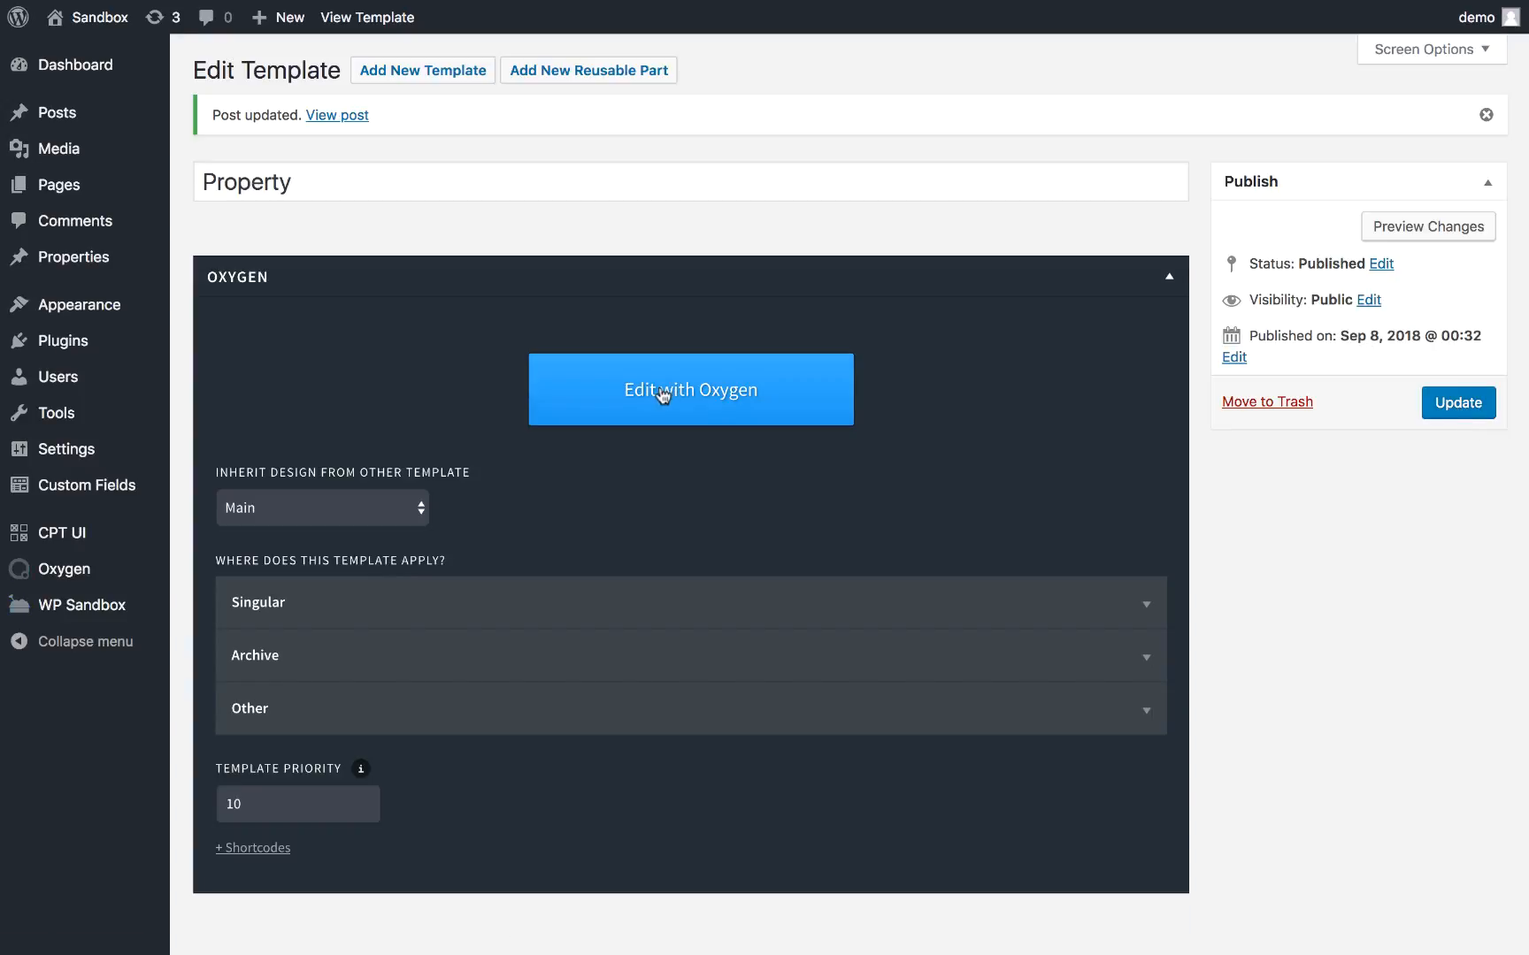
# Open the Property template in the Oxygen builder and add a section to the empty content area.
pyautogui.click(711, 390)
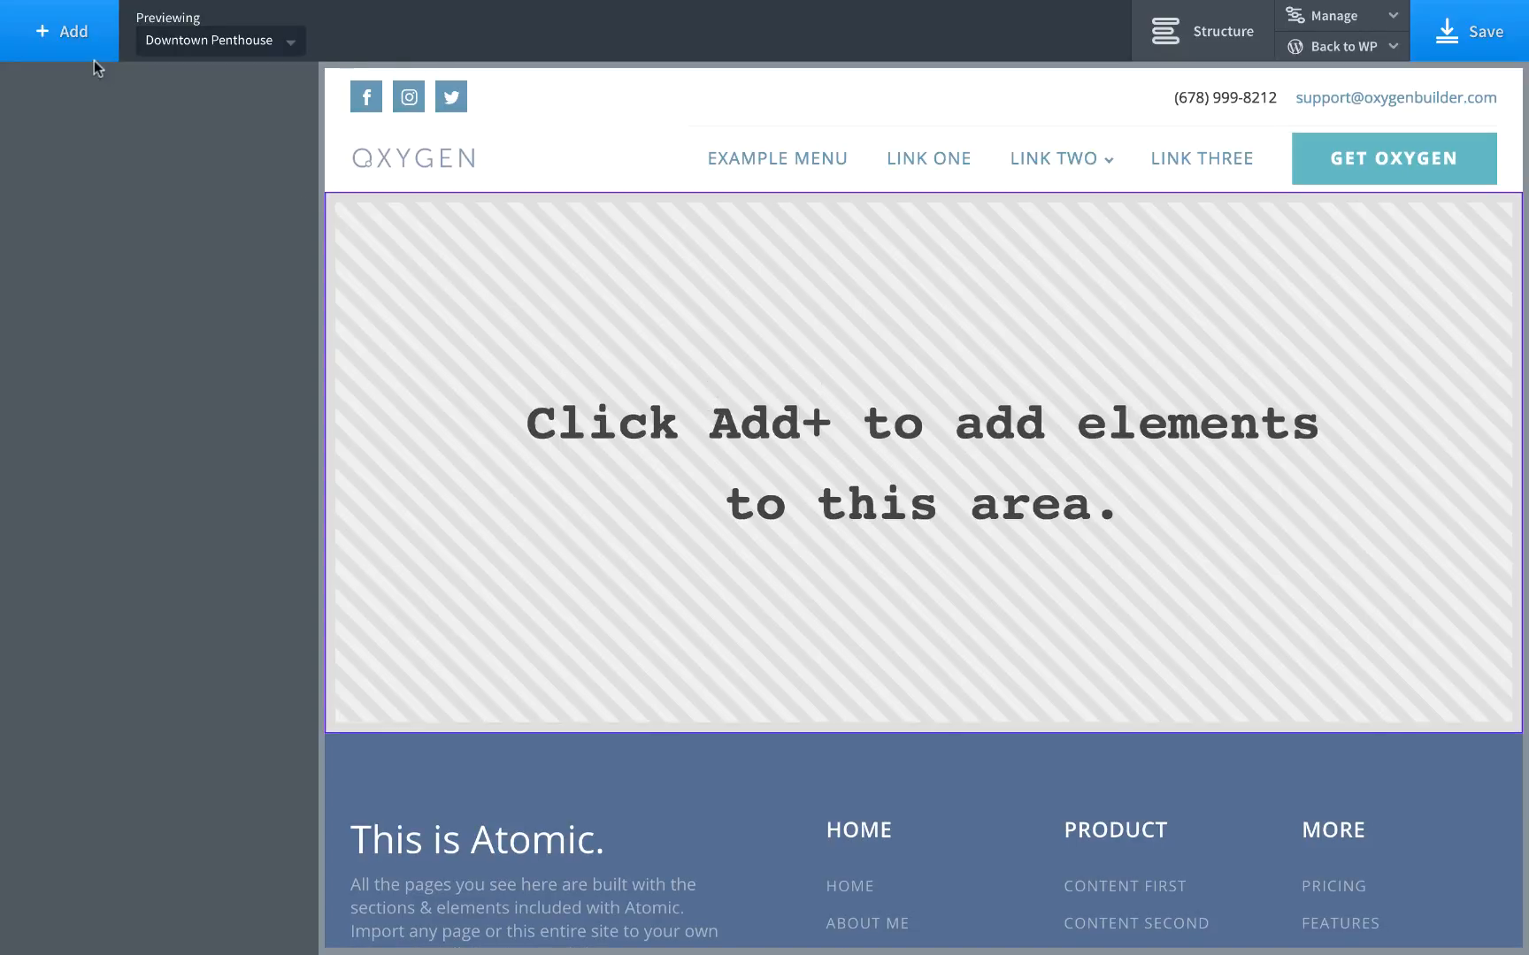
pyautogui.click(96, 53)
pyautogui.click(113, 170)
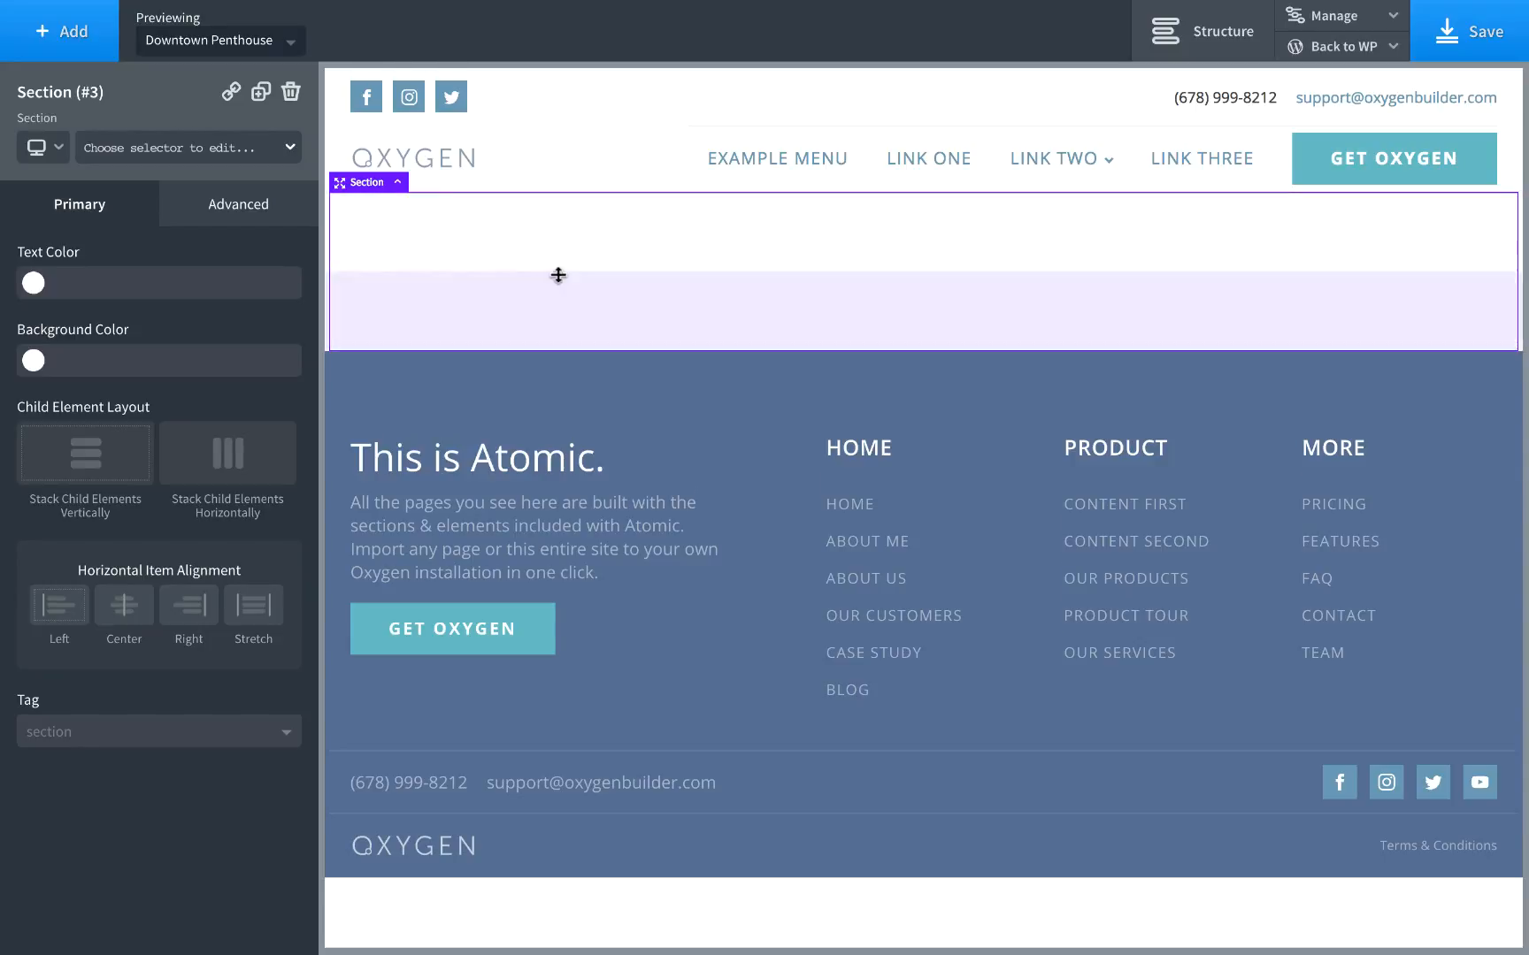
# Add a text element to the section and replace its placeholder with the Address advanced custom field.
pyautogui.click(64, 49)
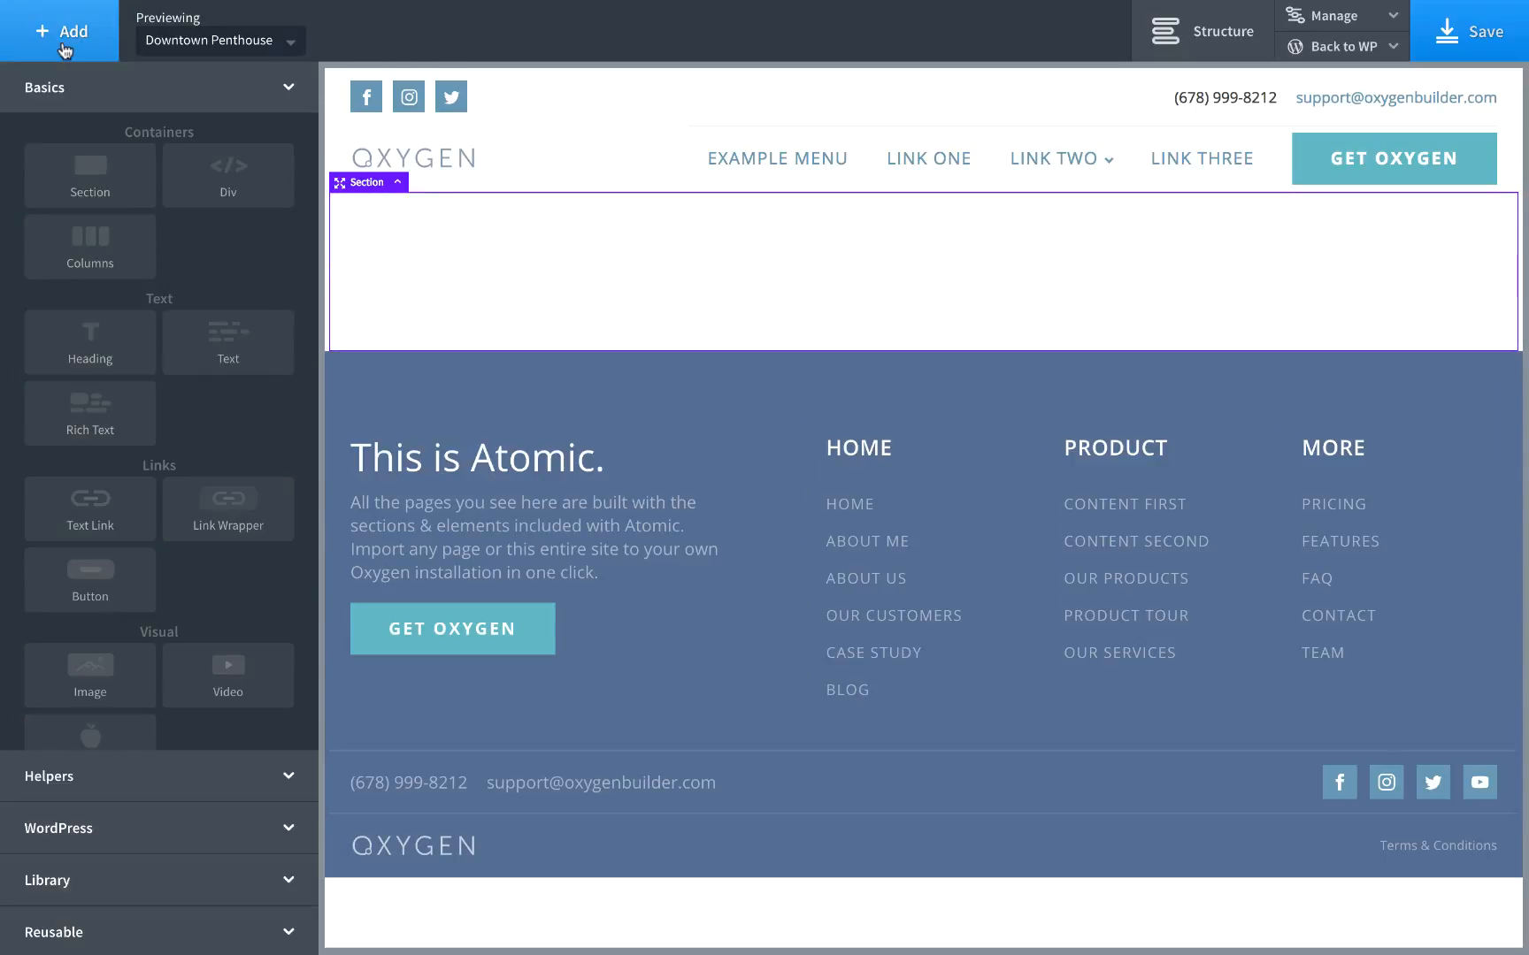
pyautogui.click(211, 343)
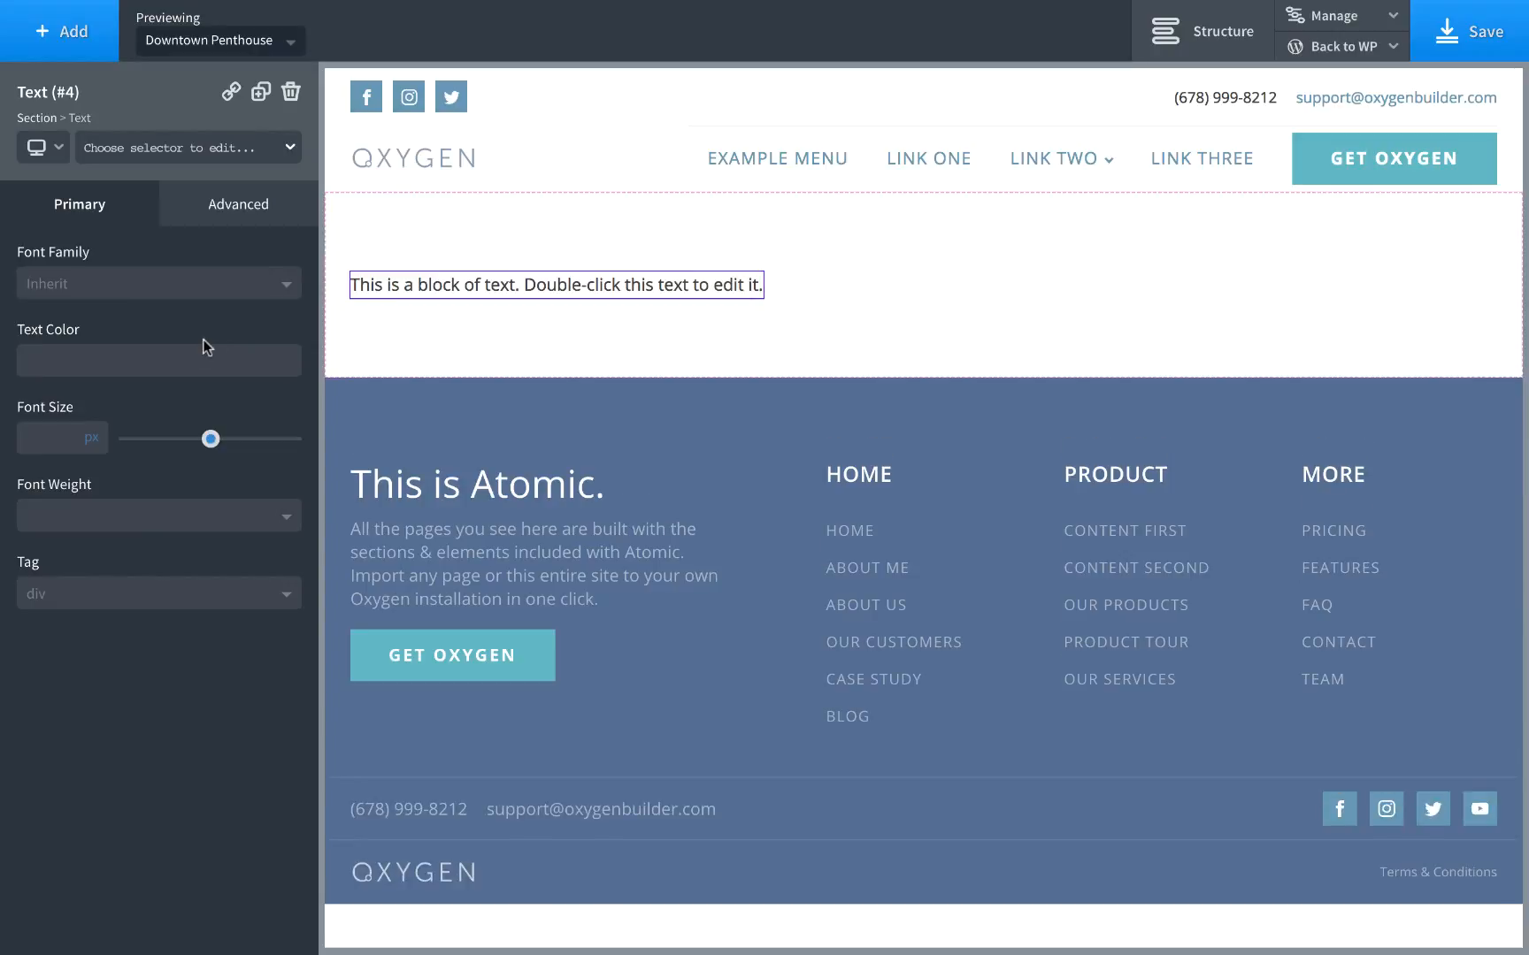
pyautogui.doubleClick(576, 291)
pyautogui.click(1013, 34)
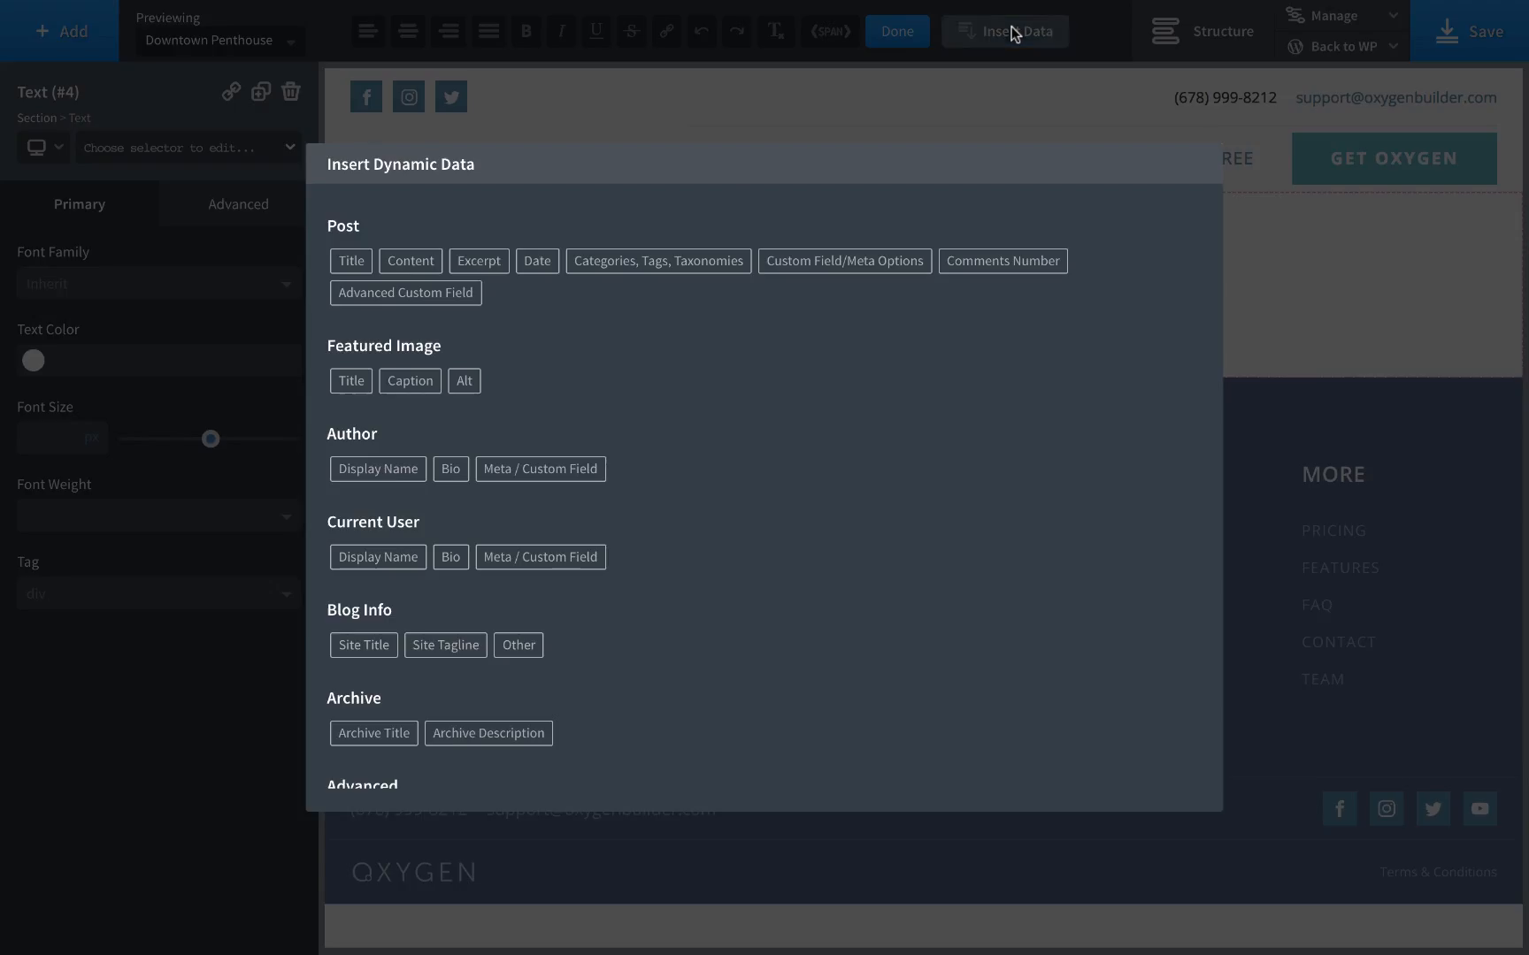
pyautogui.click(444, 293)
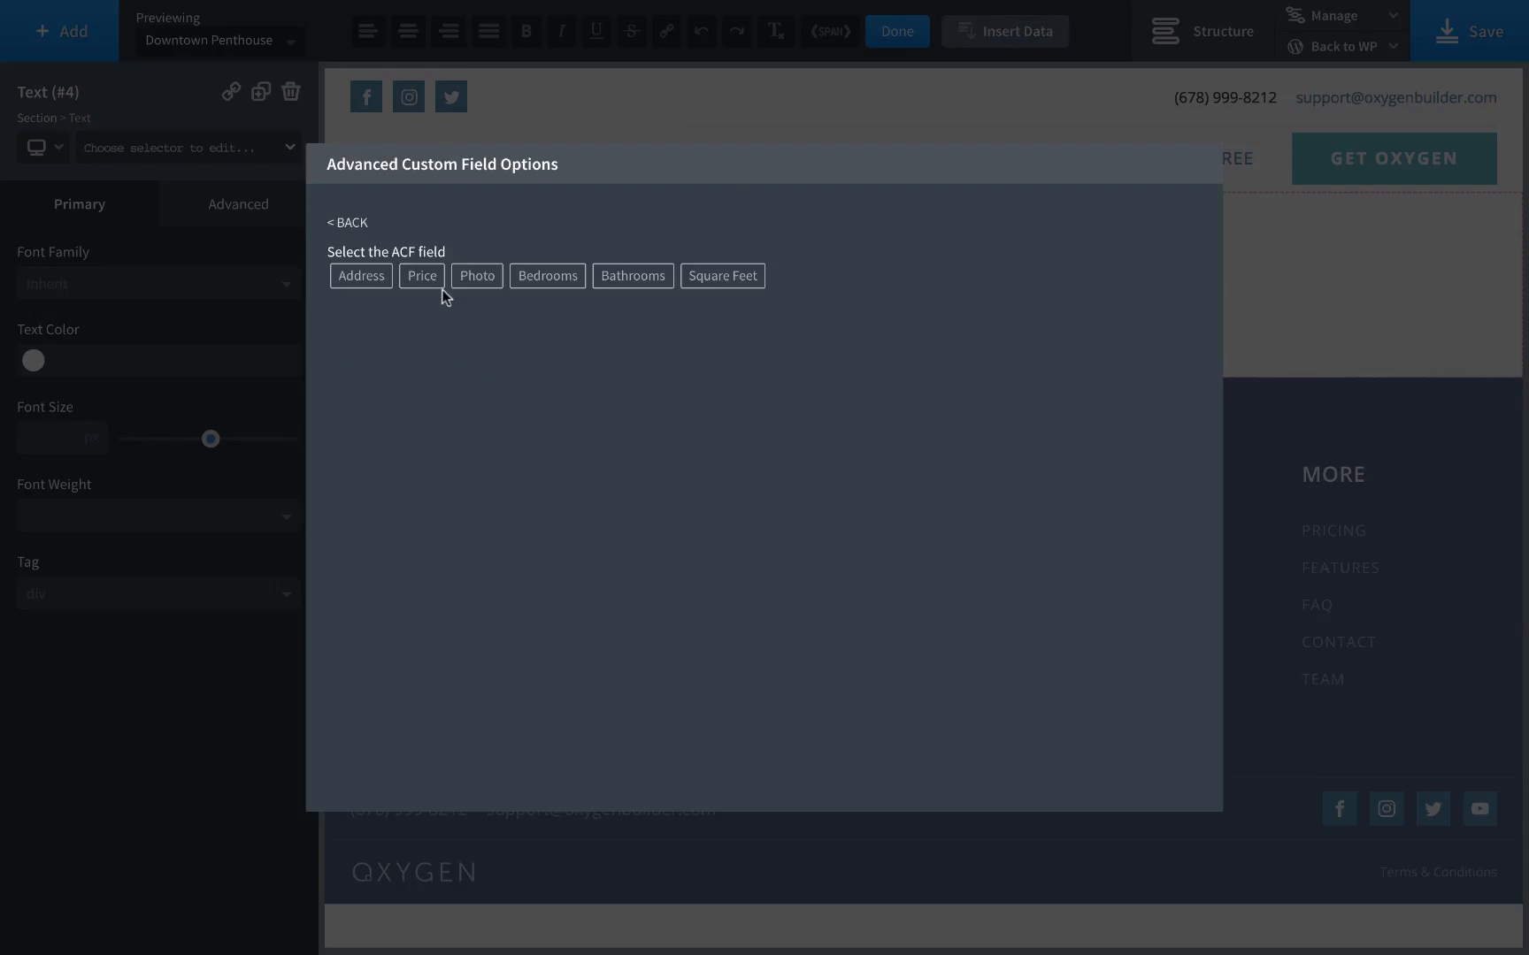
pyautogui.click(359, 282)
pyautogui.click(381, 350)
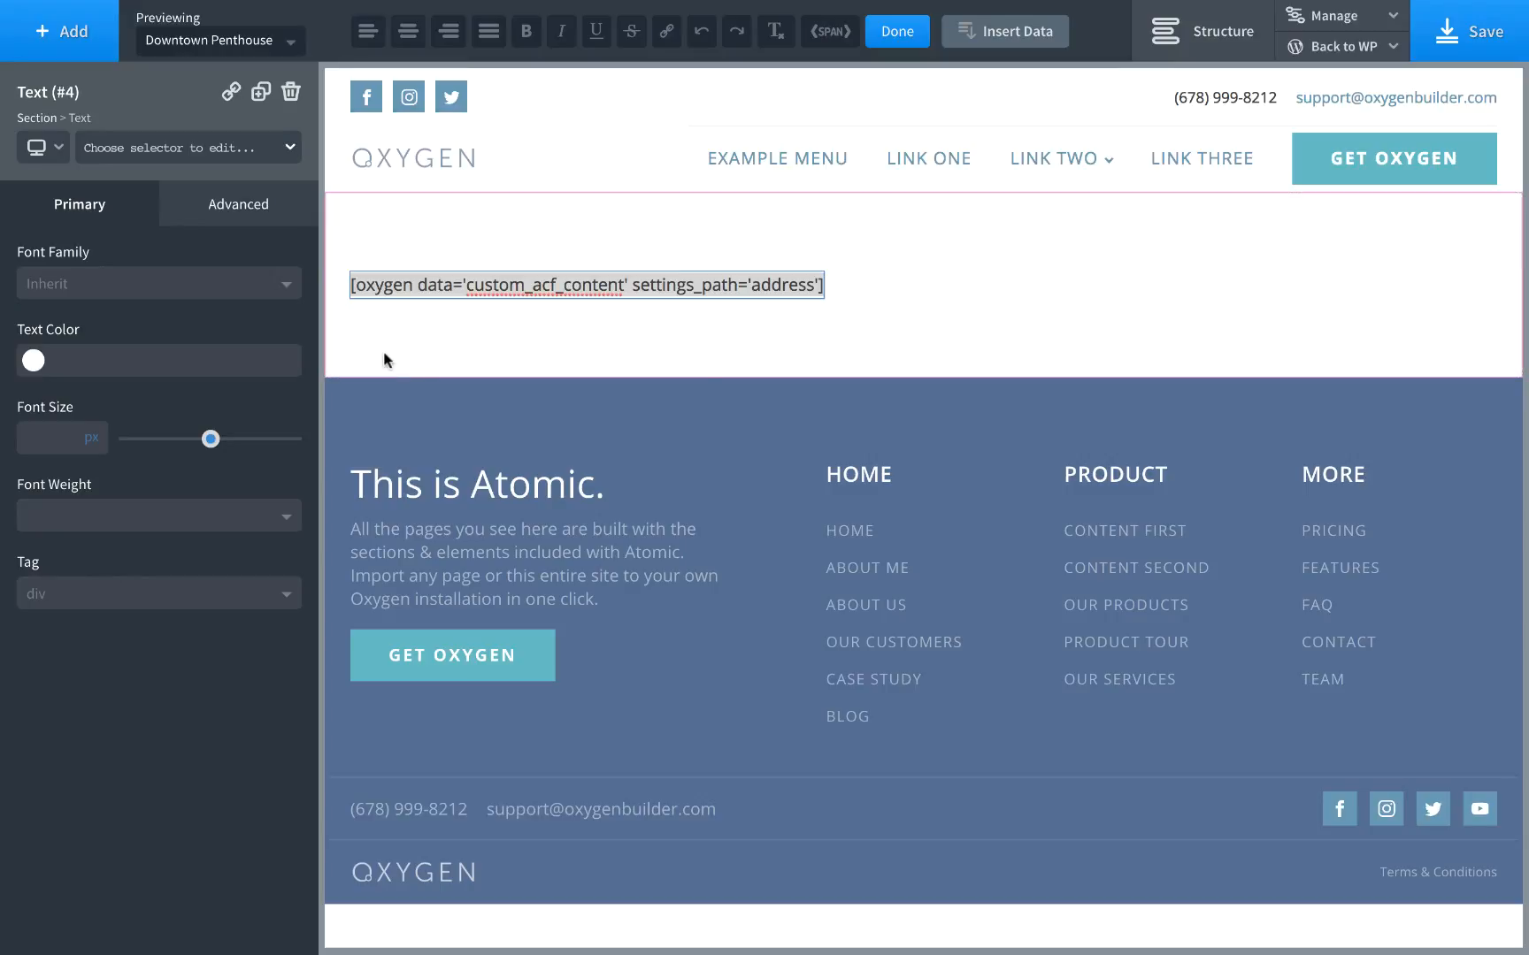
pyautogui.click(725, 357)
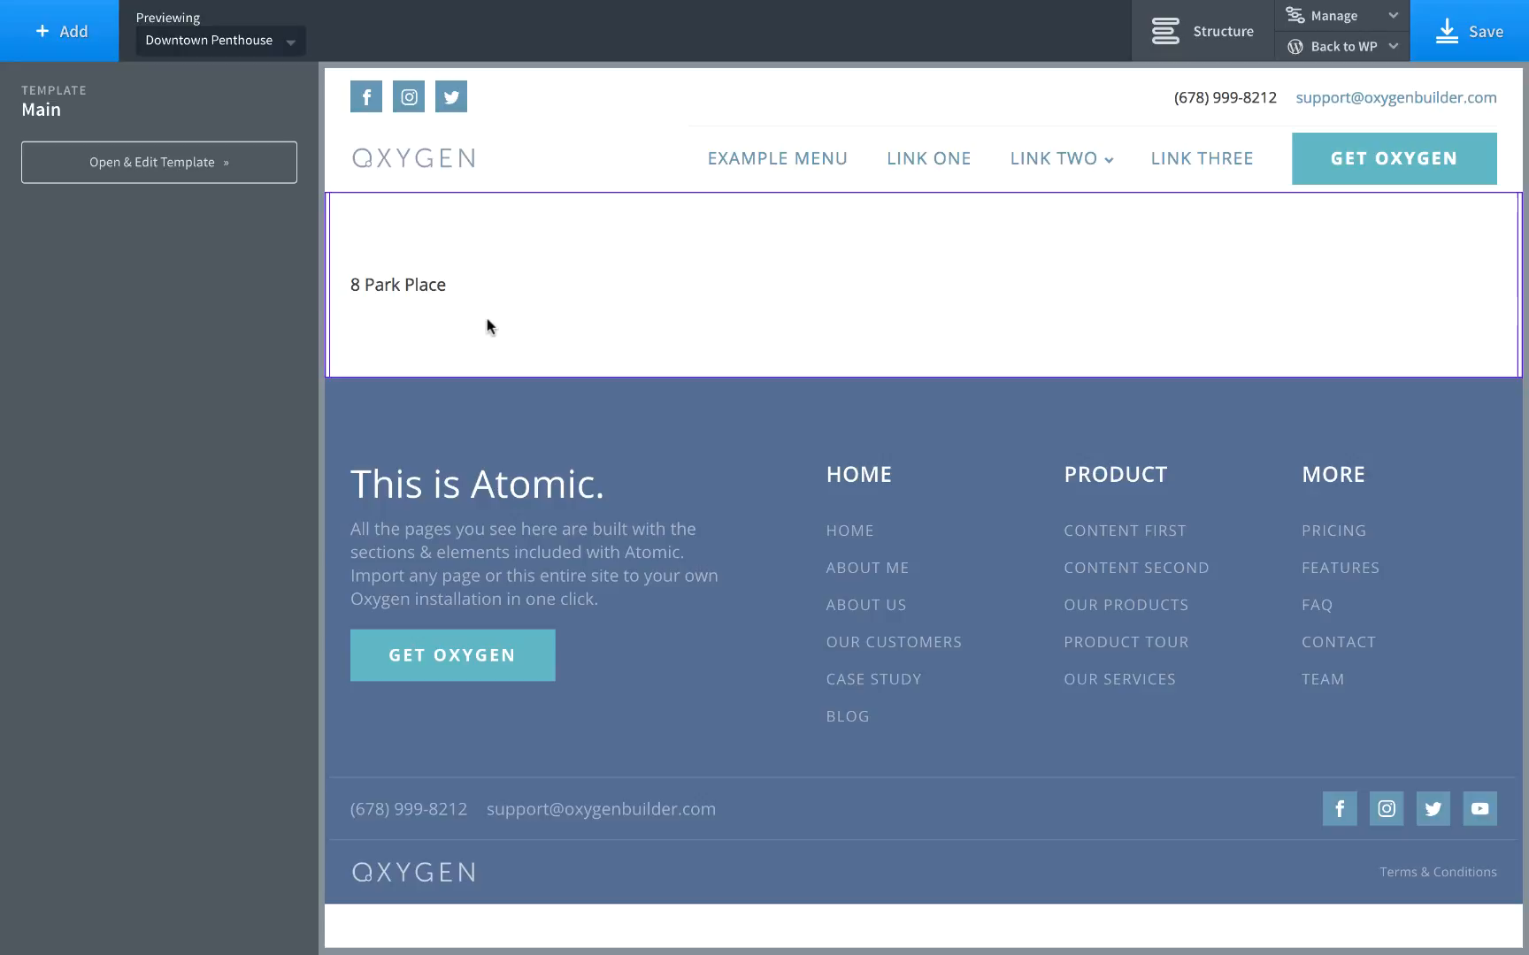
# Switch the previewed property to Luxury Home On The Water to check the address text.
pyautogui.click(392, 289)
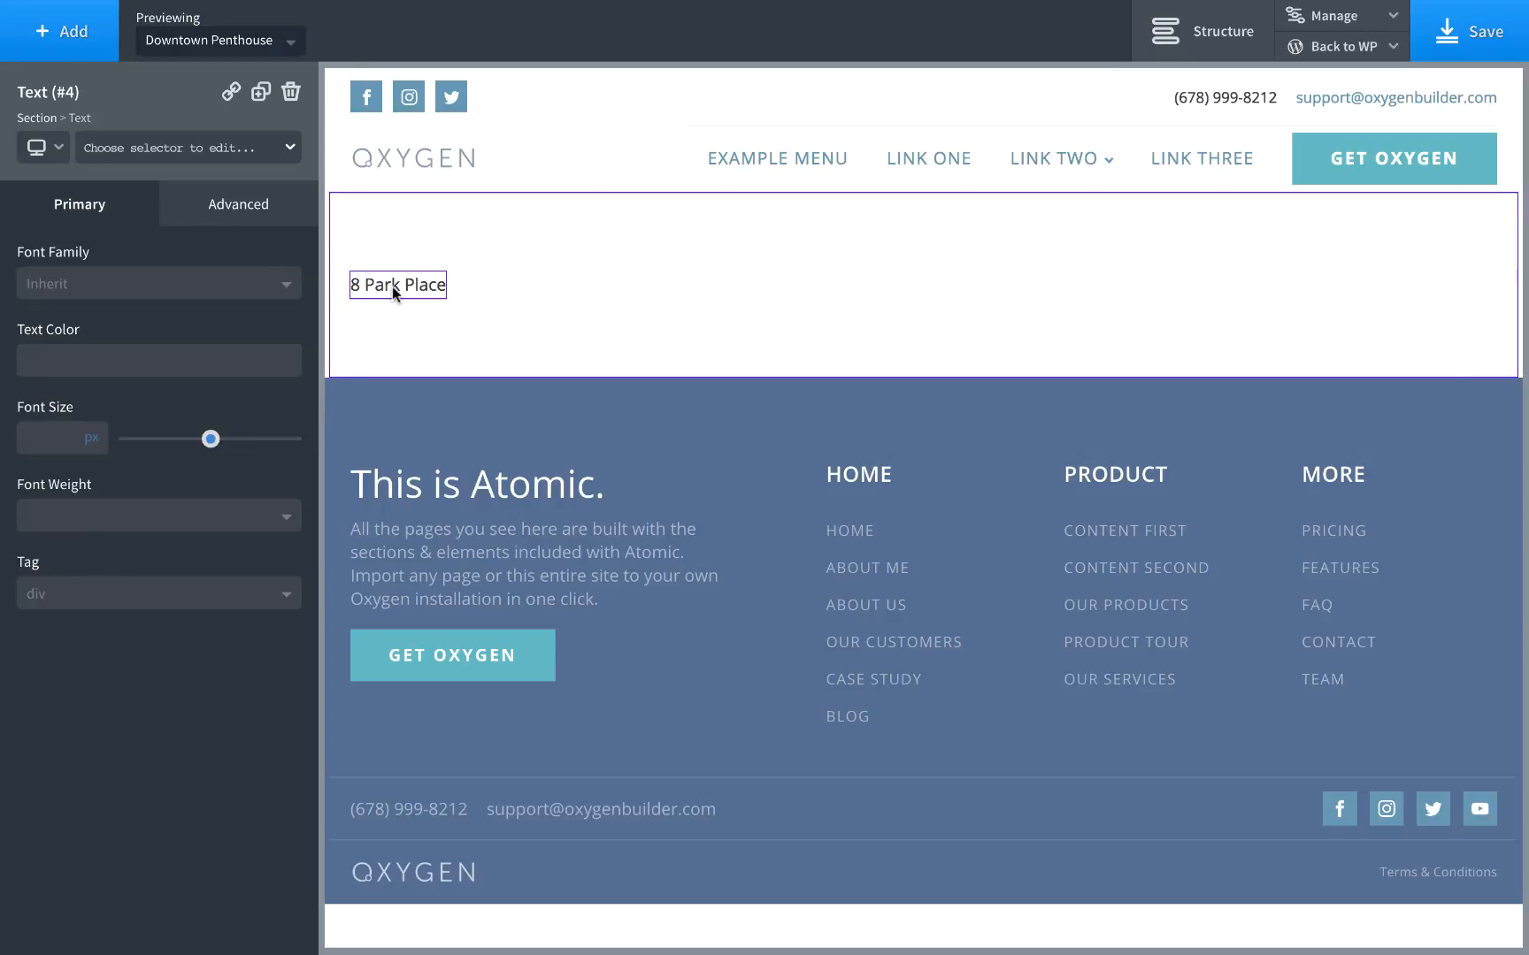
pyautogui.click(226, 49)
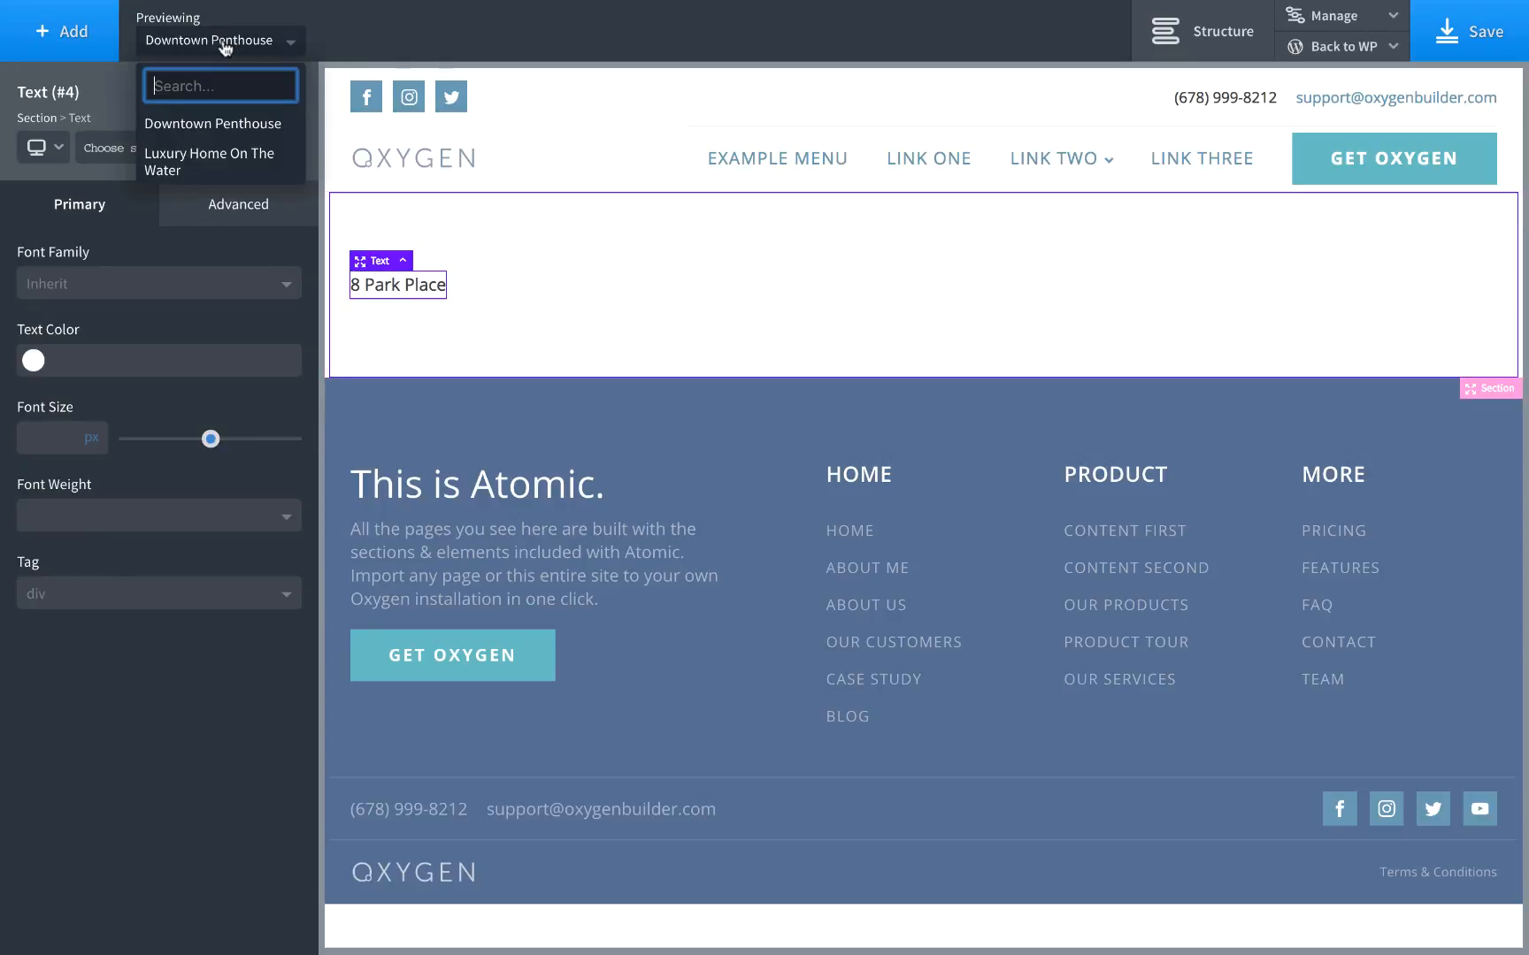
pyautogui.click(207, 156)
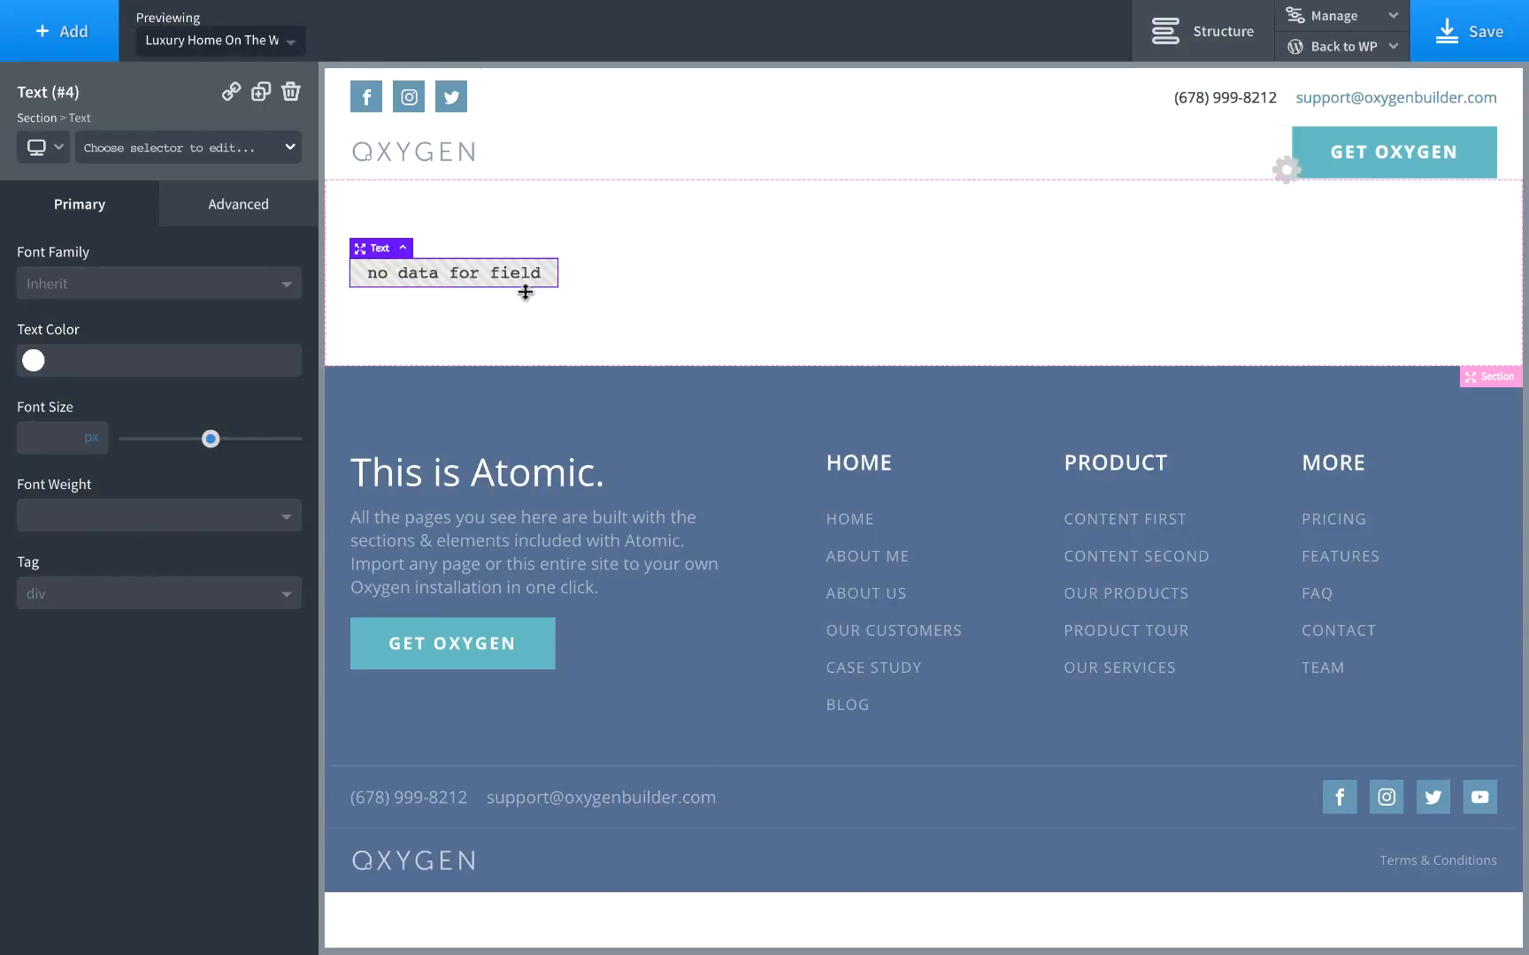
pyautogui.click(551, 275)
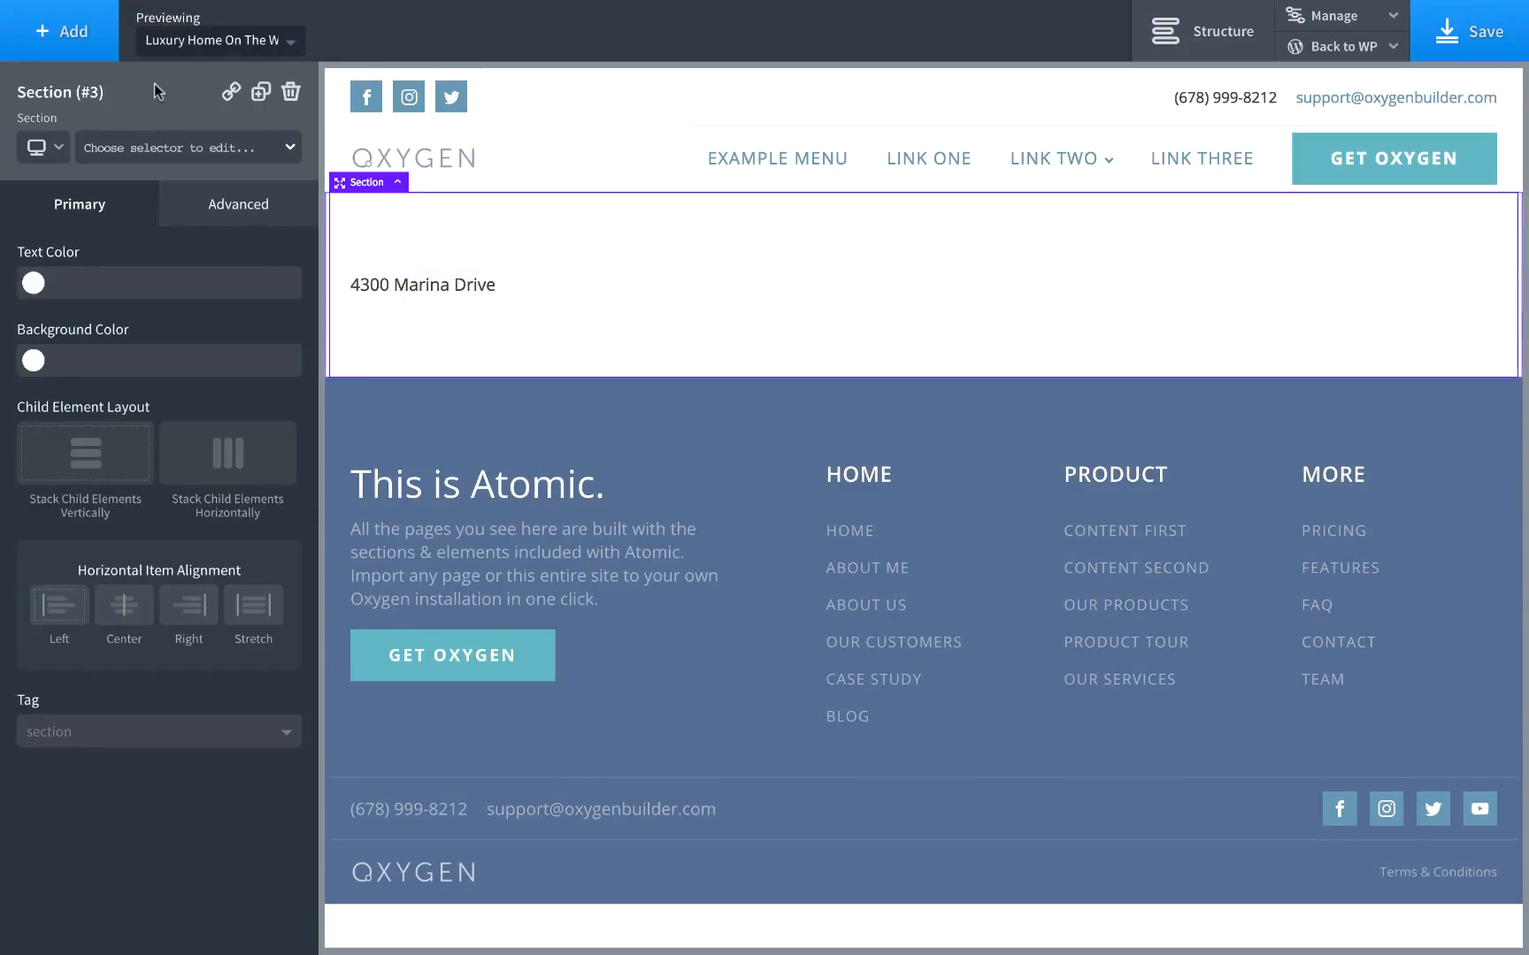
# Add a second text element below the address and fill it with the Price advanced custom field.
pyautogui.click(62, 31)
pyautogui.click(256, 340)
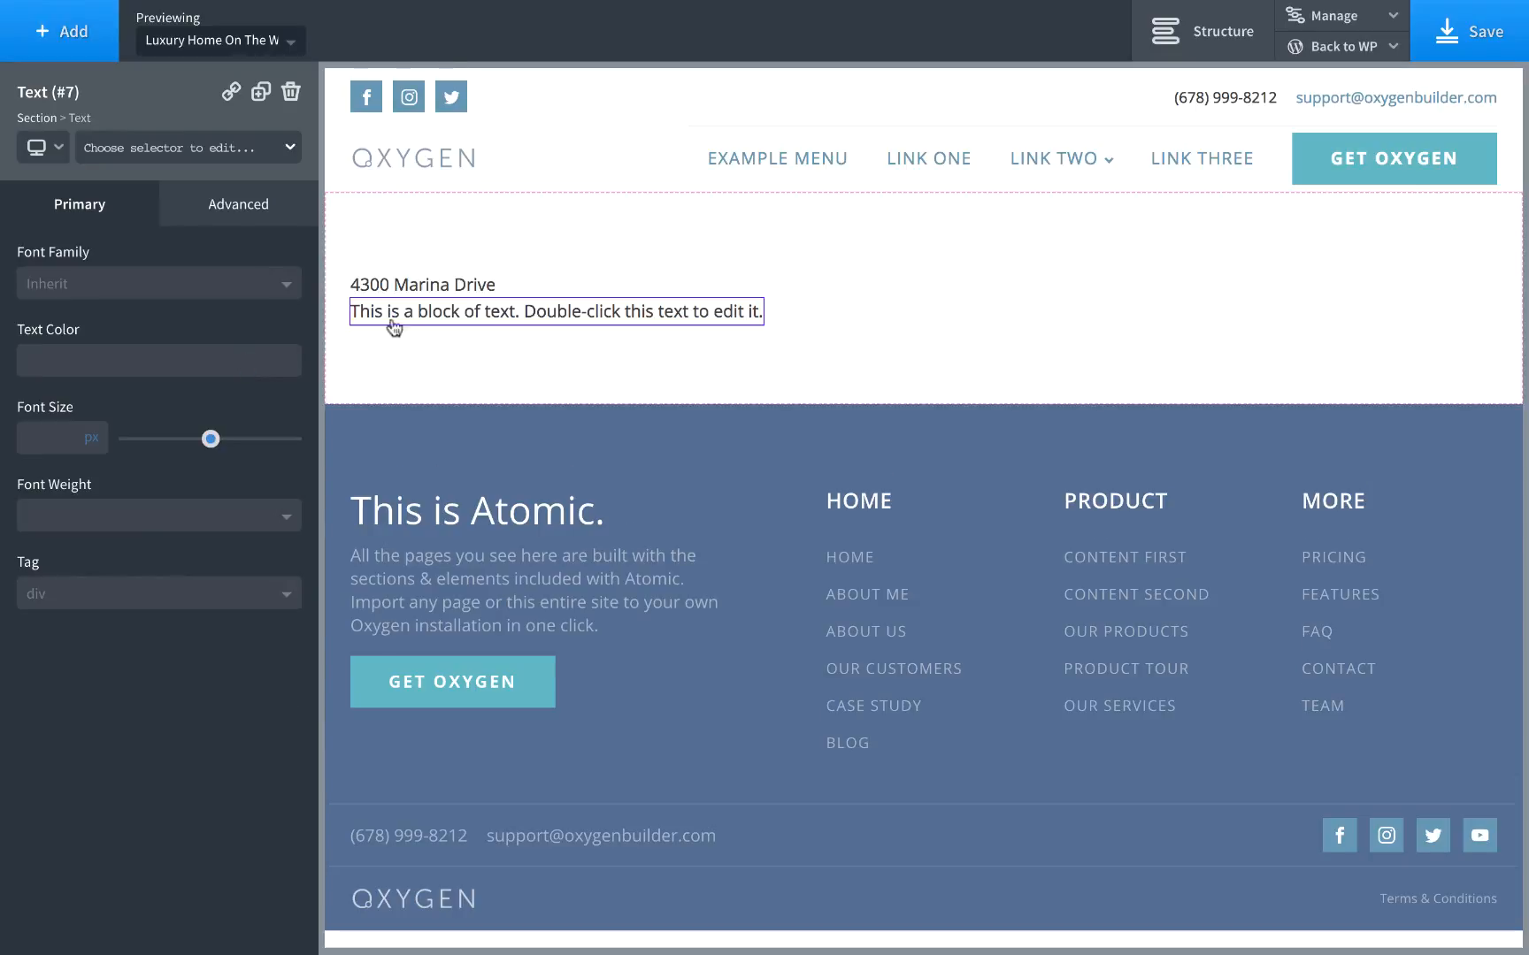
pyautogui.doubleClick(495, 311)
pyautogui.click(1006, 39)
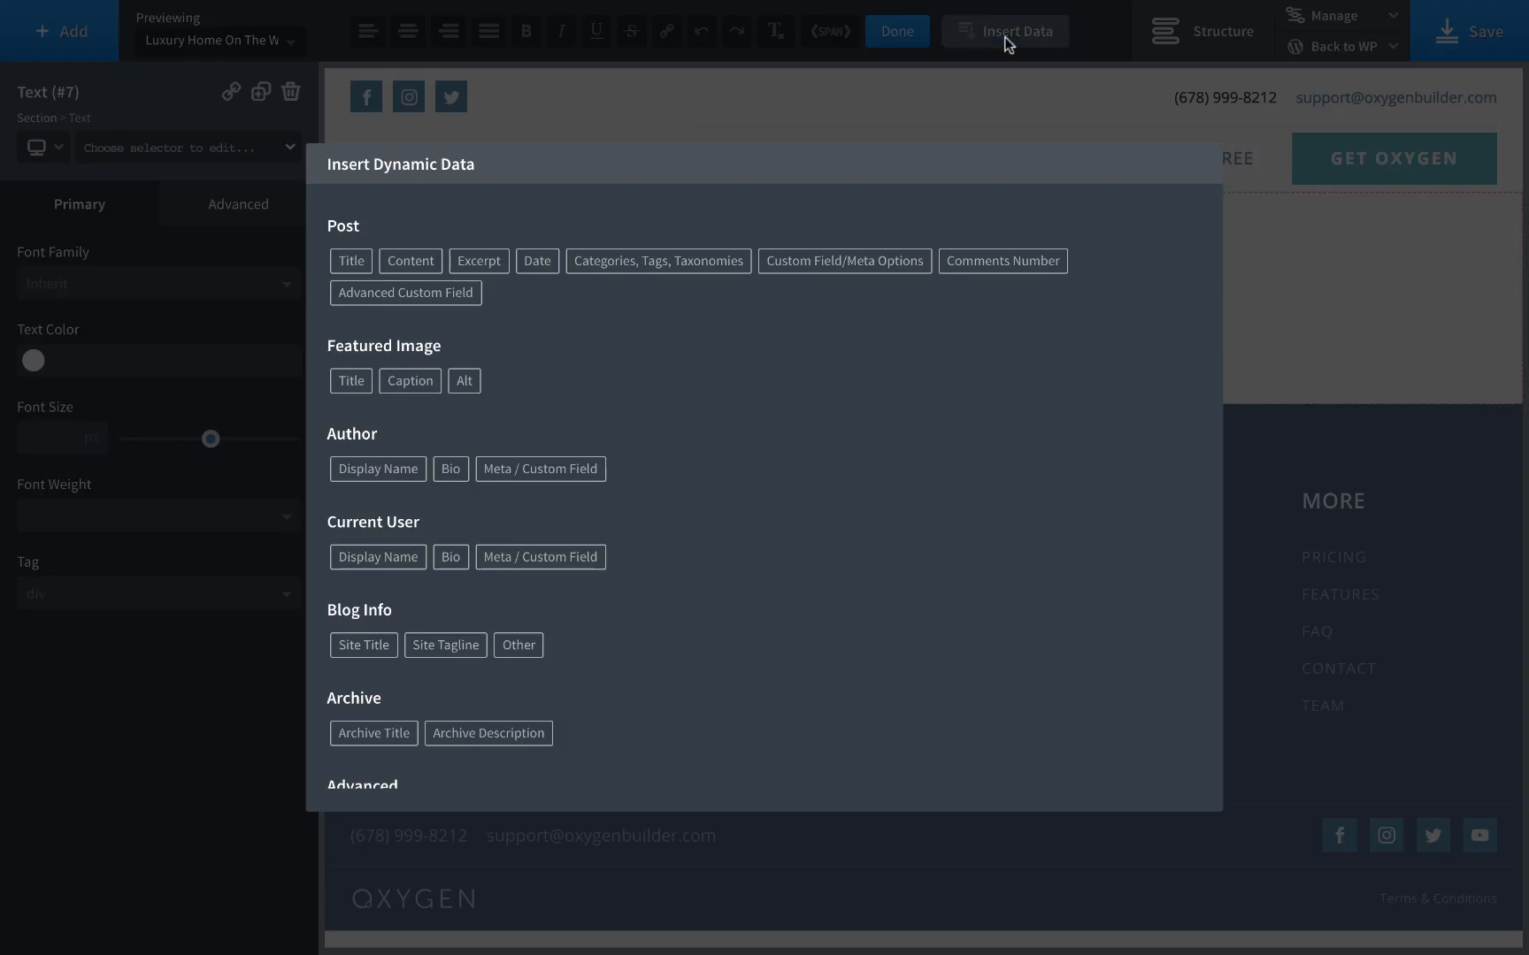
pyautogui.click(405, 293)
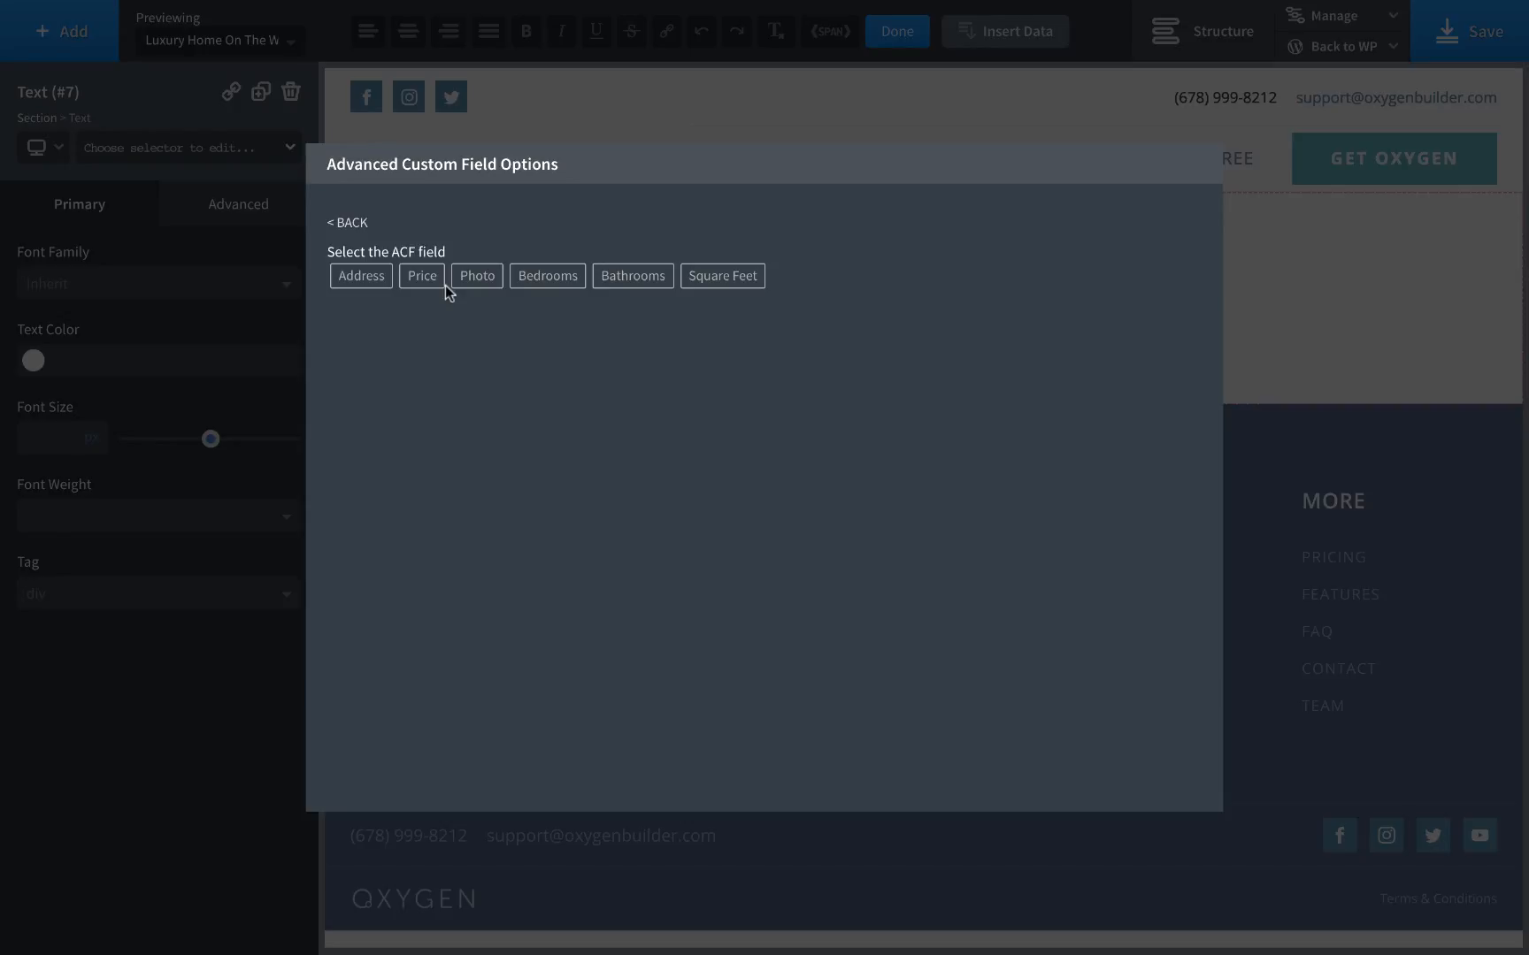
pyautogui.click(433, 278)
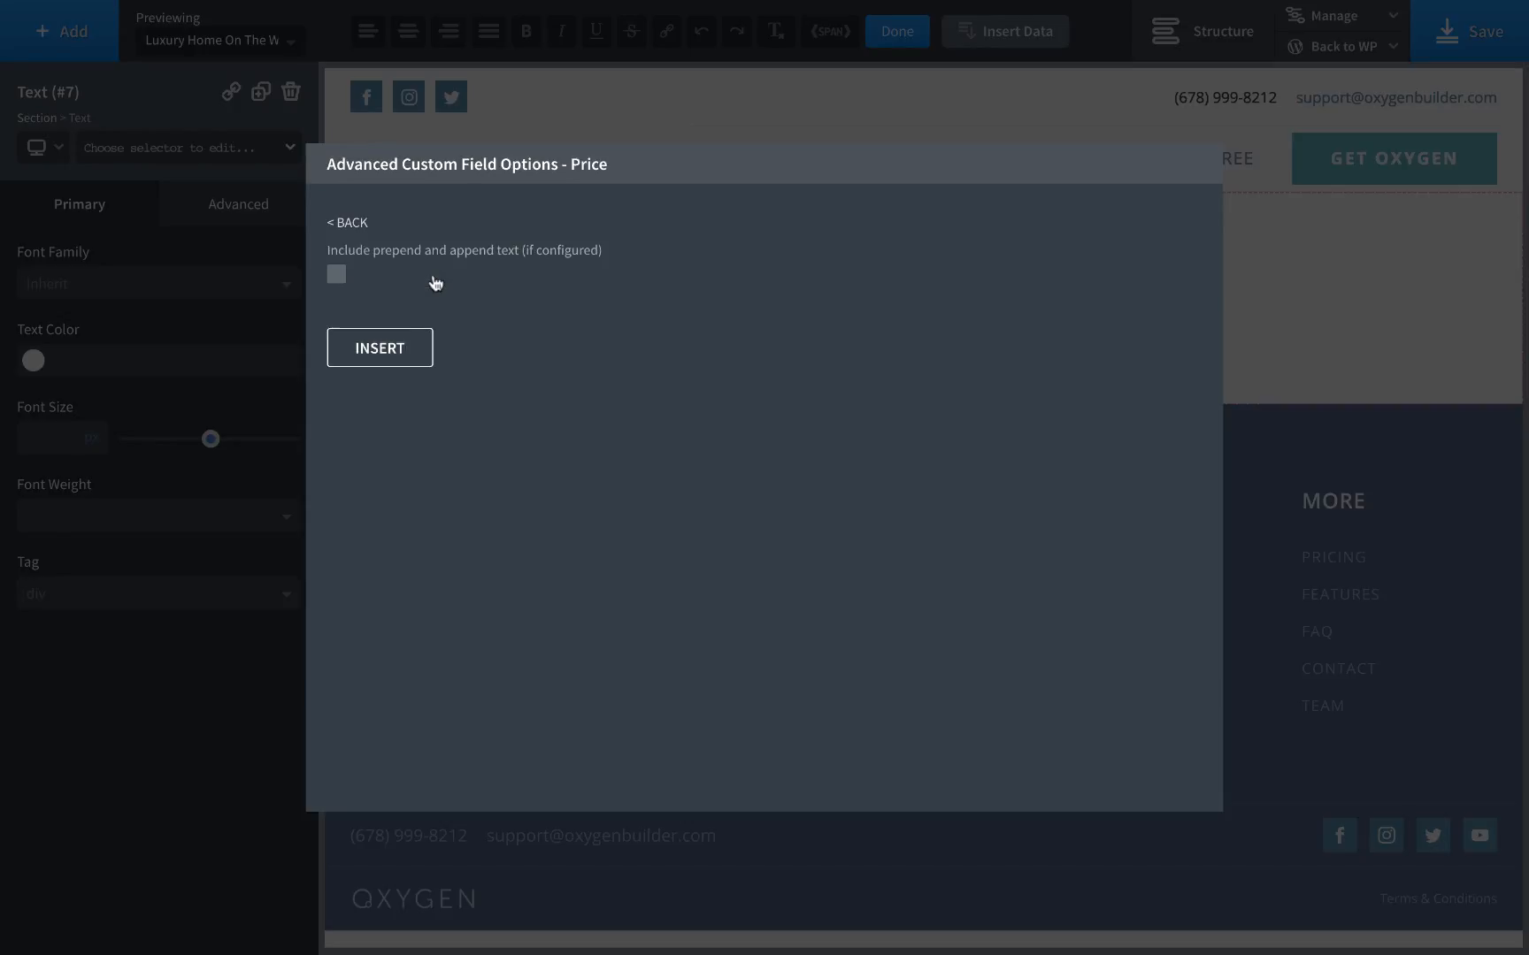
pyautogui.click(379, 354)
pyautogui.click(533, 346)
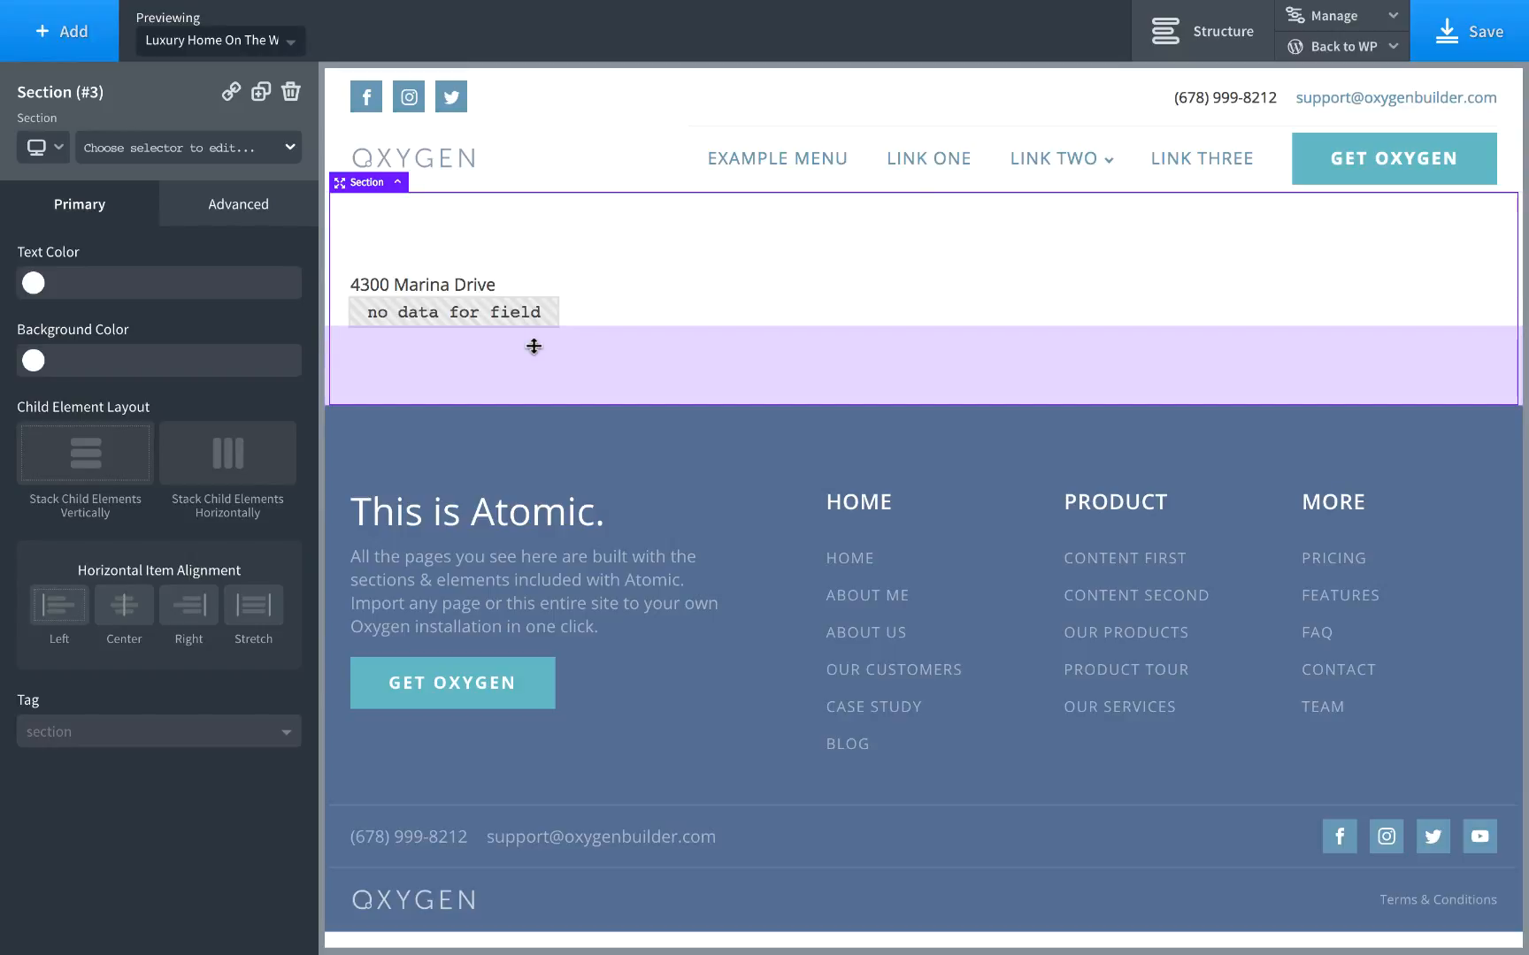
# Add a third text element below the price and insert the Bedrooms advanced custom field as its content.
pyautogui.click(62, 53)
pyautogui.click(227, 344)
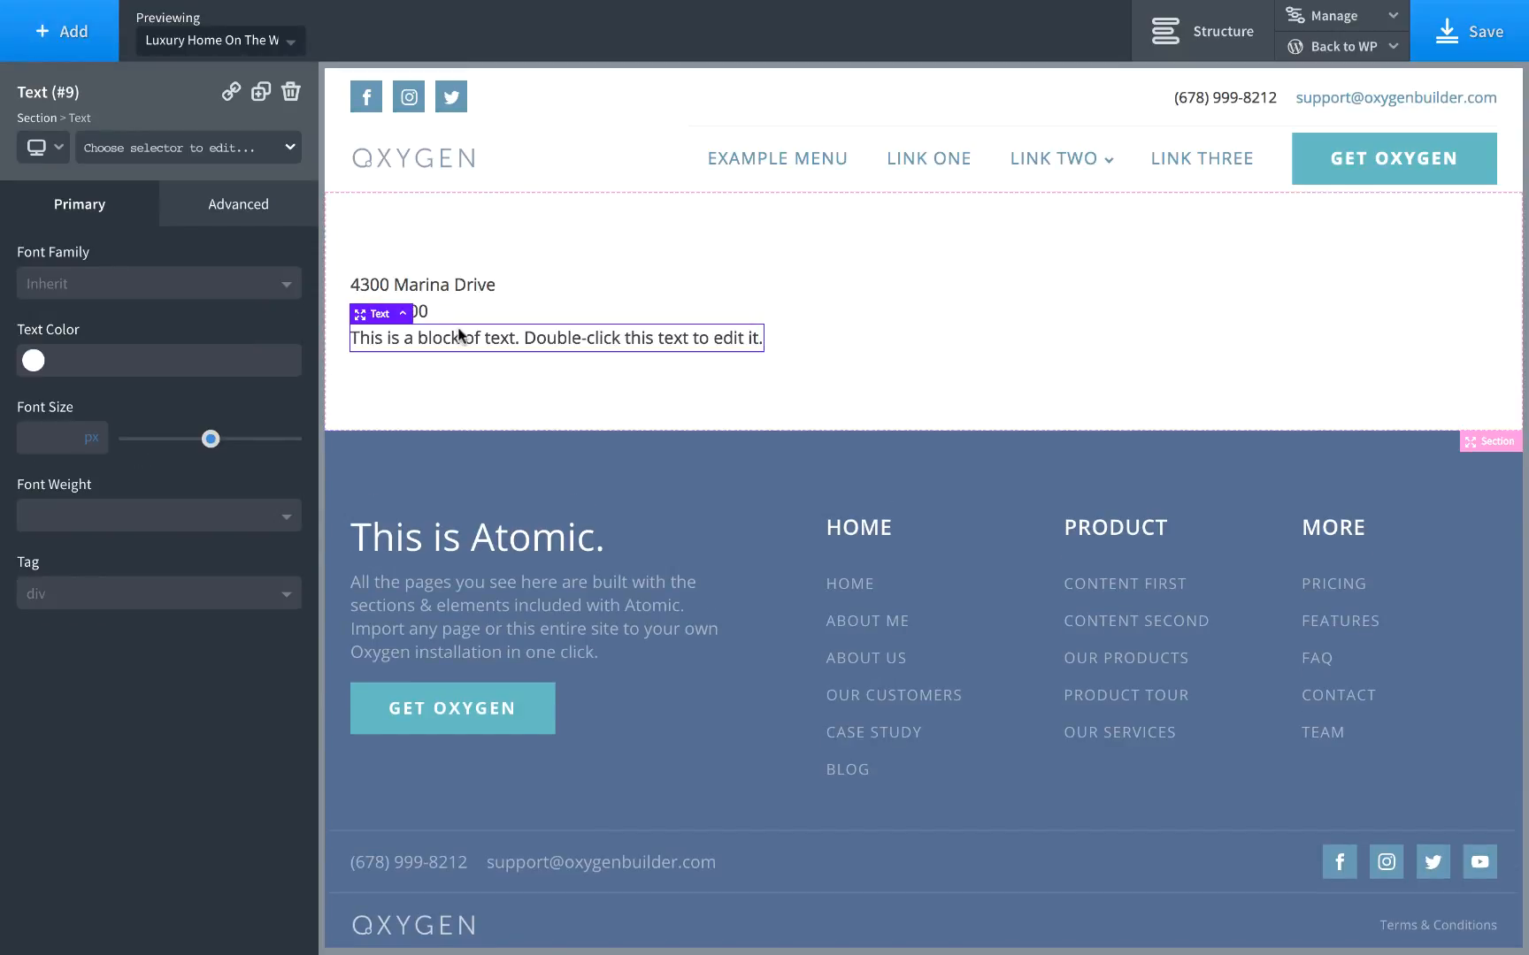
pyautogui.doubleClick(459, 336)
pyautogui.click(987, 38)
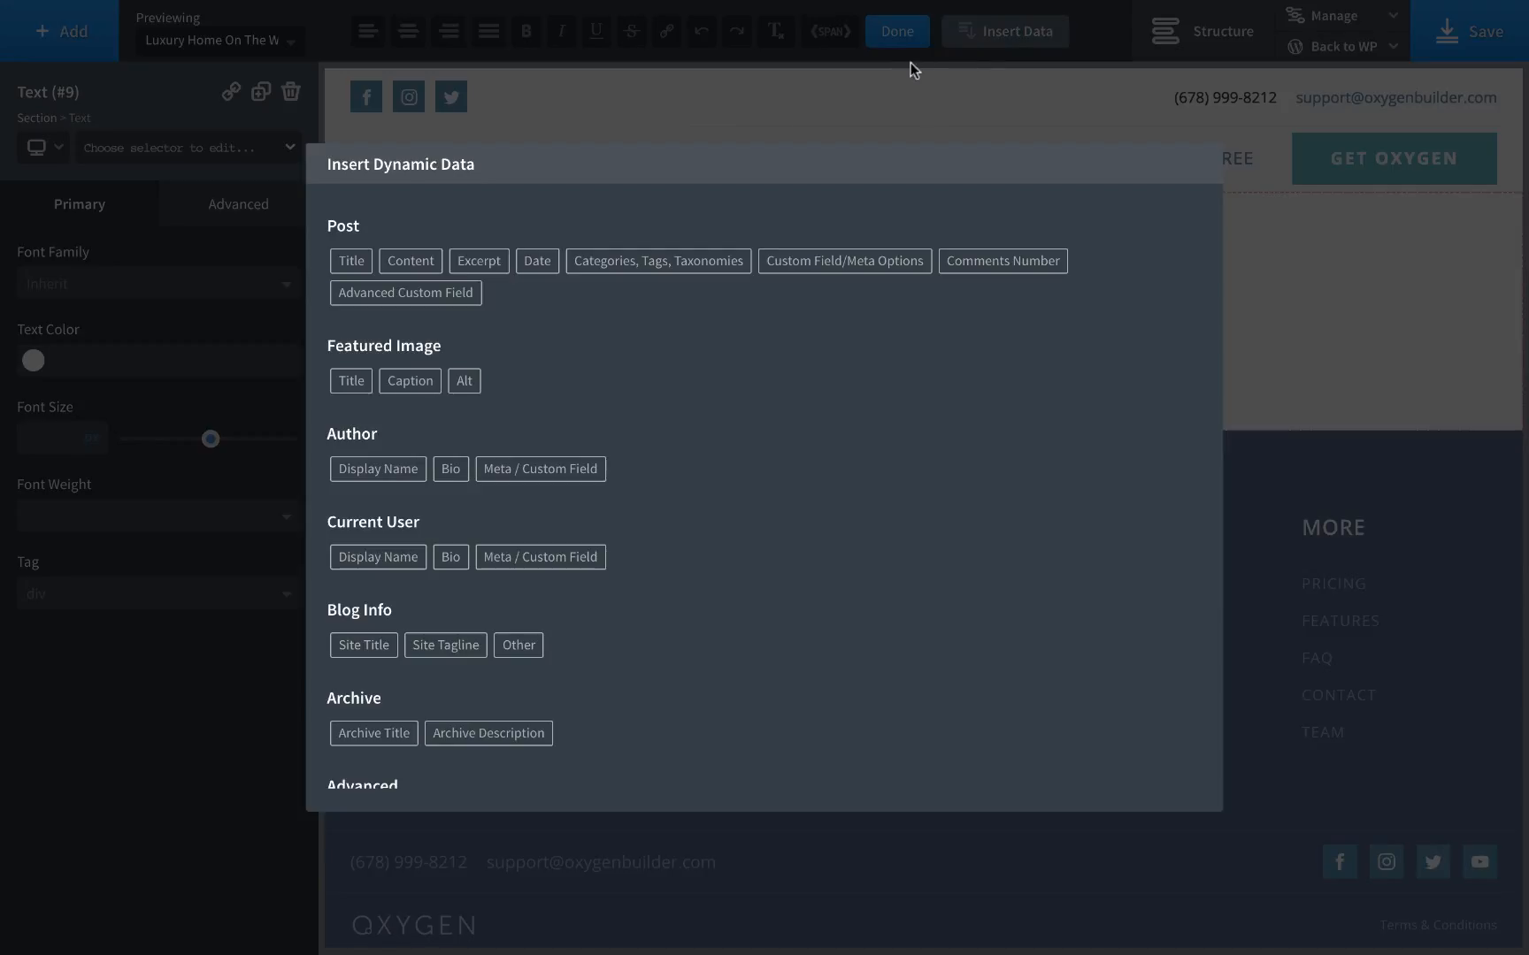
pyautogui.click(425, 293)
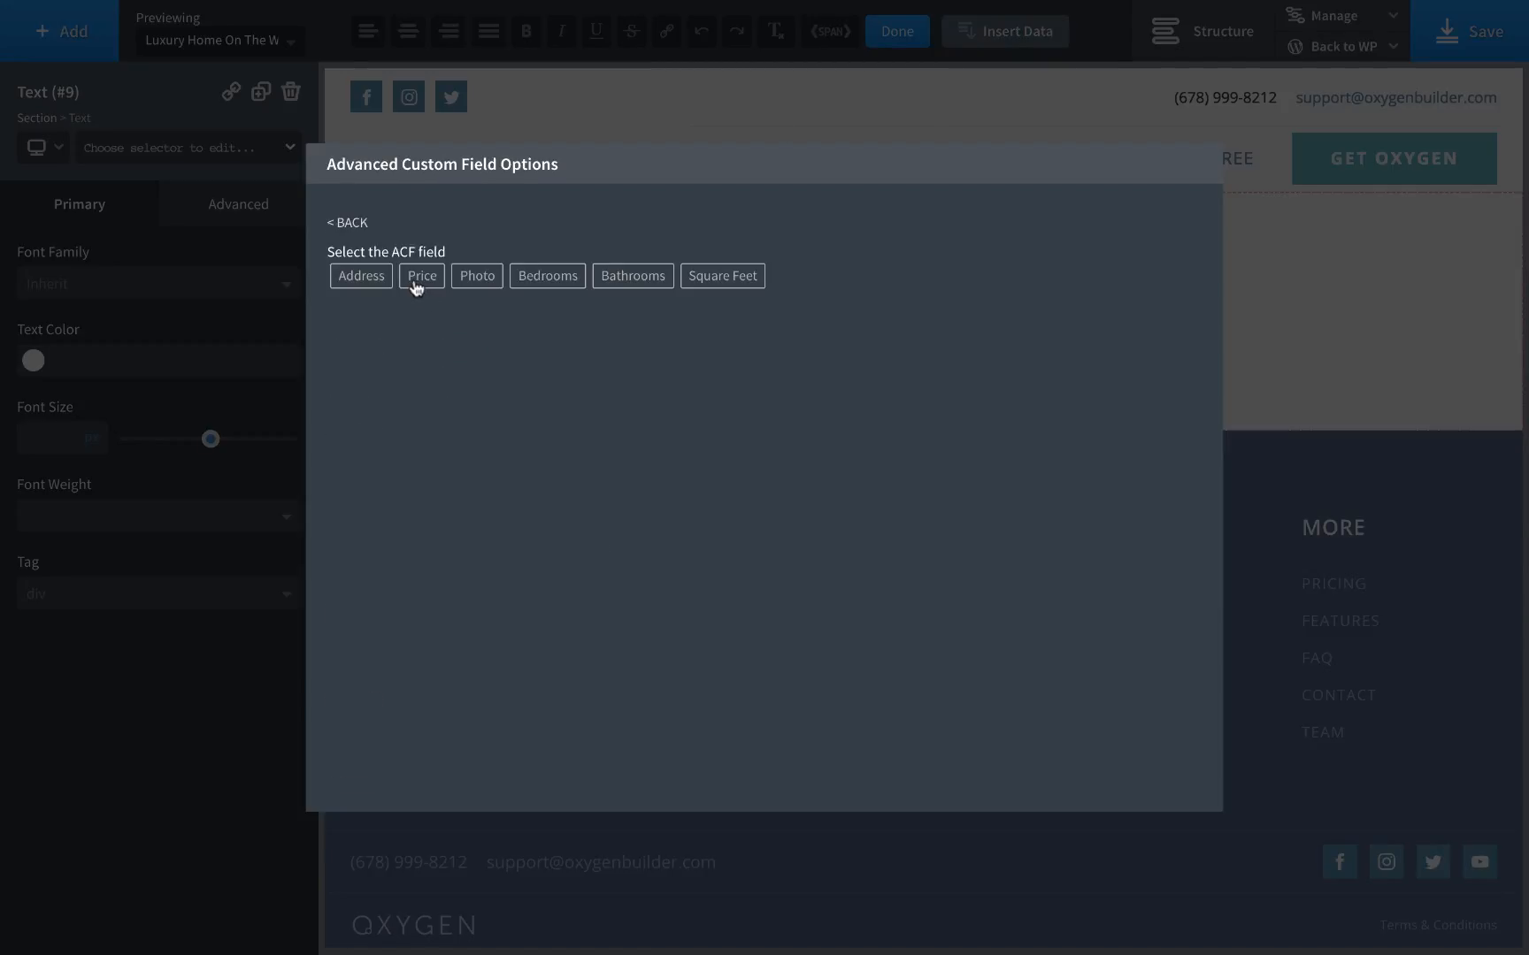
pyautogui.click(546, 273)
pyautogui.click(377, 345)
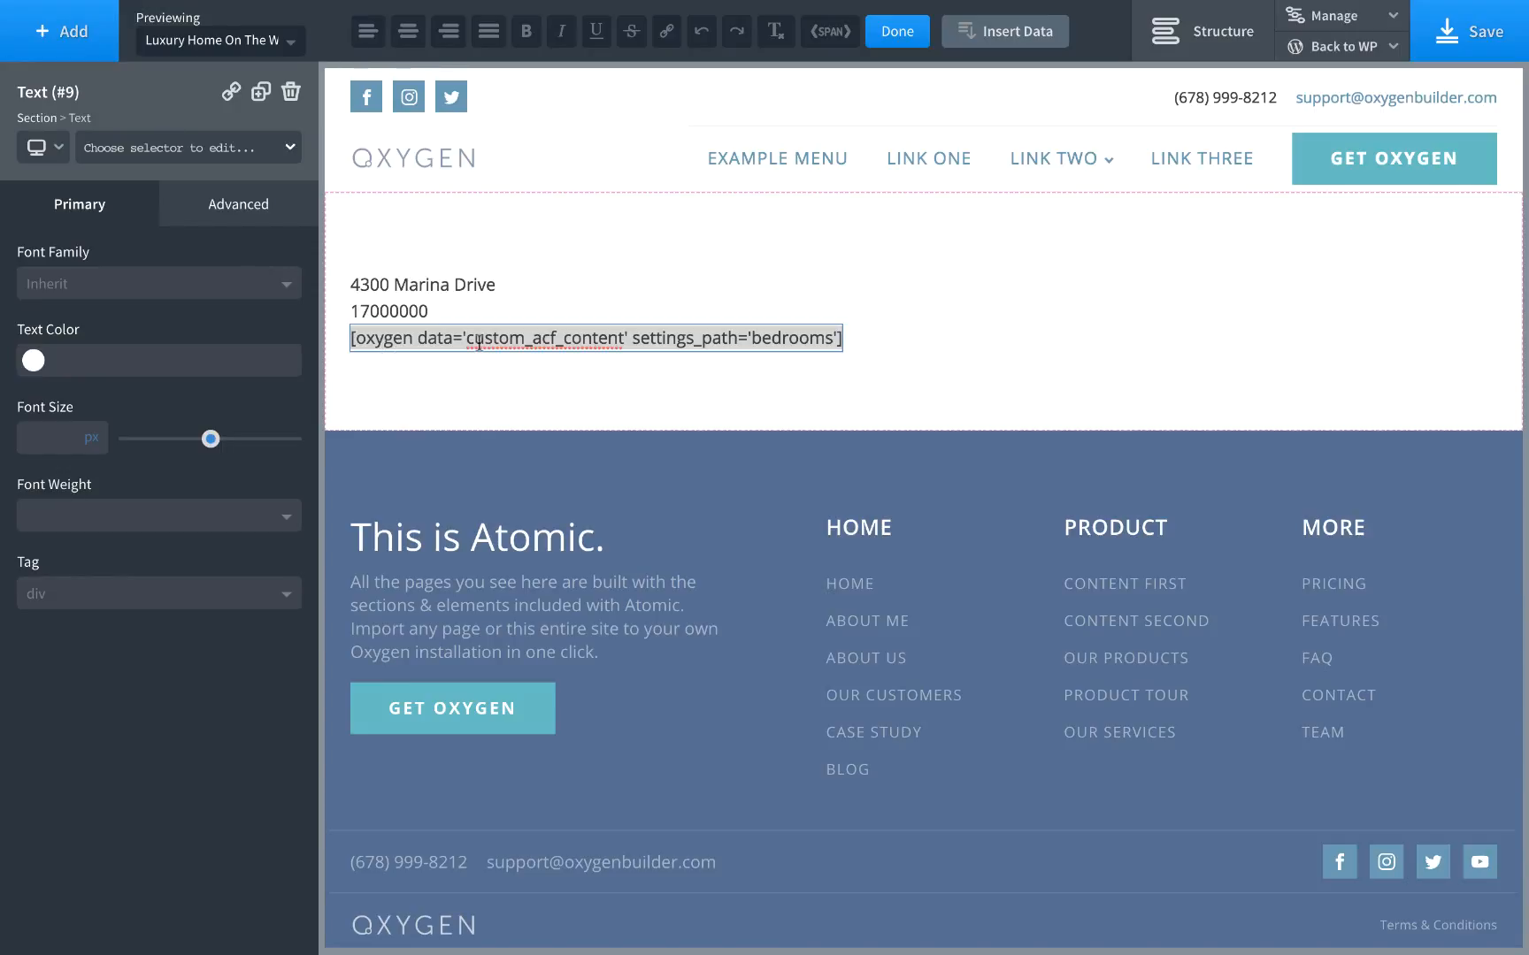
# Put the label "Bedrooms: " in front of the bedrooms field code and finish editing the text.
pyautogui.click(372, 340)
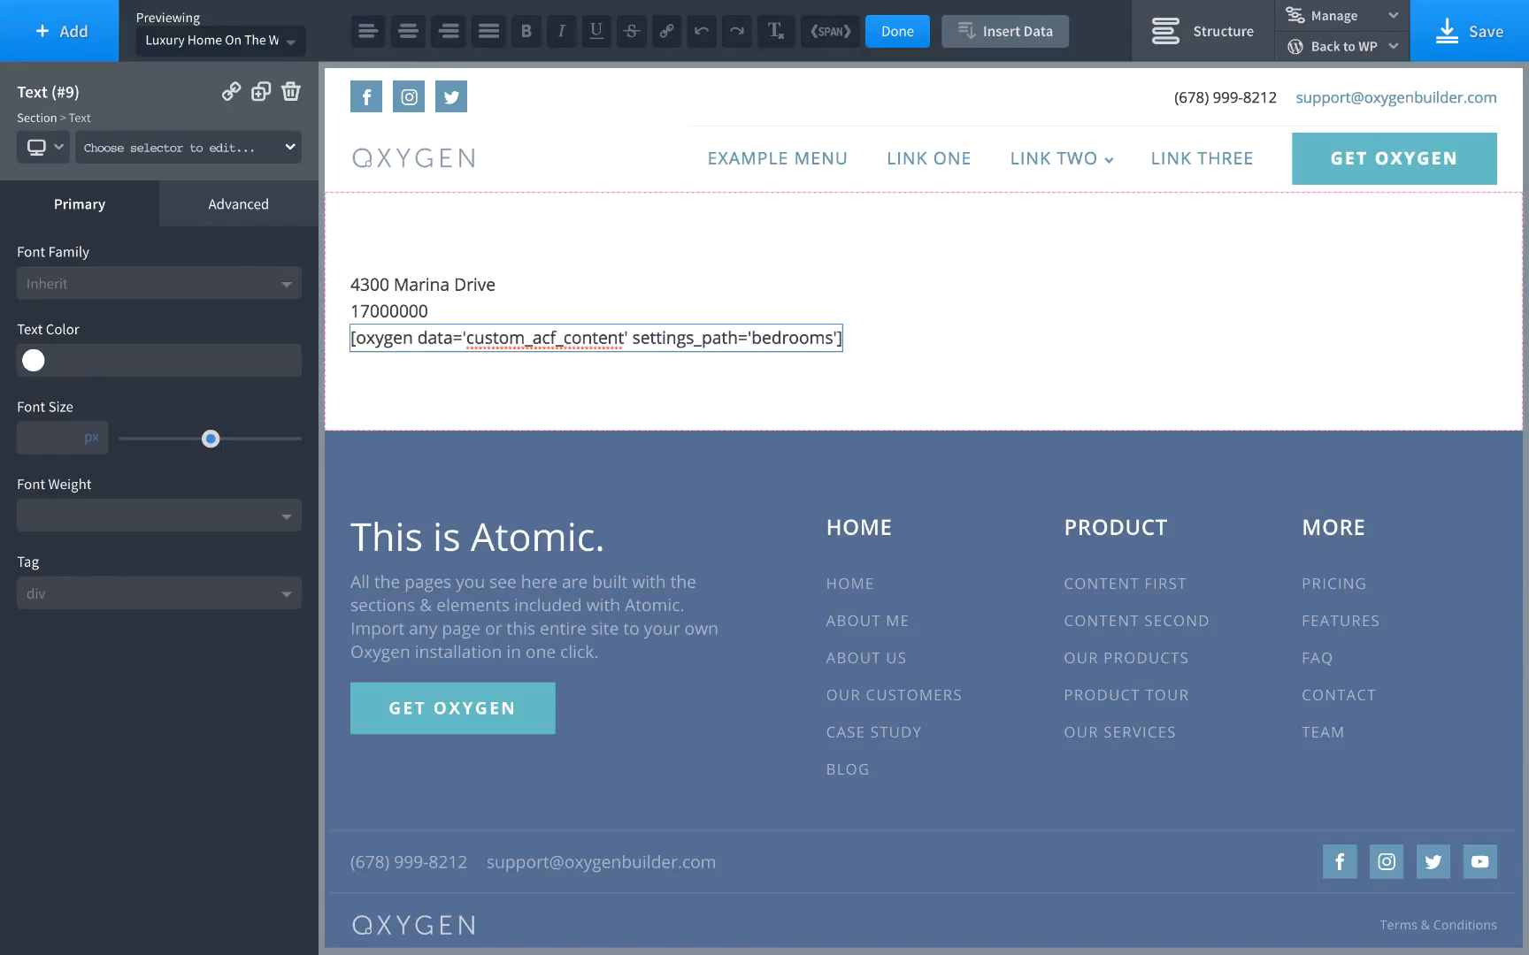
pyautogui.write('Bedrooms:')
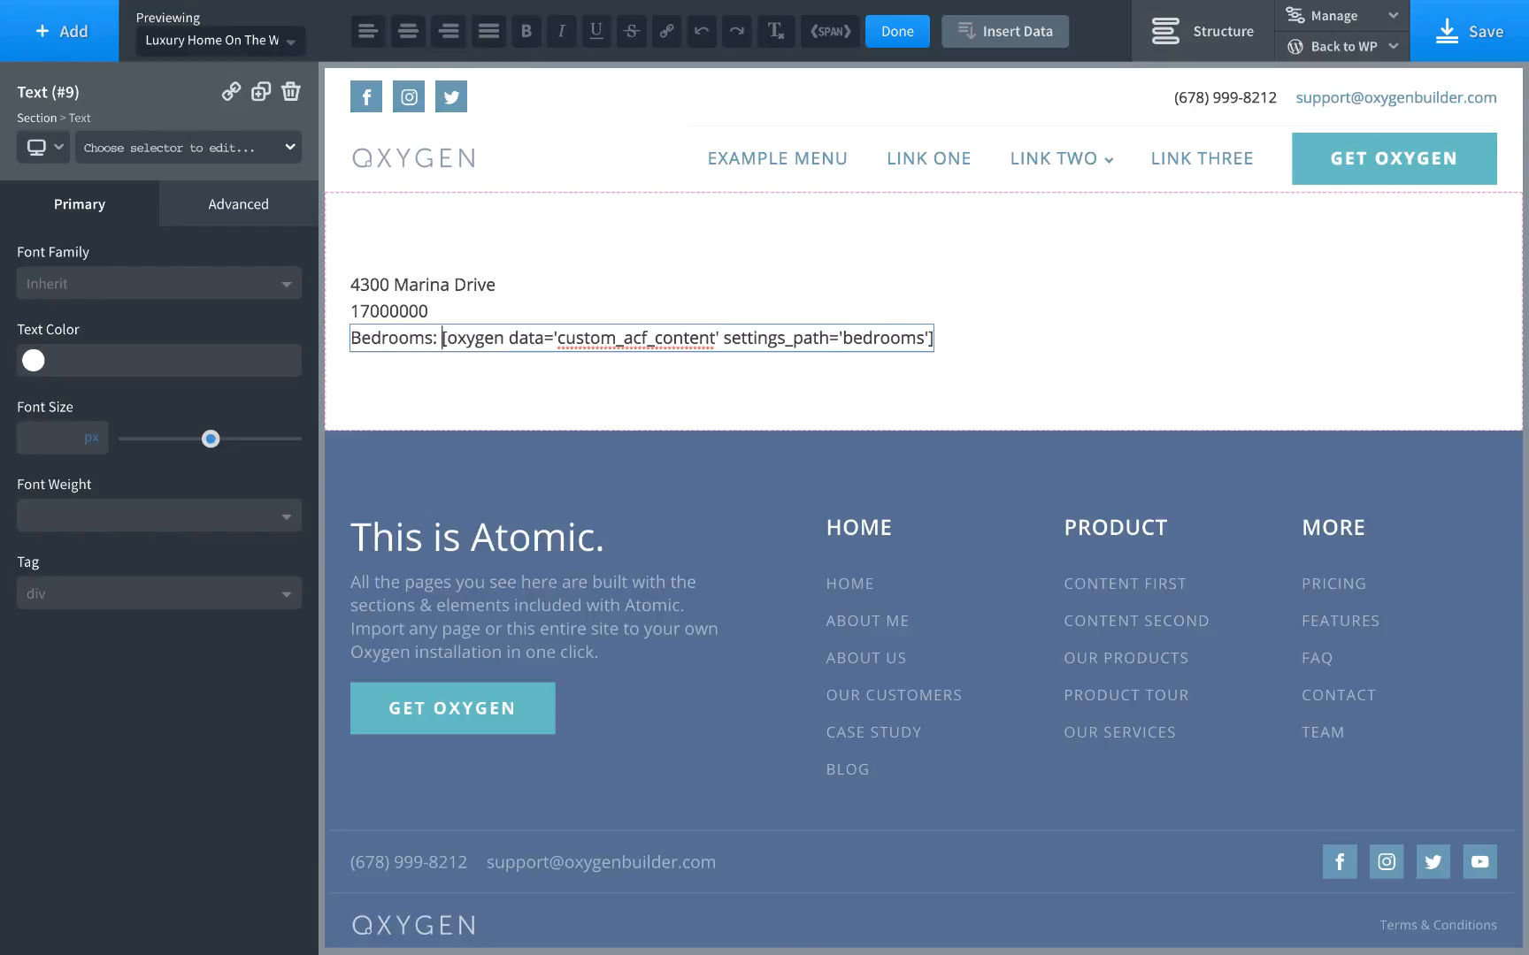
pyautogui.click(571, 389)
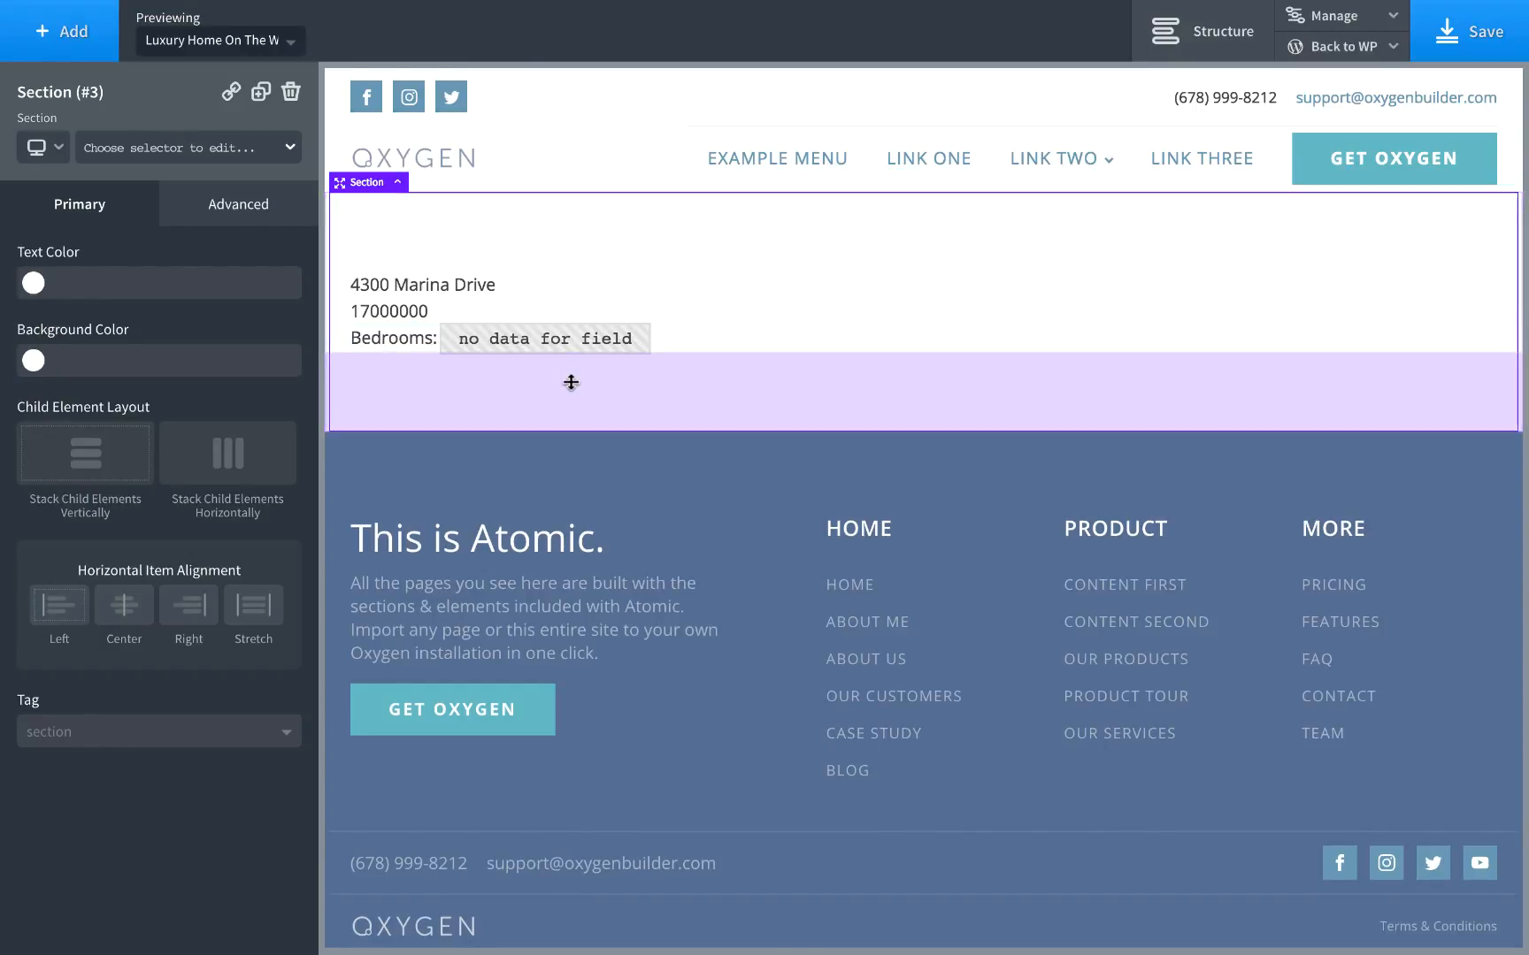
# Duplicate the bedrooms text element and replace the field code in the copy with the Bathrooms advanced custom field.
pyautogui.click(426, 343)
pyautogui.click(260, 91)
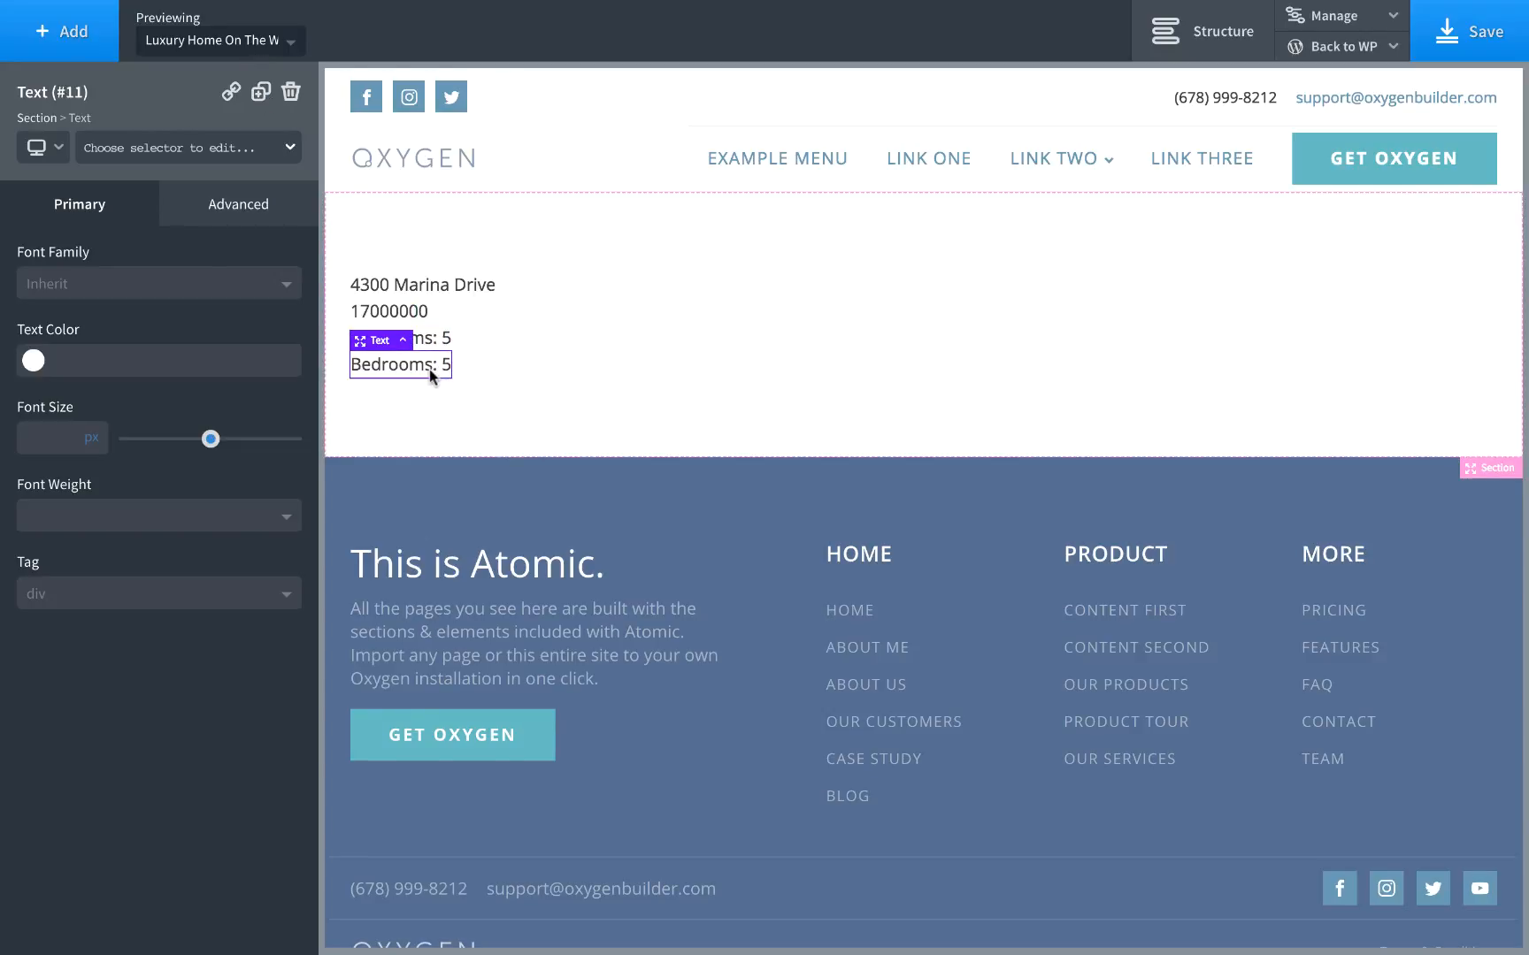
pyautogui.doubleClick(429, 369)
pyautogui.moveTo(444, 368); pyautogui.dragTo(933, 365)
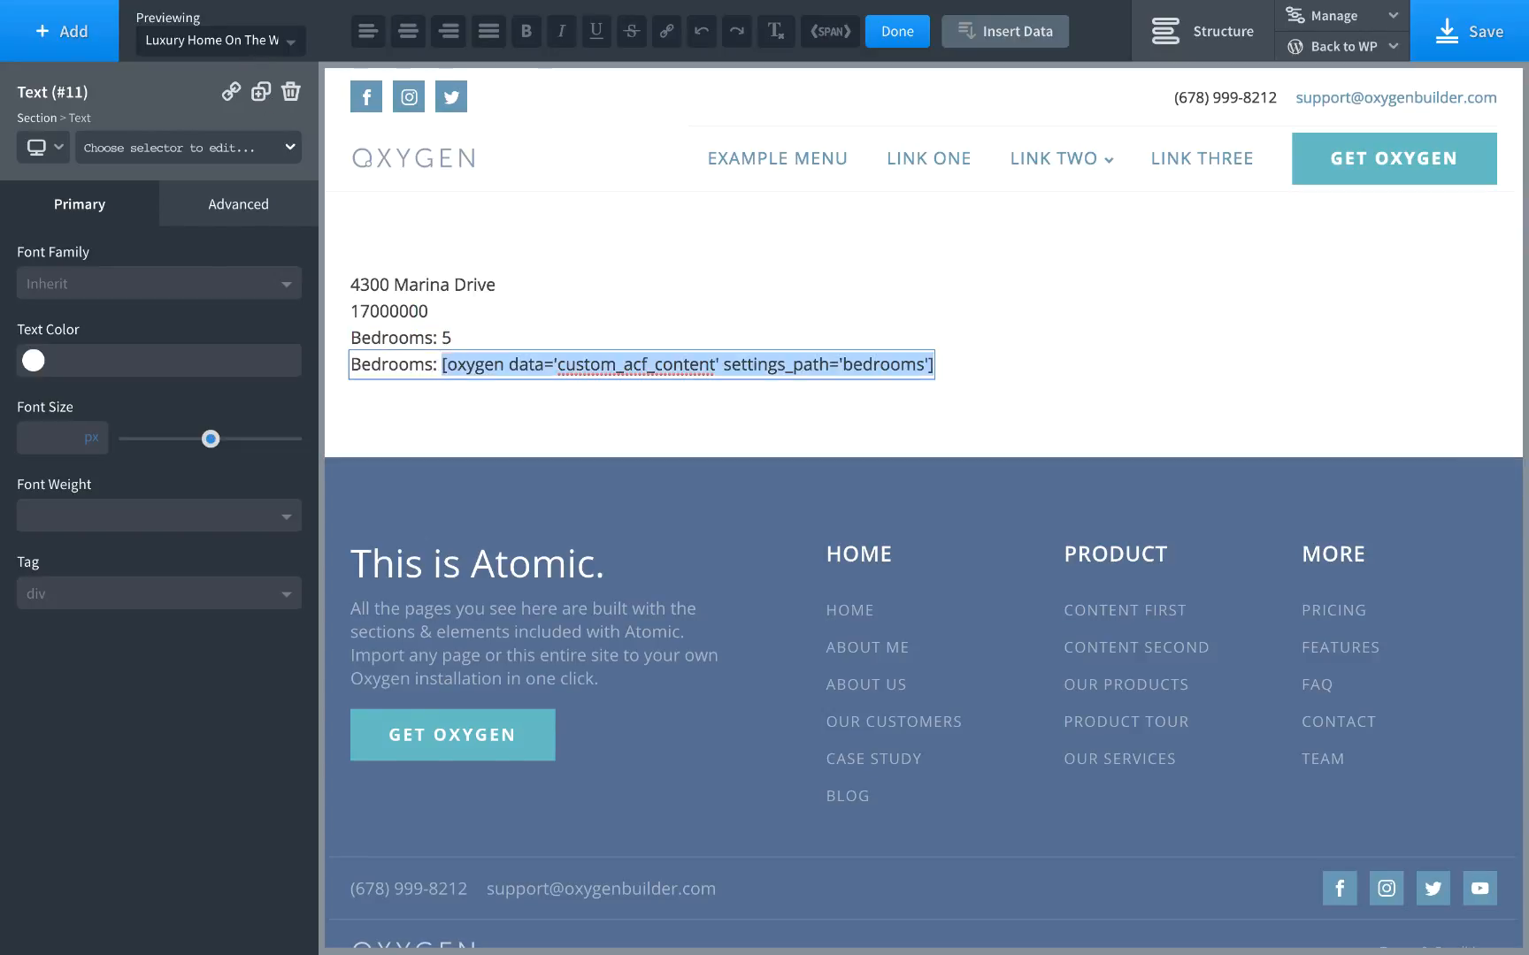
pyautogui.click(1009, 39)
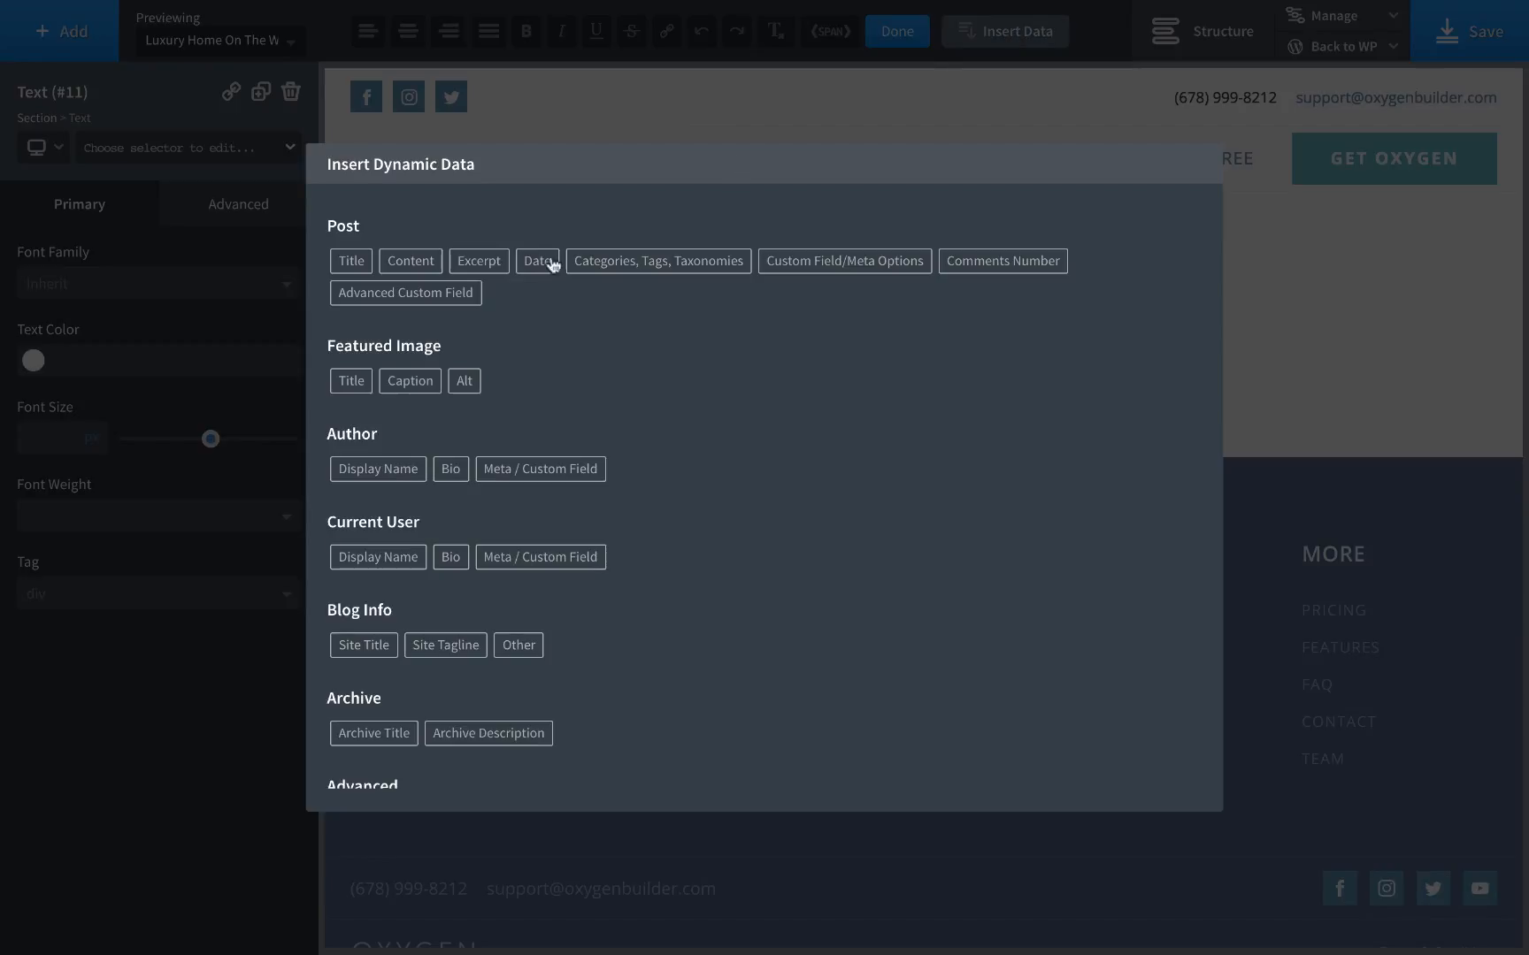
pyautogui.click(462, 296)
pyautogui.click(622, 280)
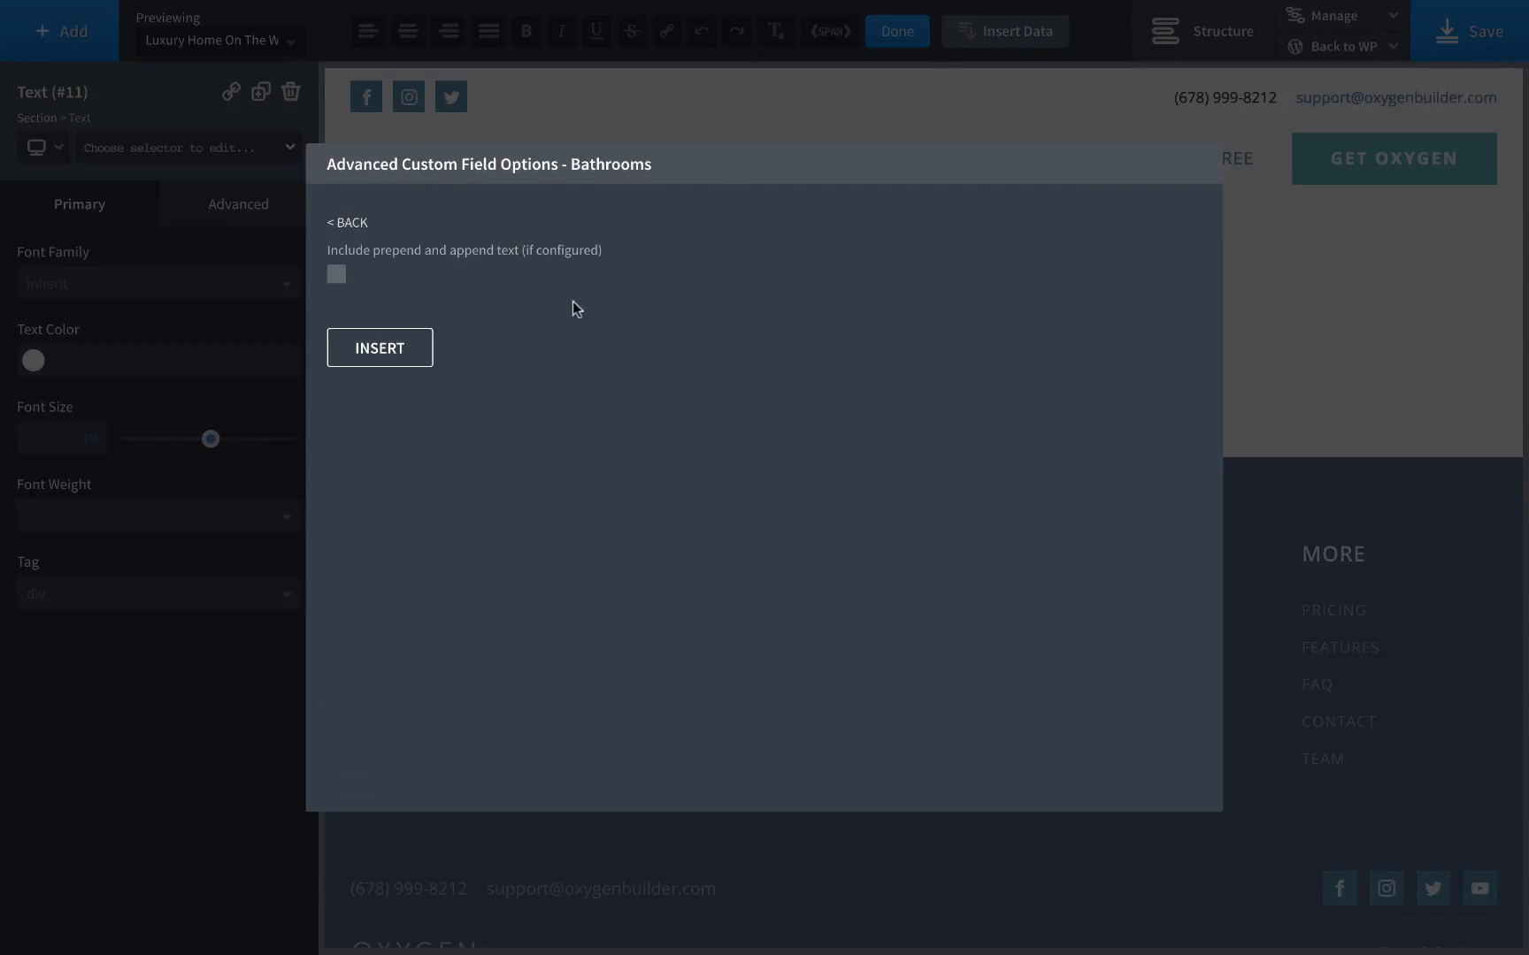
pyautogui.click(413, 344)
pyautogui.click(674, 306)
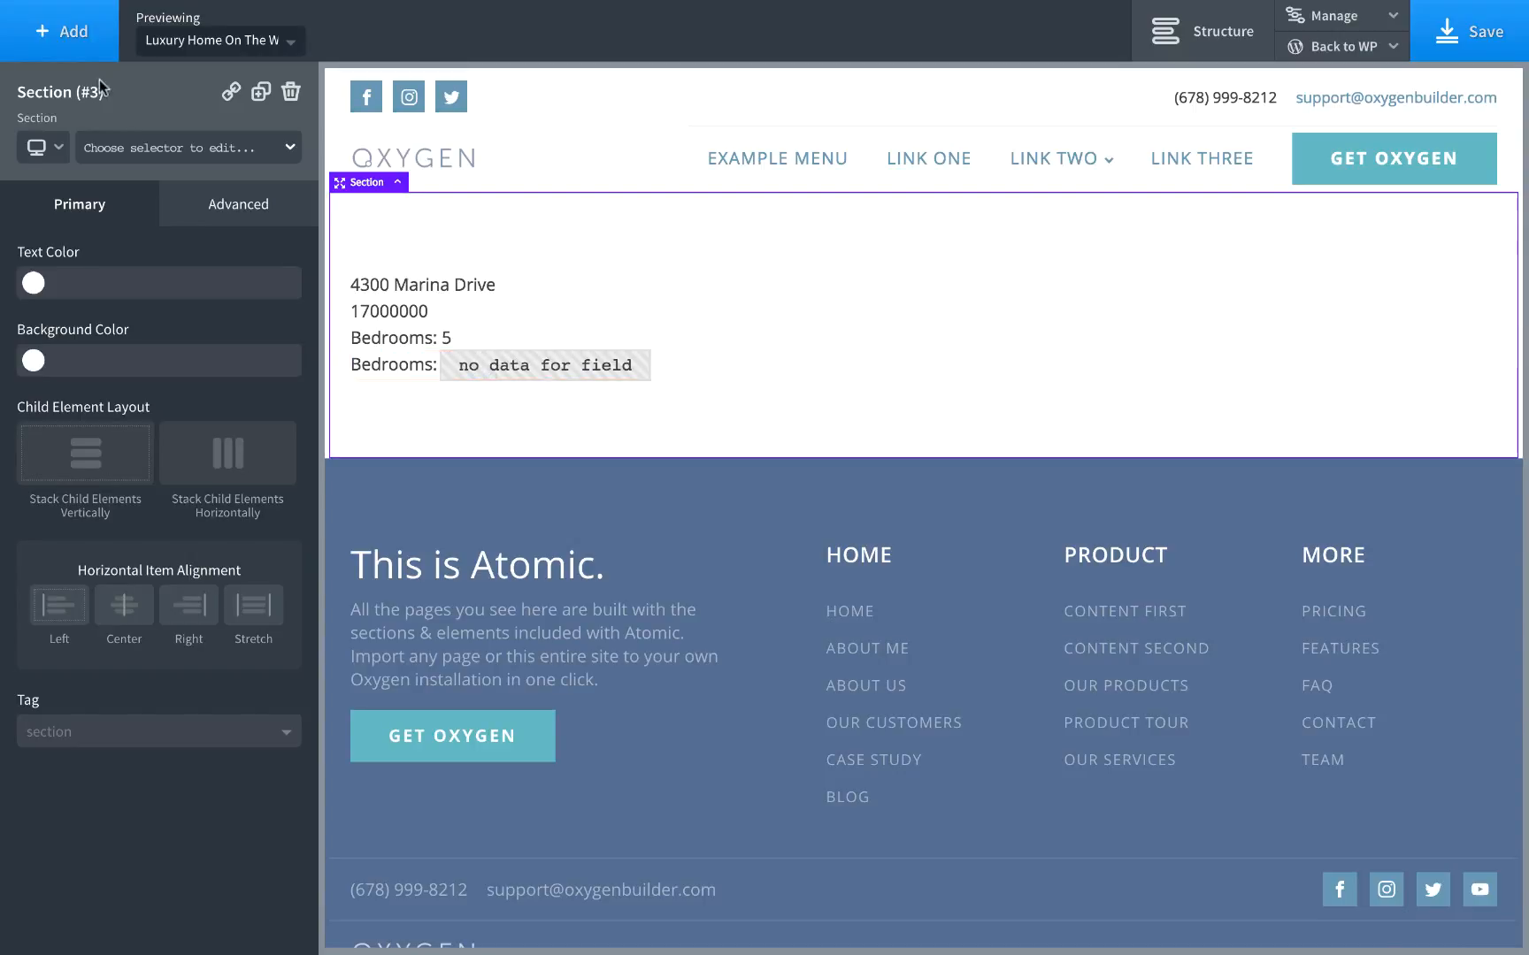
# Add another text element below the bathrooms line and fill it with the Square Feet advanced custom field.
pyautogui.click(55, 43)
pyautogui.click(248, 334)
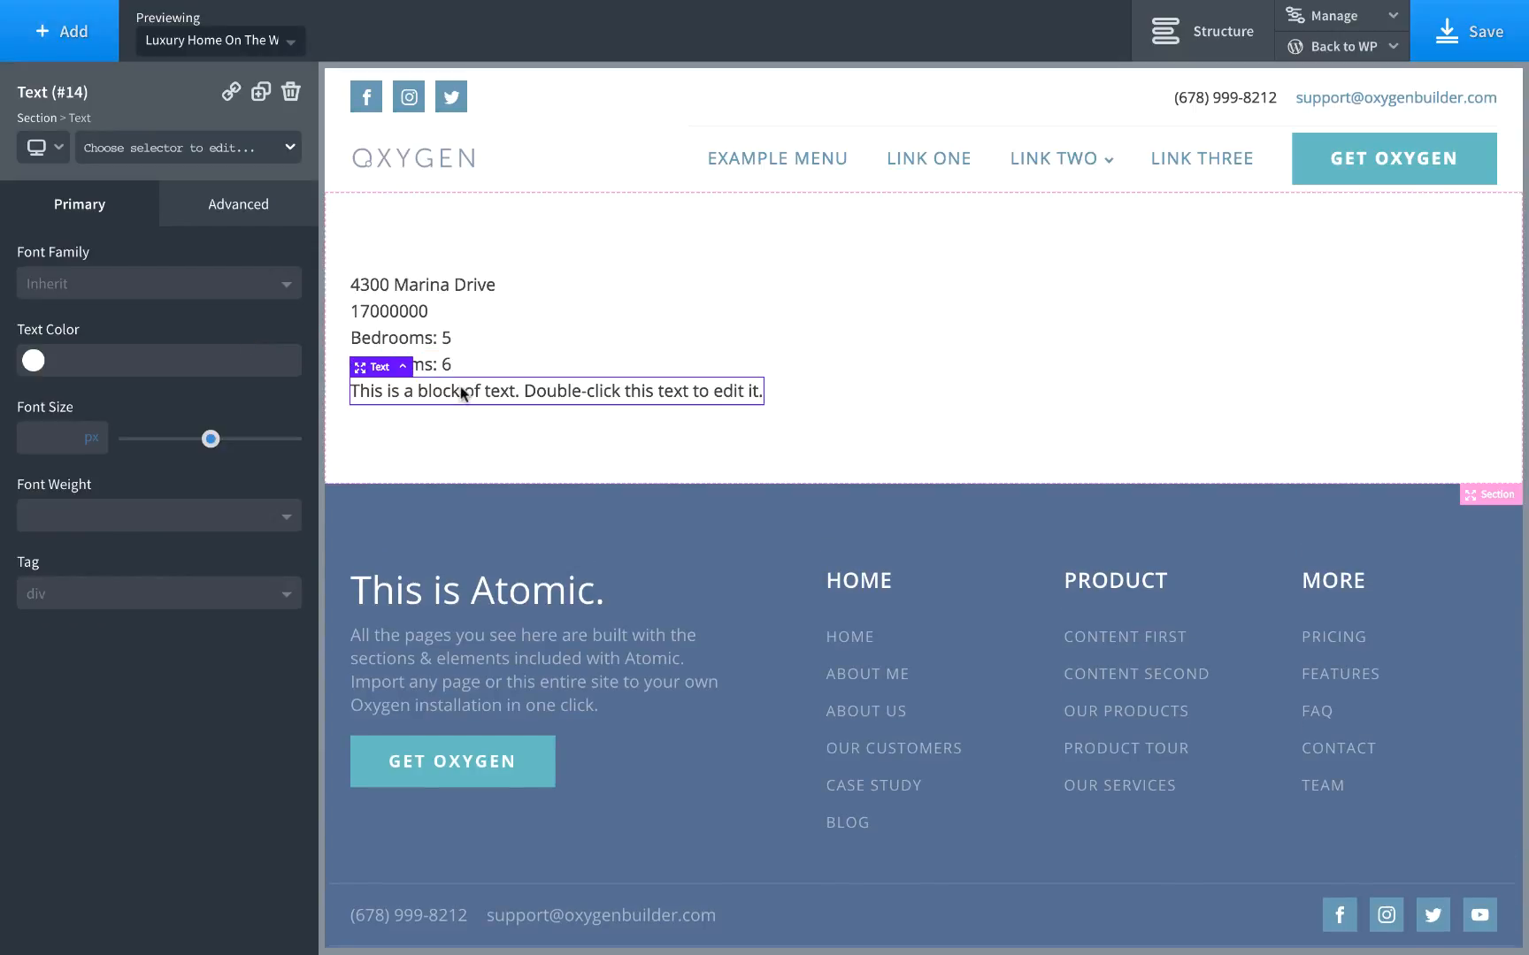
pyautogui.click(1002, 34)
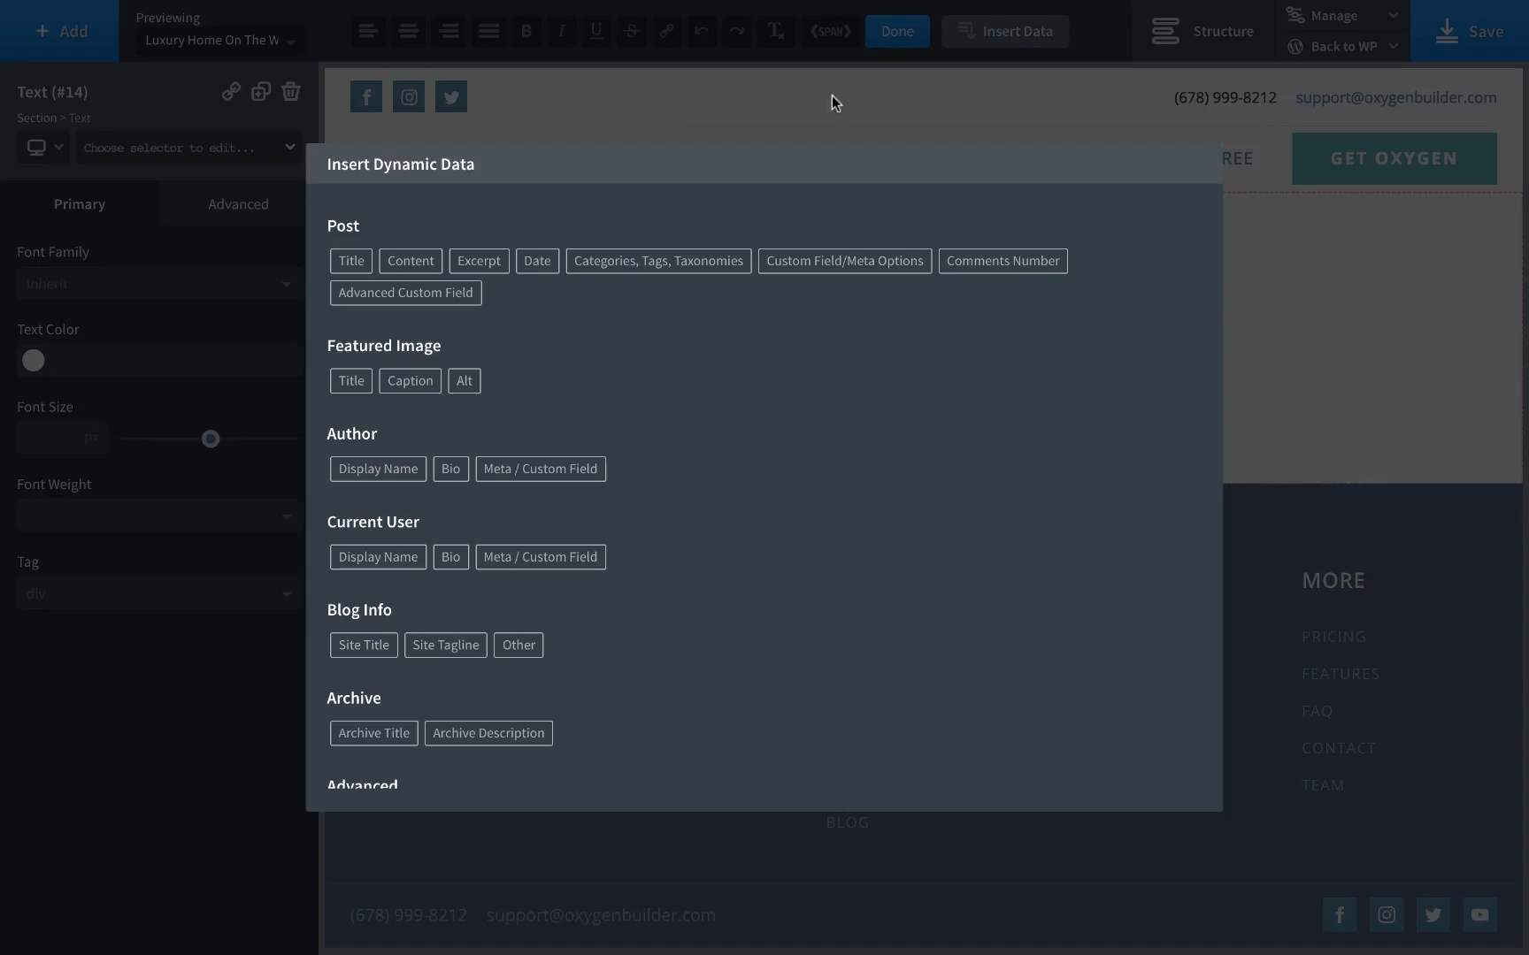
pyautogui.click(392, 295)
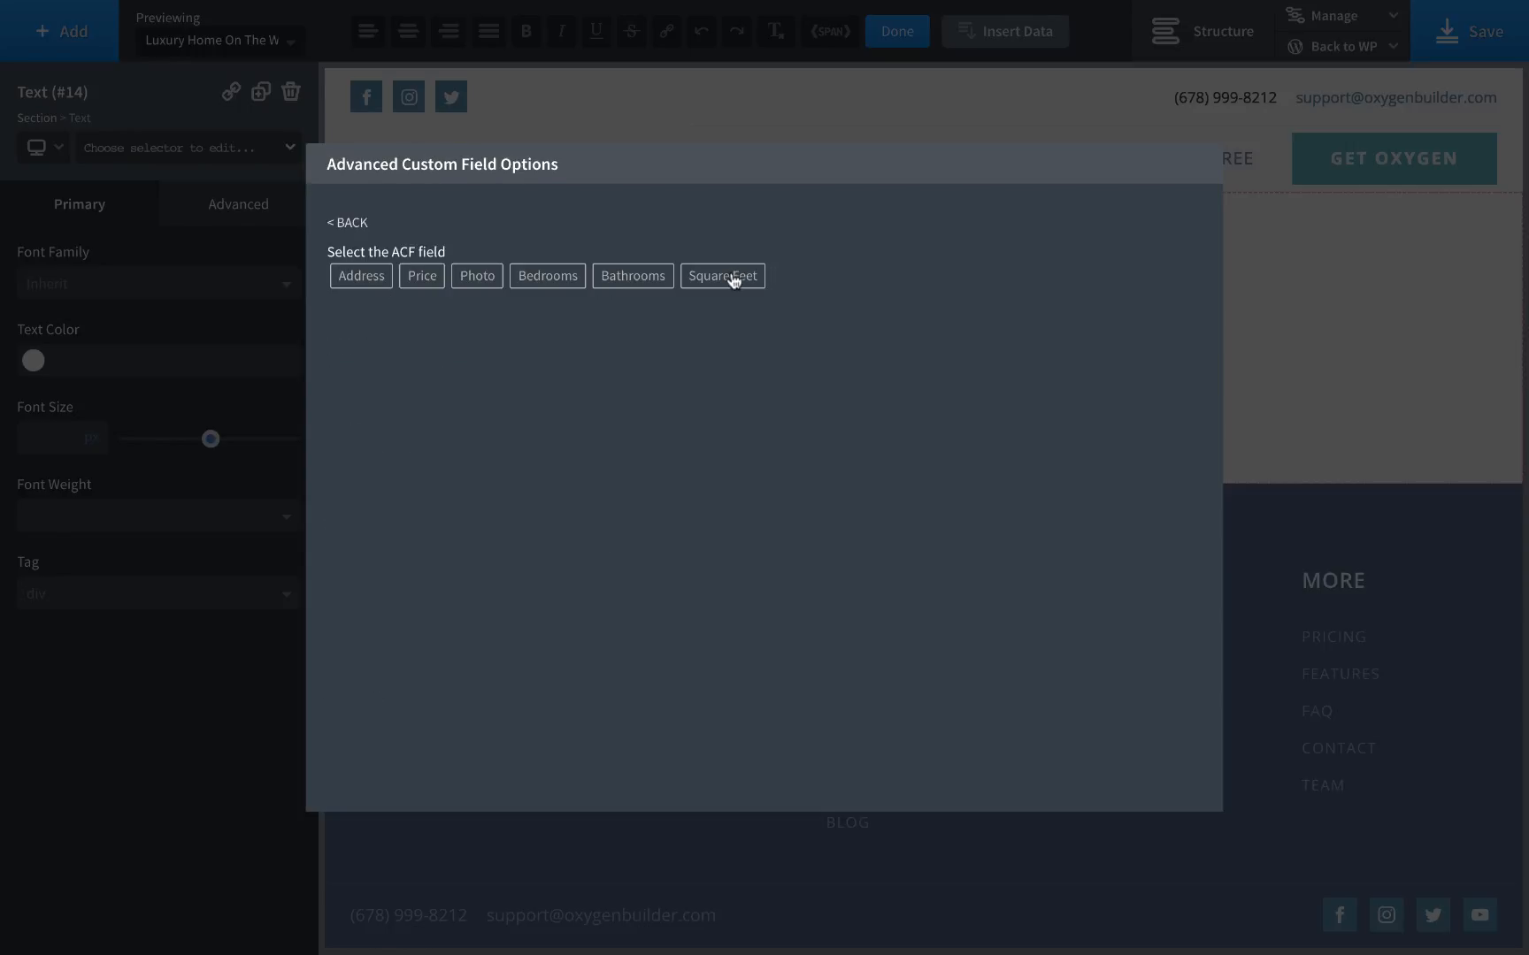
pyautogui.click(731, 277)
pyautogui.click(360, 354)
pyautogui.click(1072, 316)
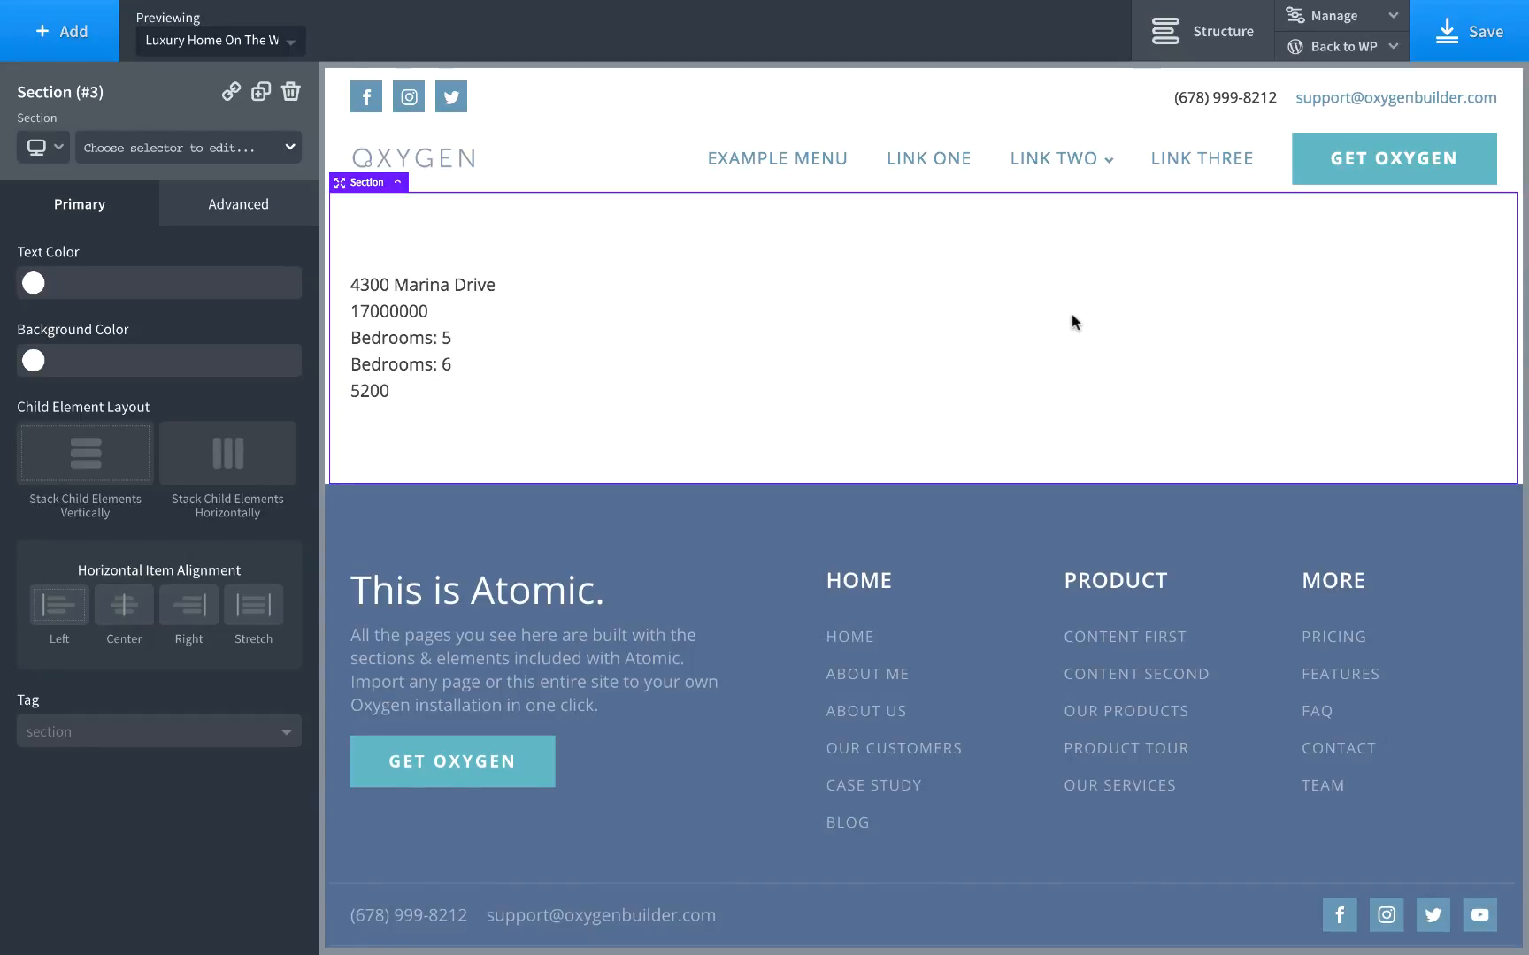
# Add a new section below the property texts and place a 50 50 columns layout in it.
pyautogui.click(84, 53)
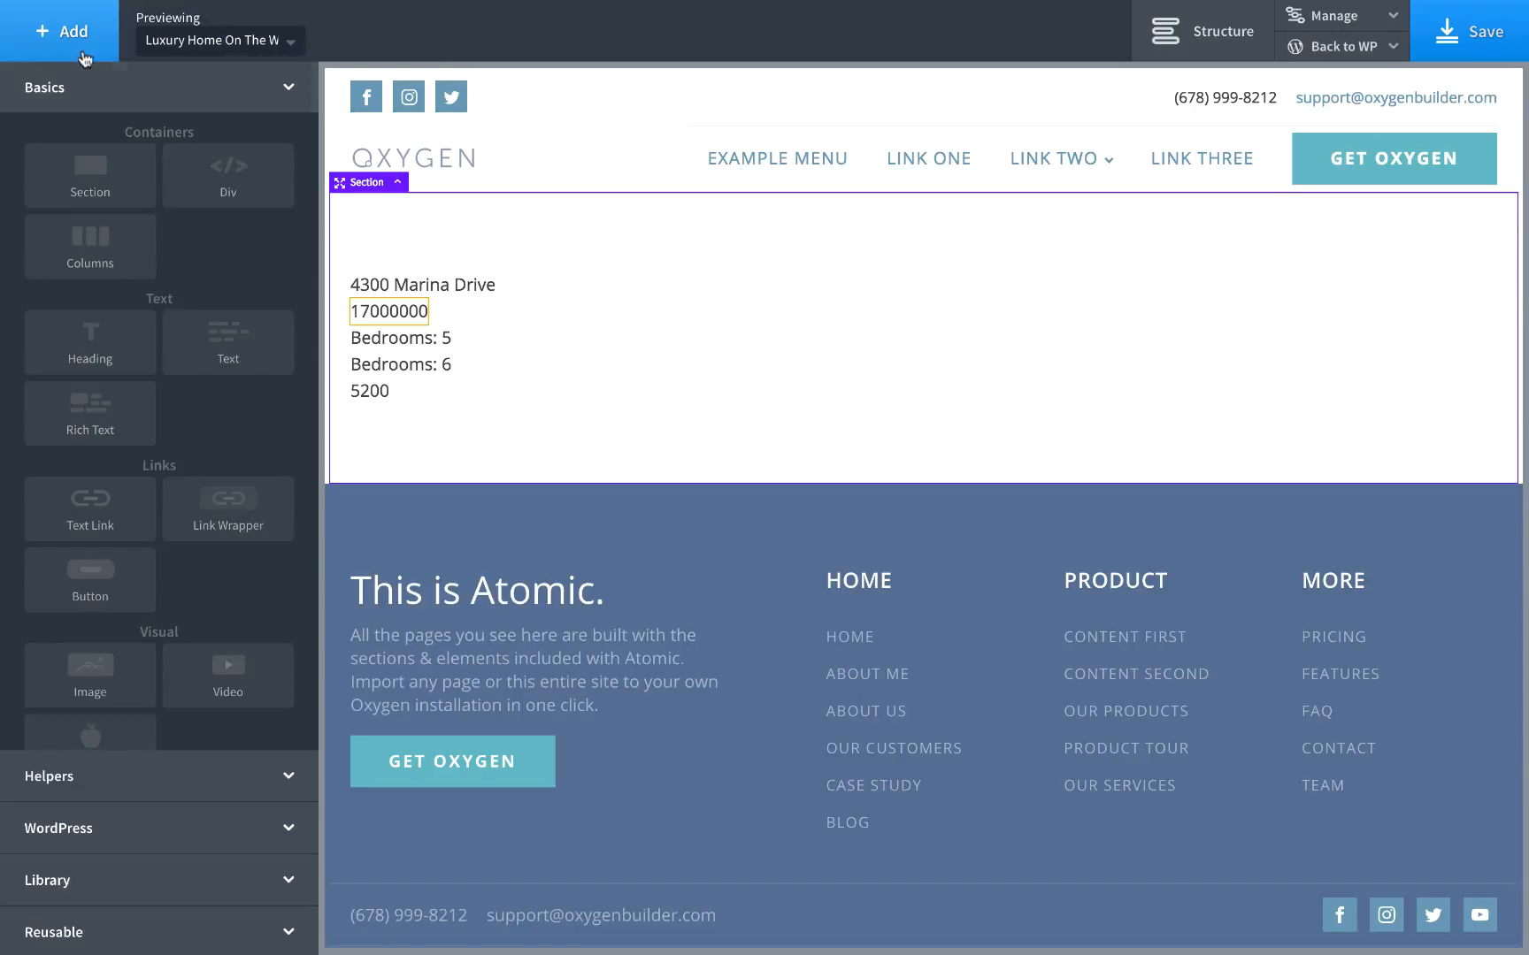
pyautogui.click(72, 172)
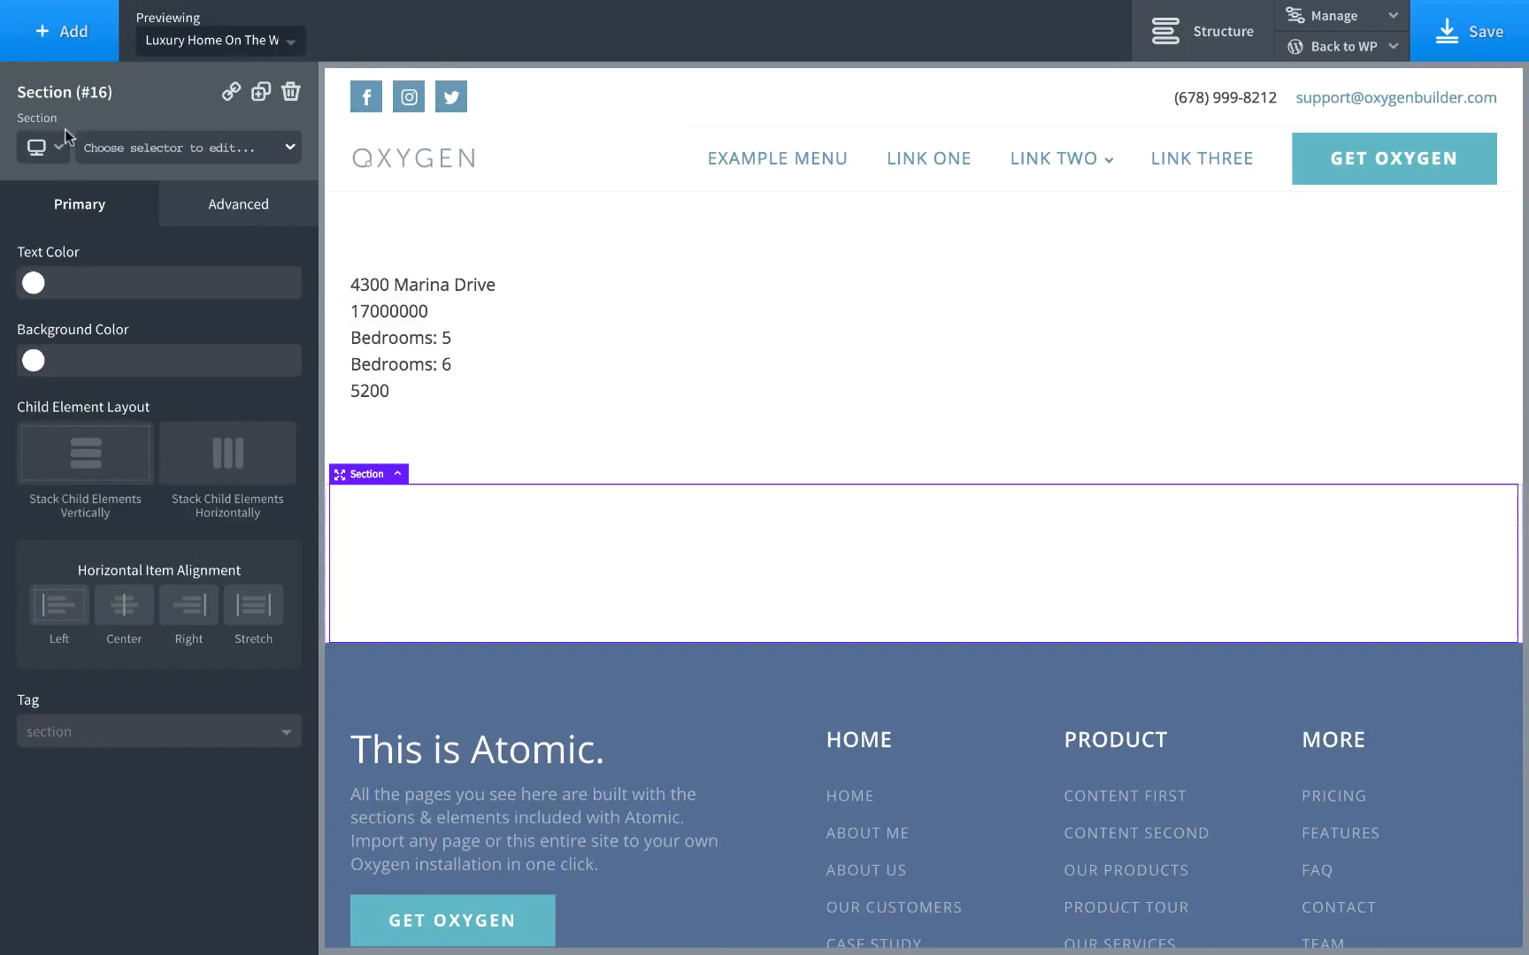
pyautogui.click(60, 34)
pyautogui.click(89, 263)
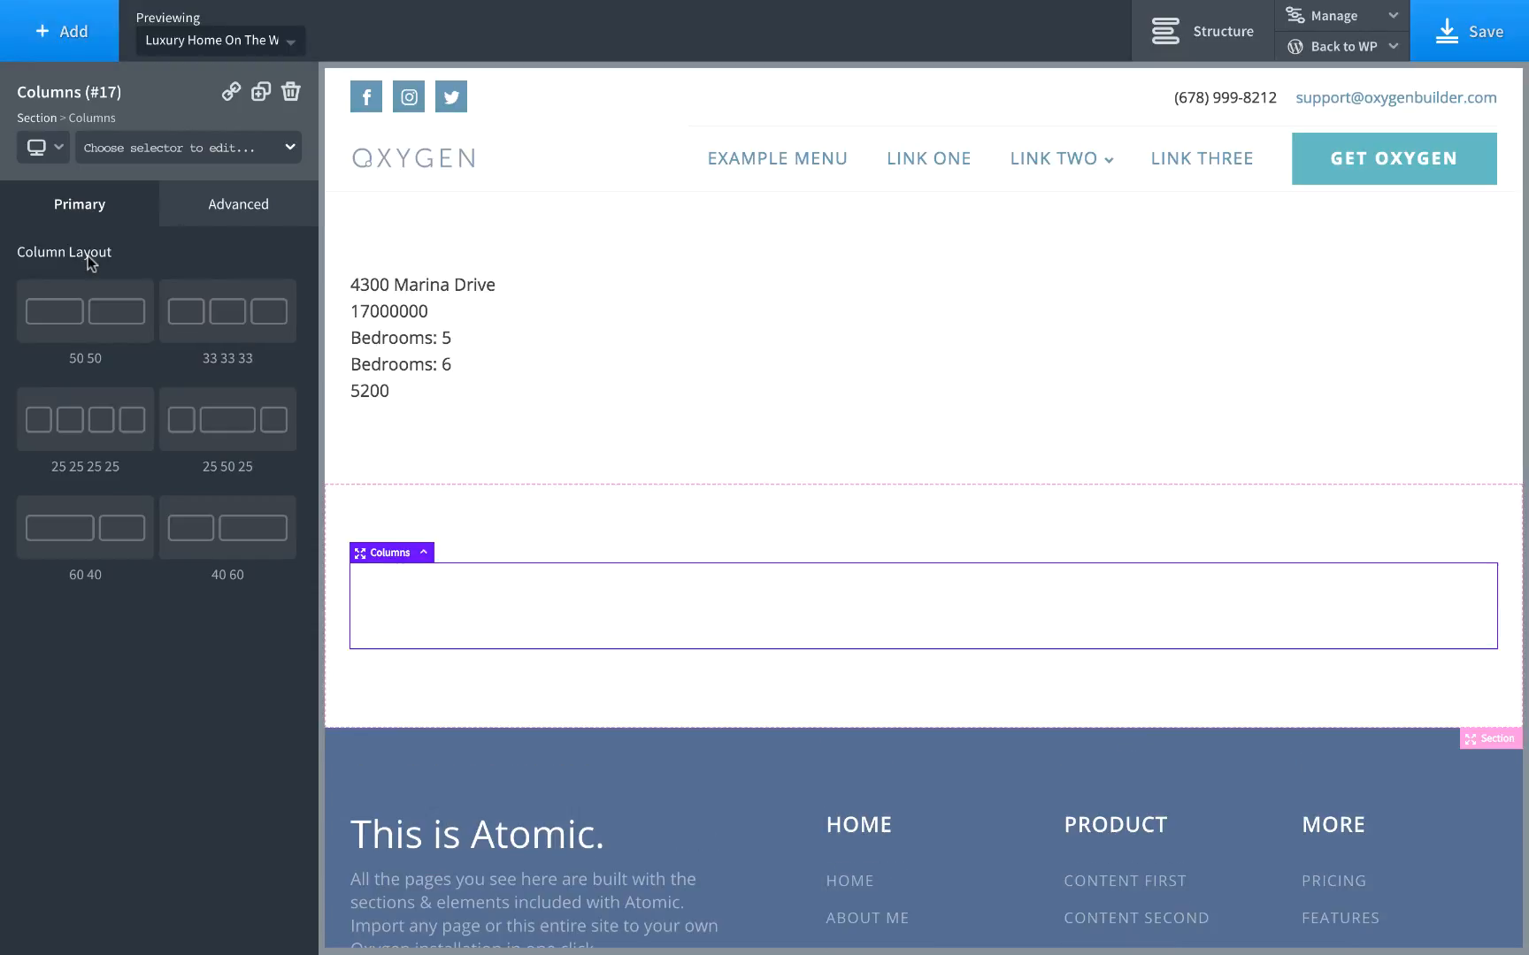
pyautogui.click(98, 312)
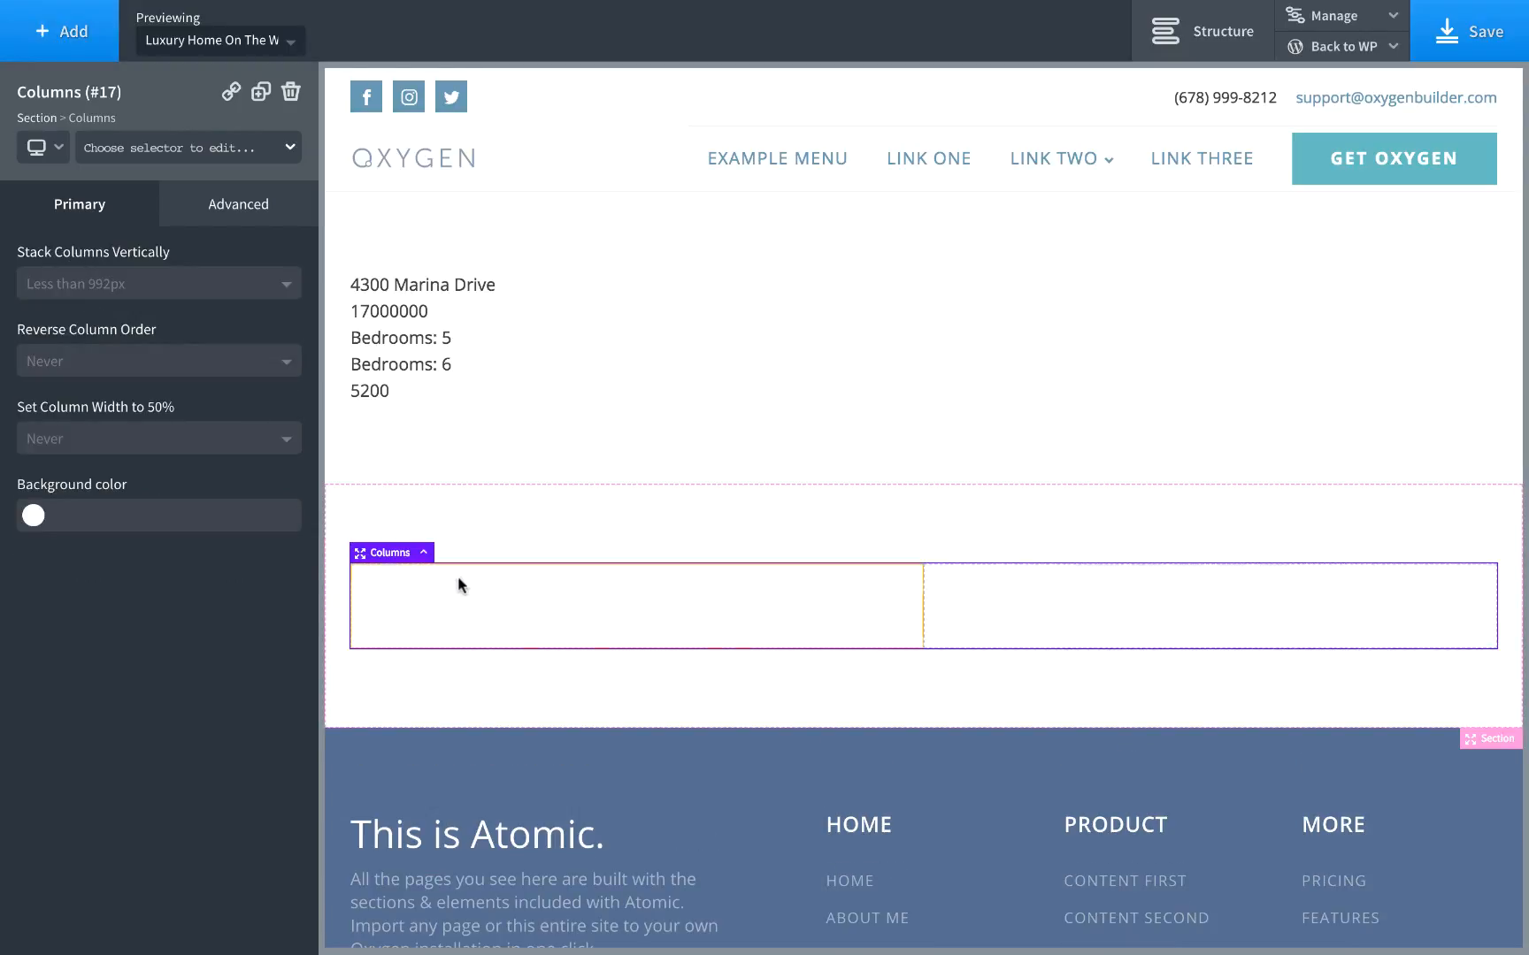
# Add an image element inside the first column of the new section.
pyautogui.click(452, 603)
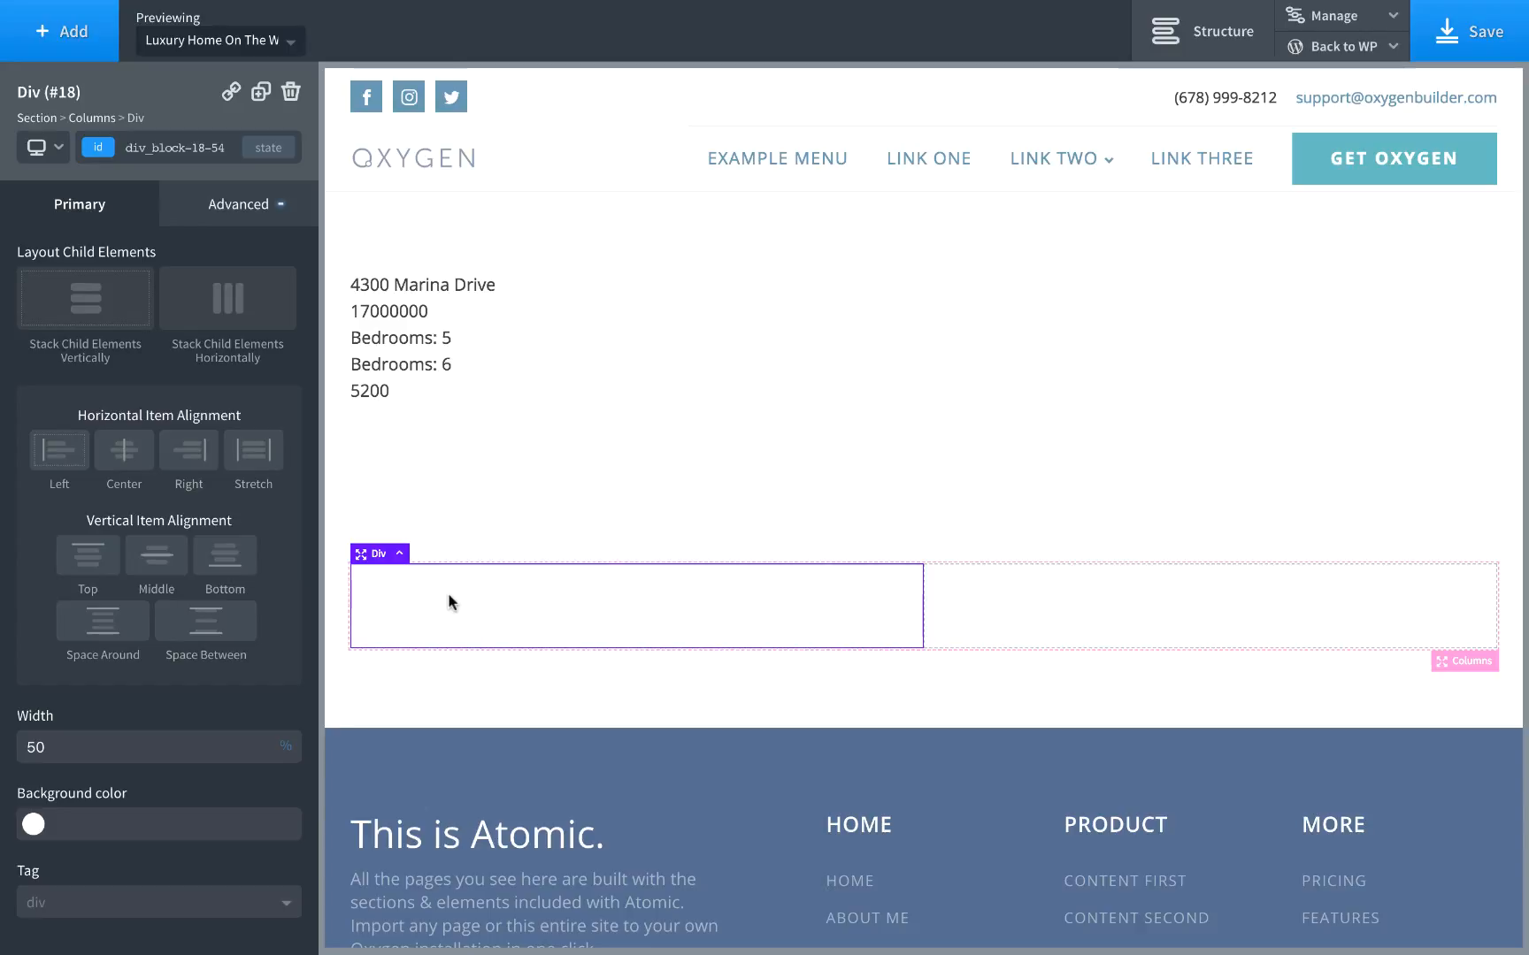
pyautogui.click(28, 44)
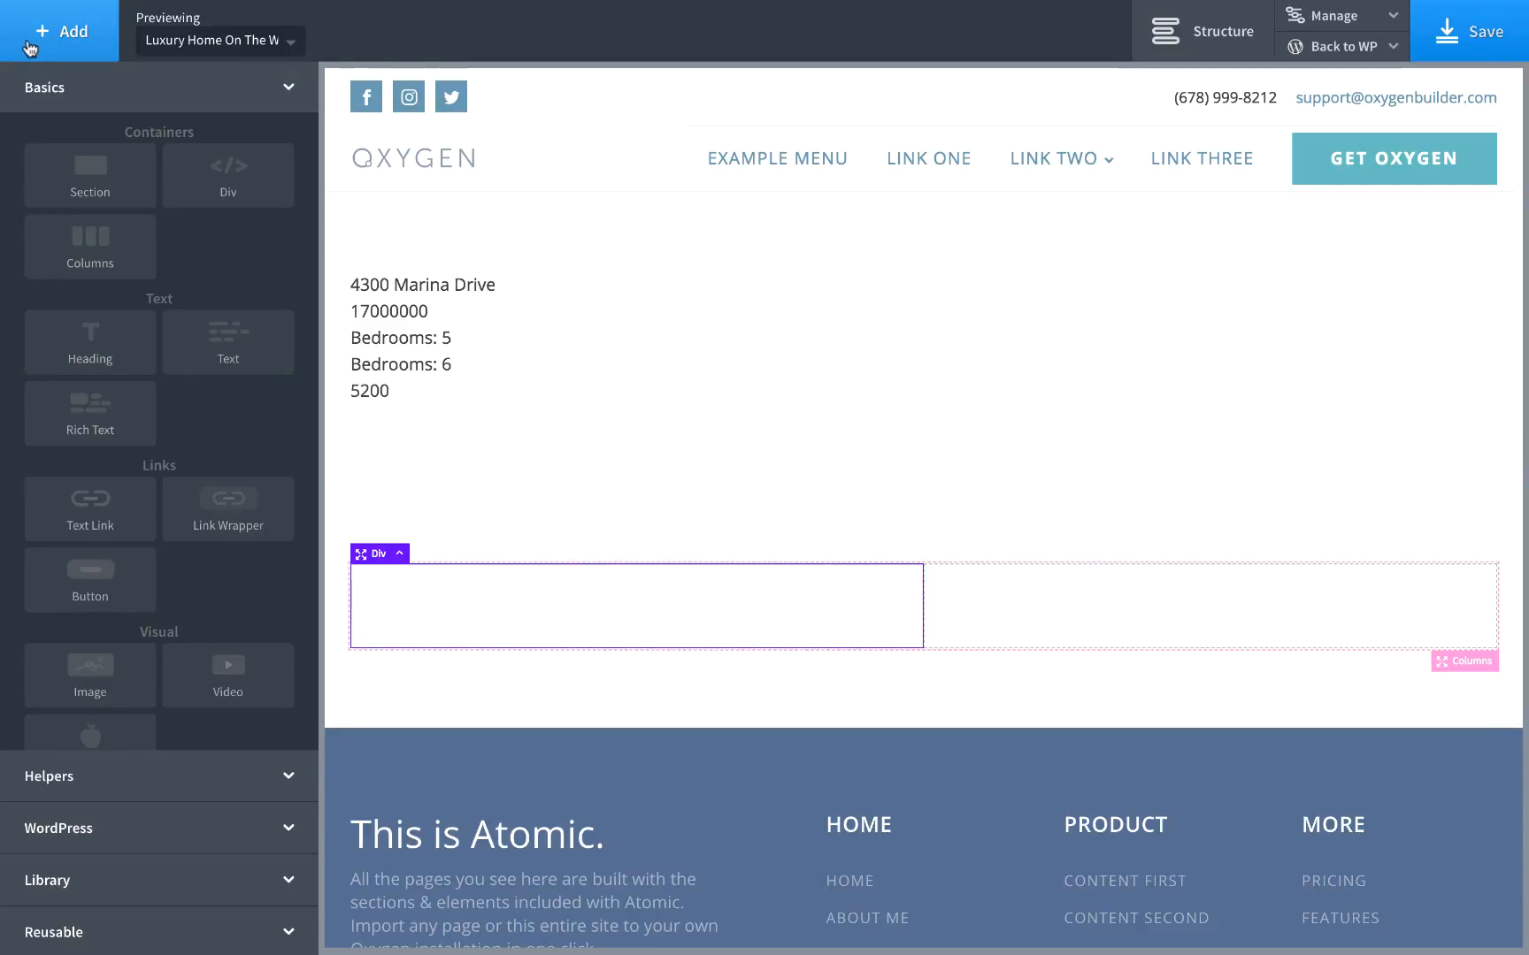
pyautogui.scroll(-1, 88, 469)
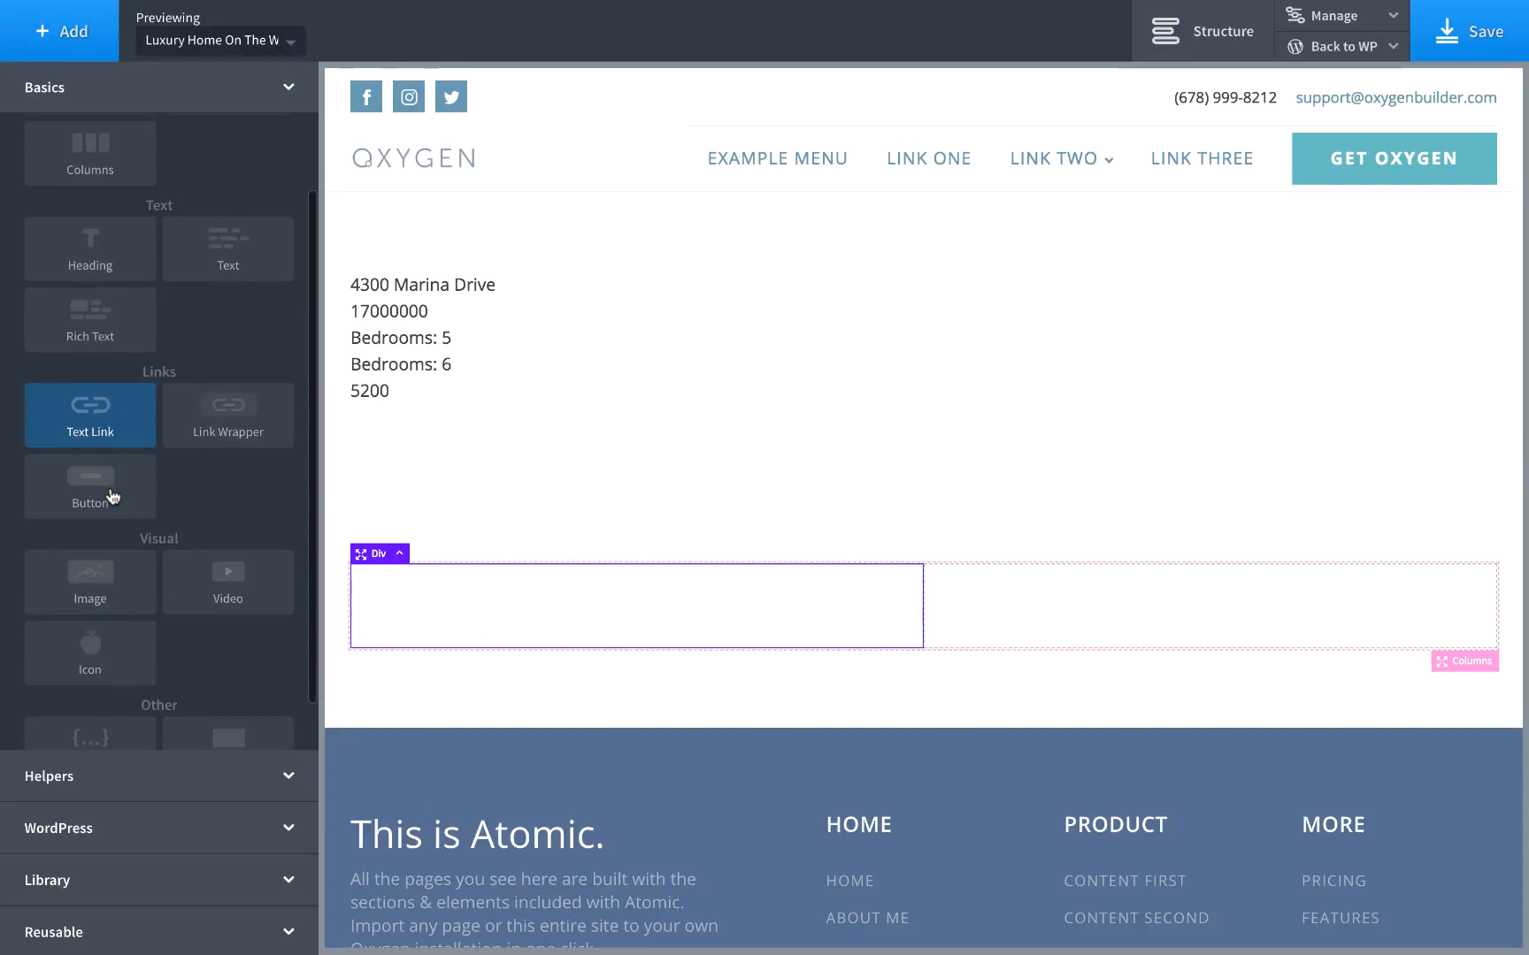
pyautogui.click(90, 591)
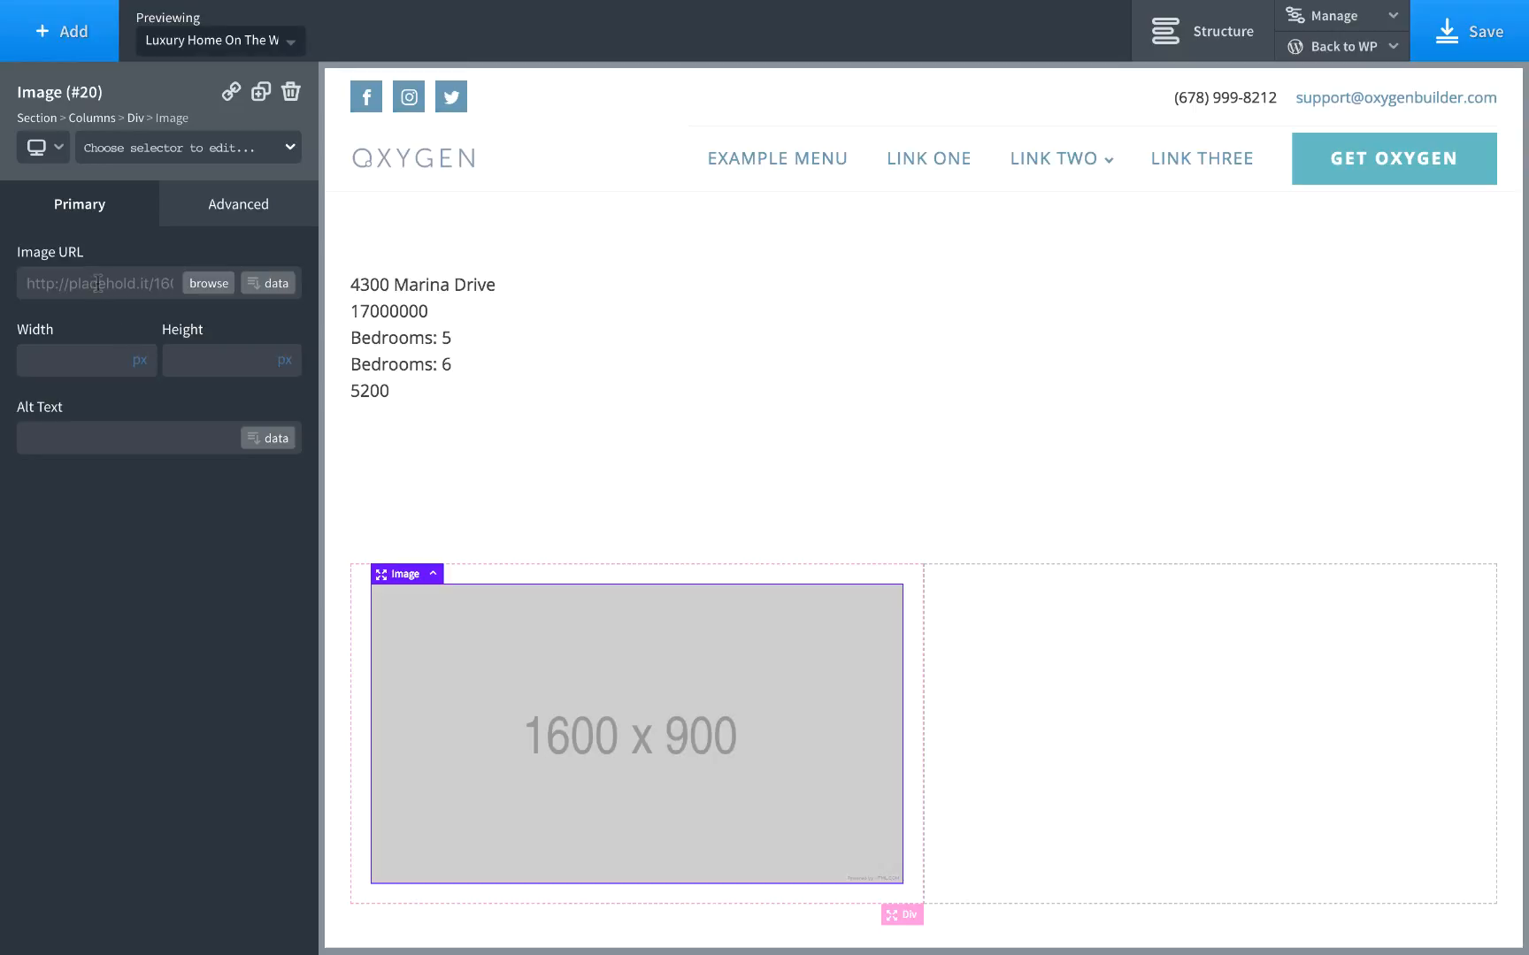
# Set the image's source to the Photo advanced custom field at Medium Large size and check the resulting picture.
pyautogui.click(271, 286)
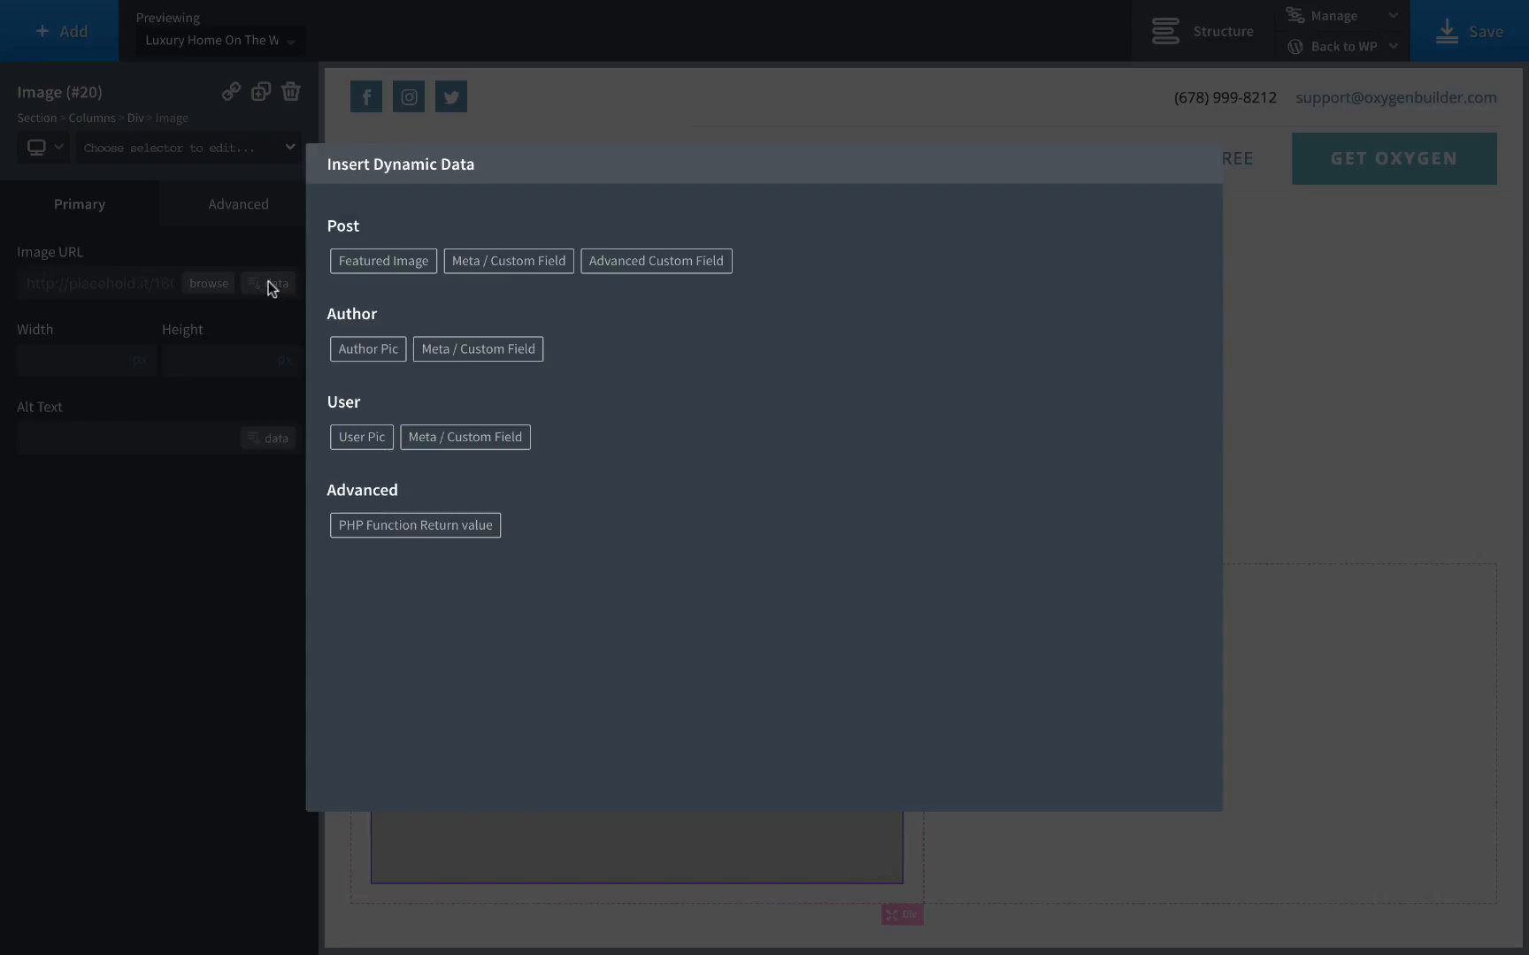
pyautogui.click(632, 267)
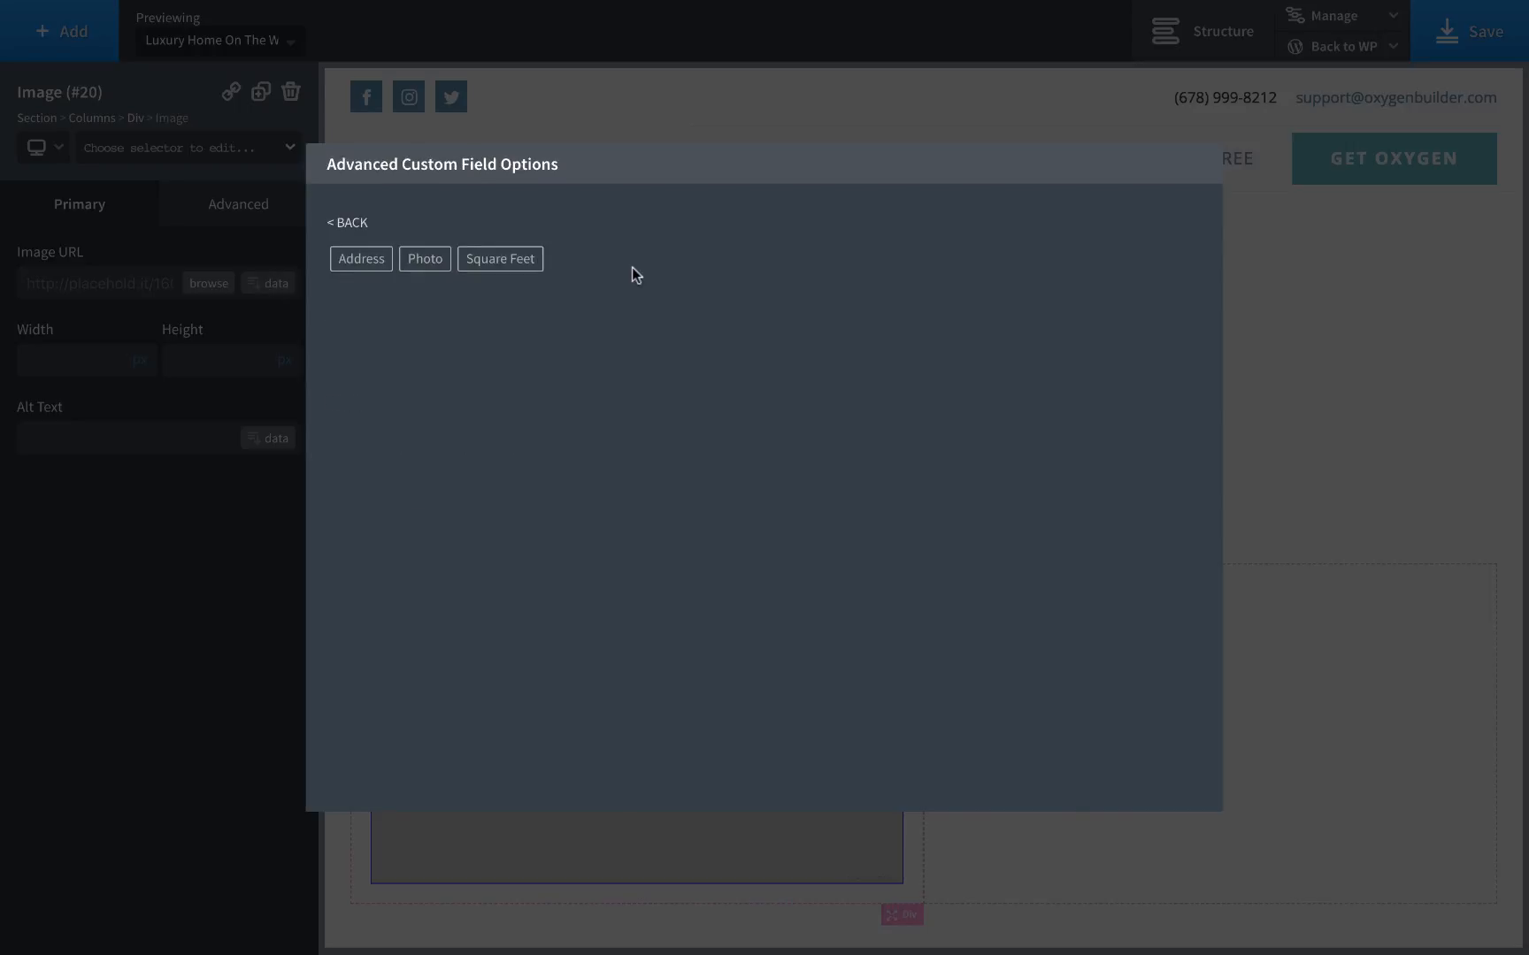
pyautogui.click(412, 264)
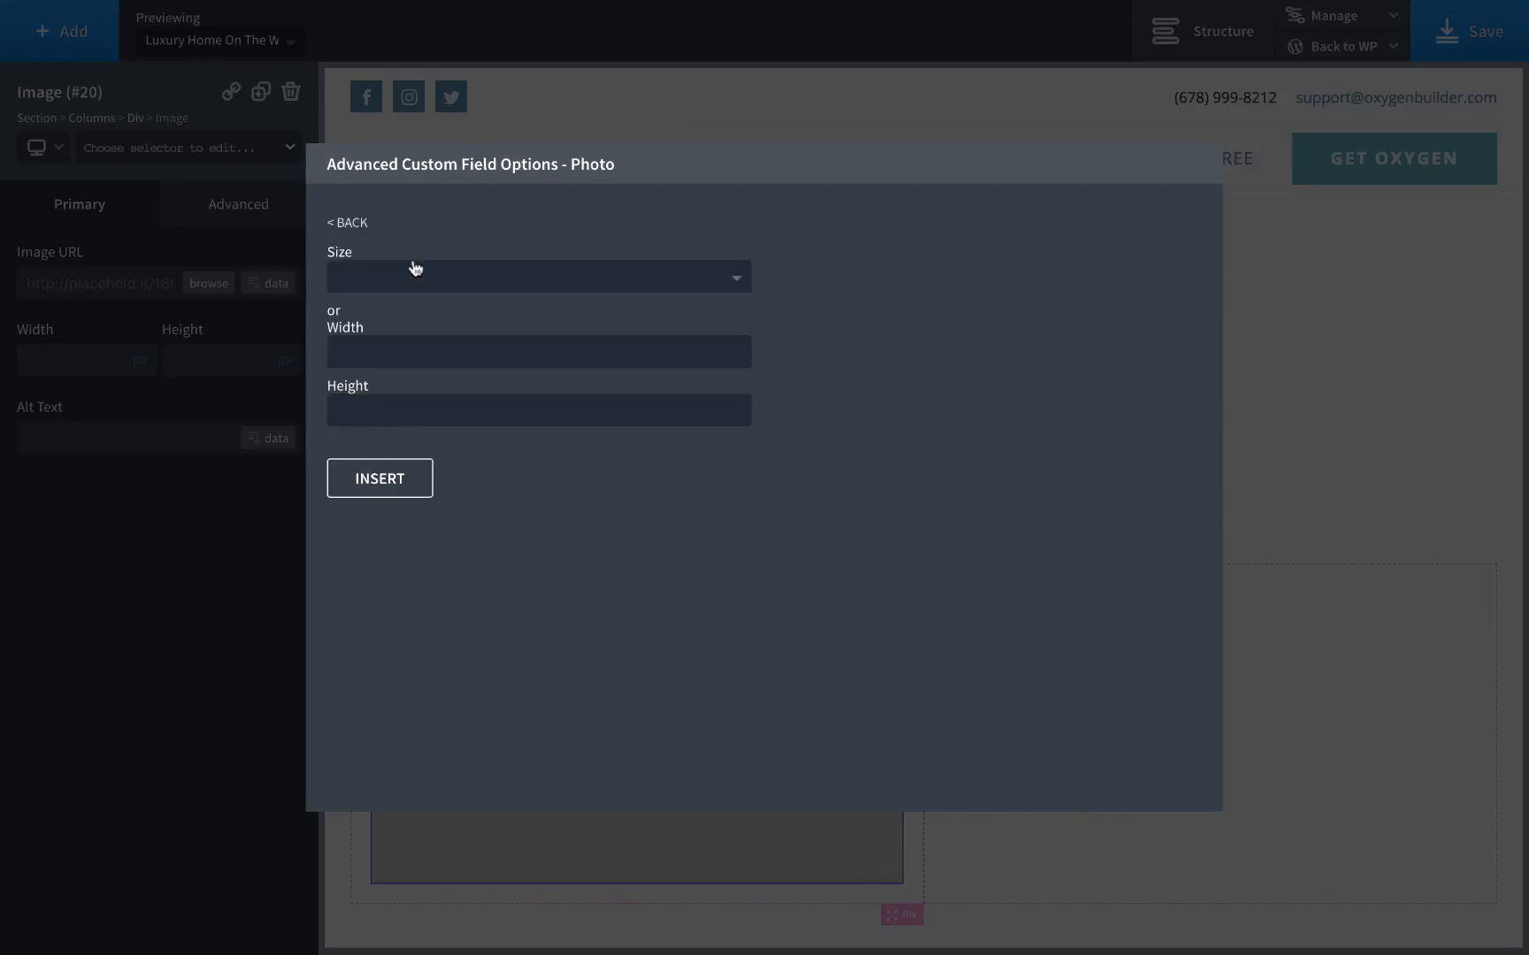
pyautogui.click(425, 277)
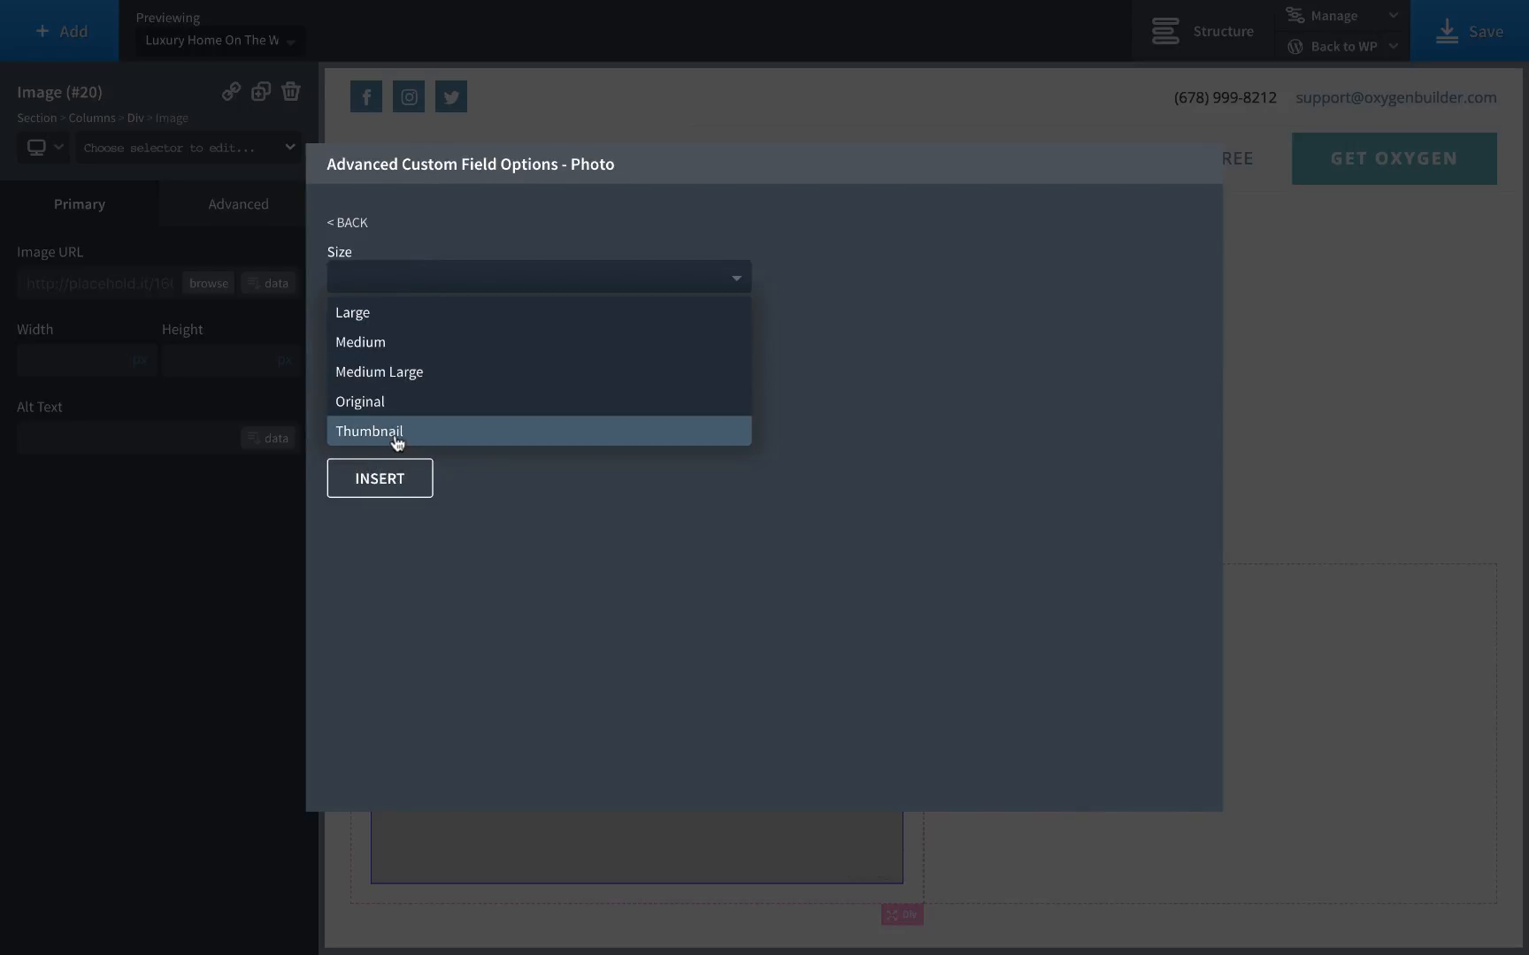
pyautogui.click(423, 372)
pyautogui.click(382, 465)
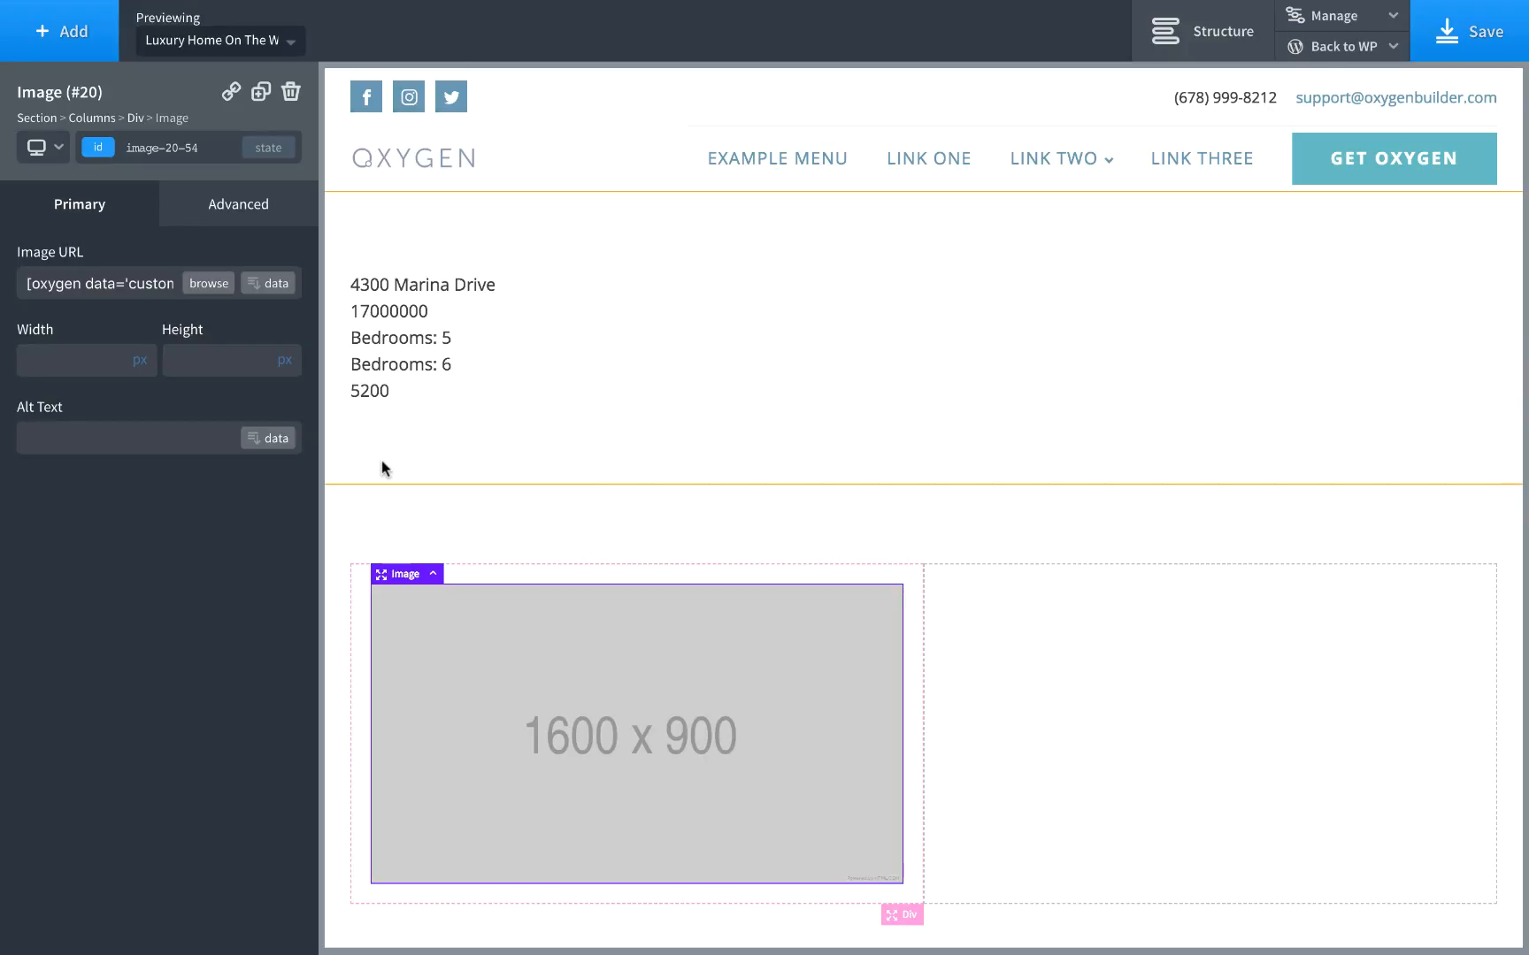
pyautogui.scroll(-2, 594, 716)
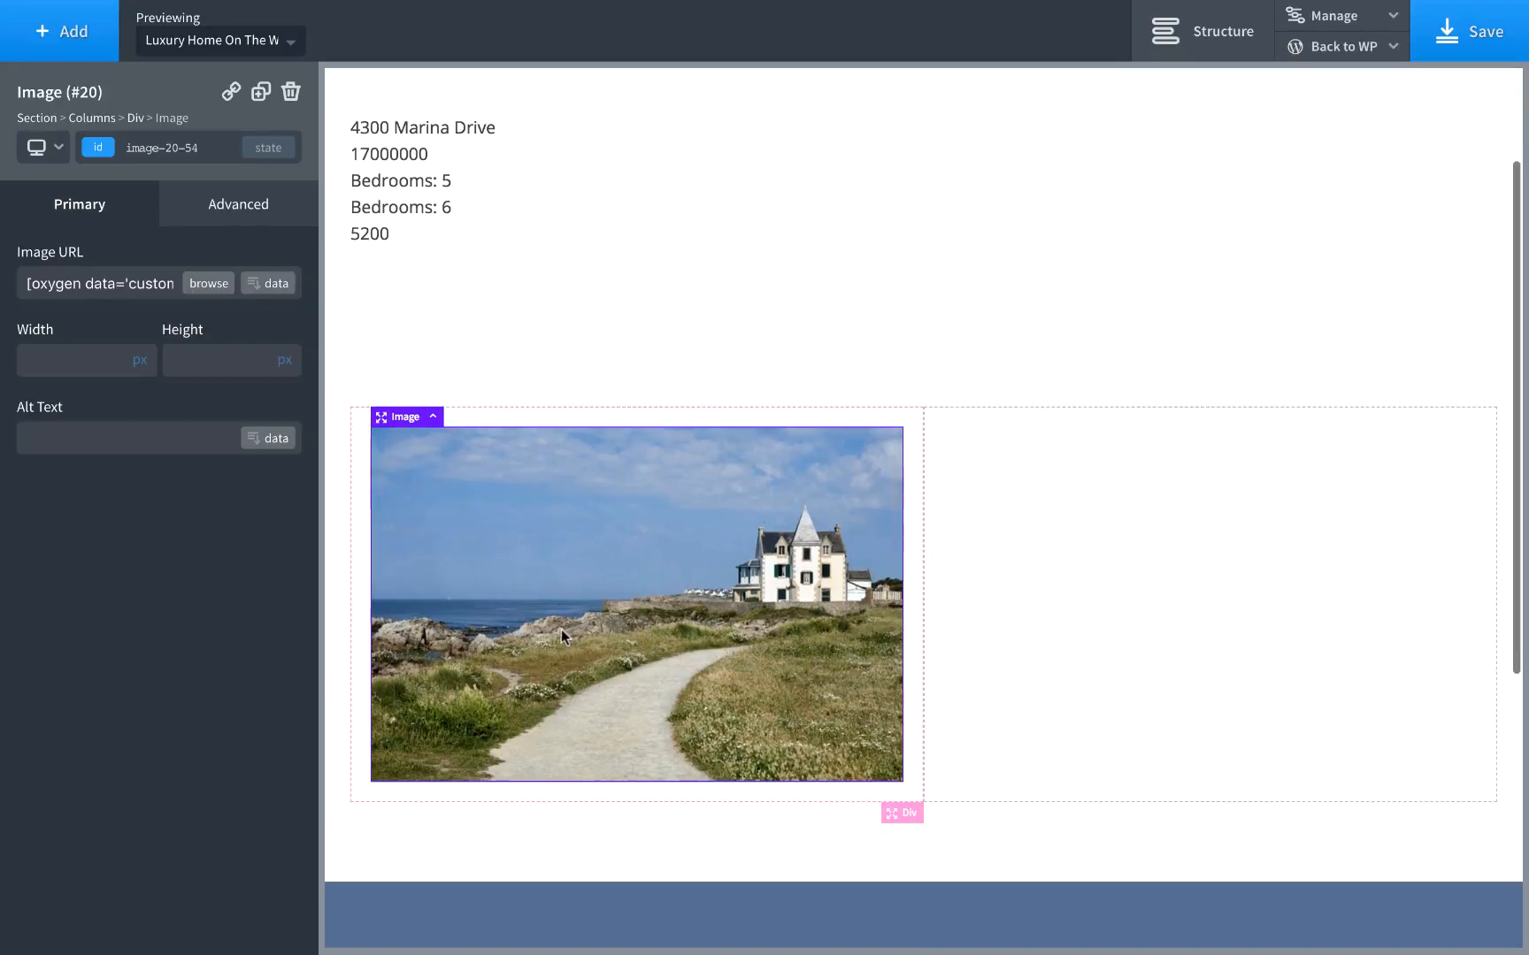
# Move the address text into the empty second column and set its font size to 47 px.
pyautogui.click(1031, 577)
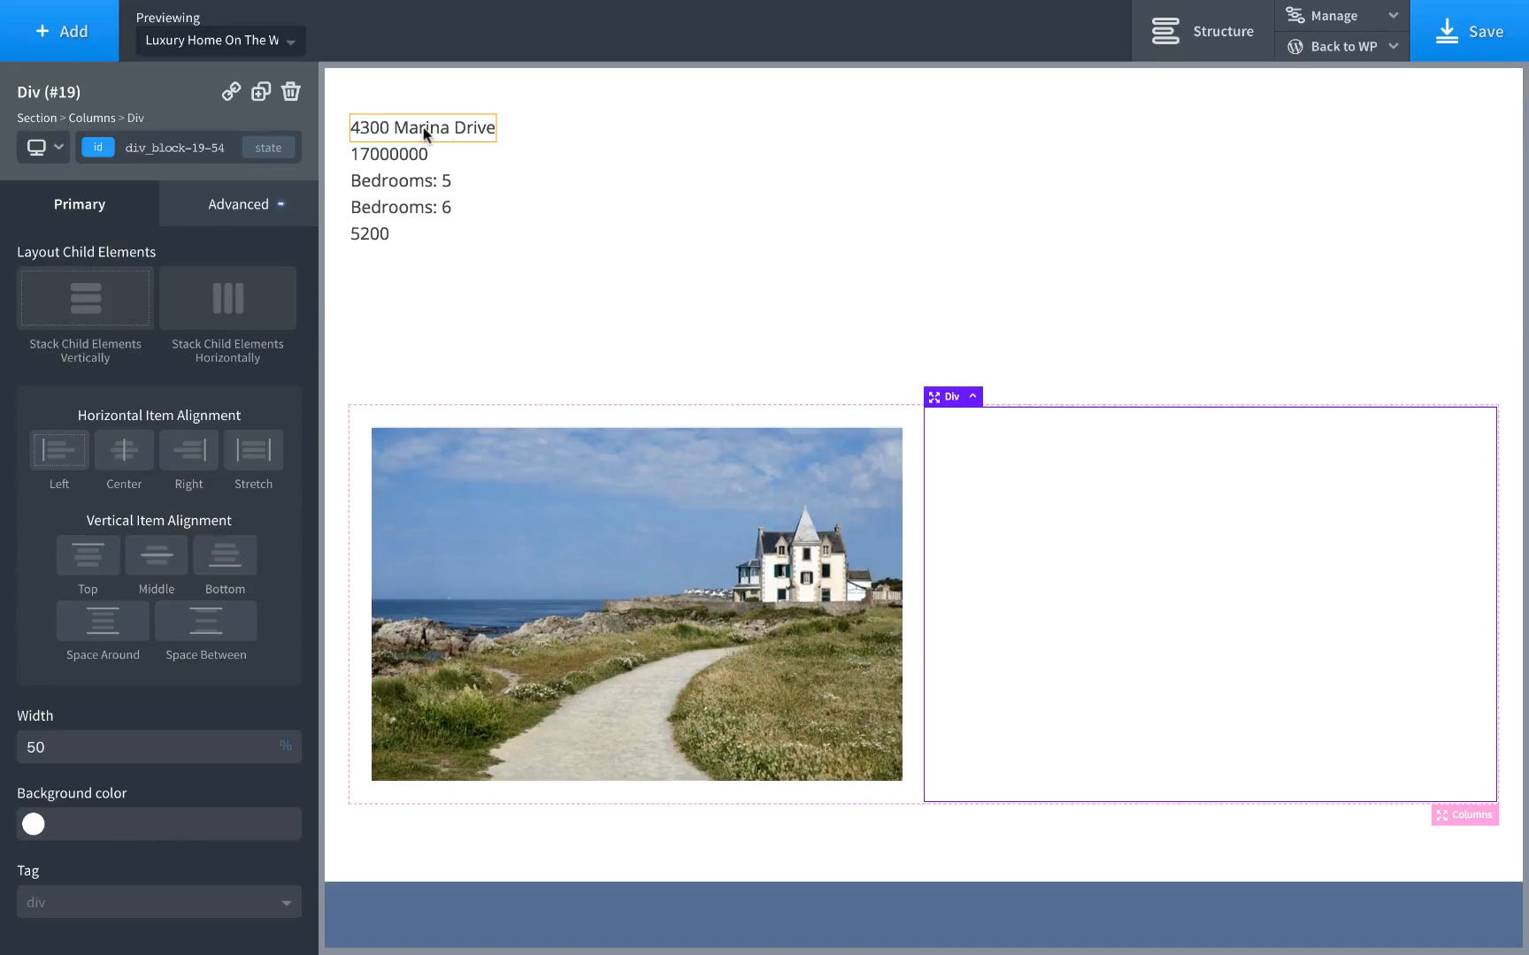
pyautogui.moveTo(437, 136); pyautogui.dragTo(1047, 491)
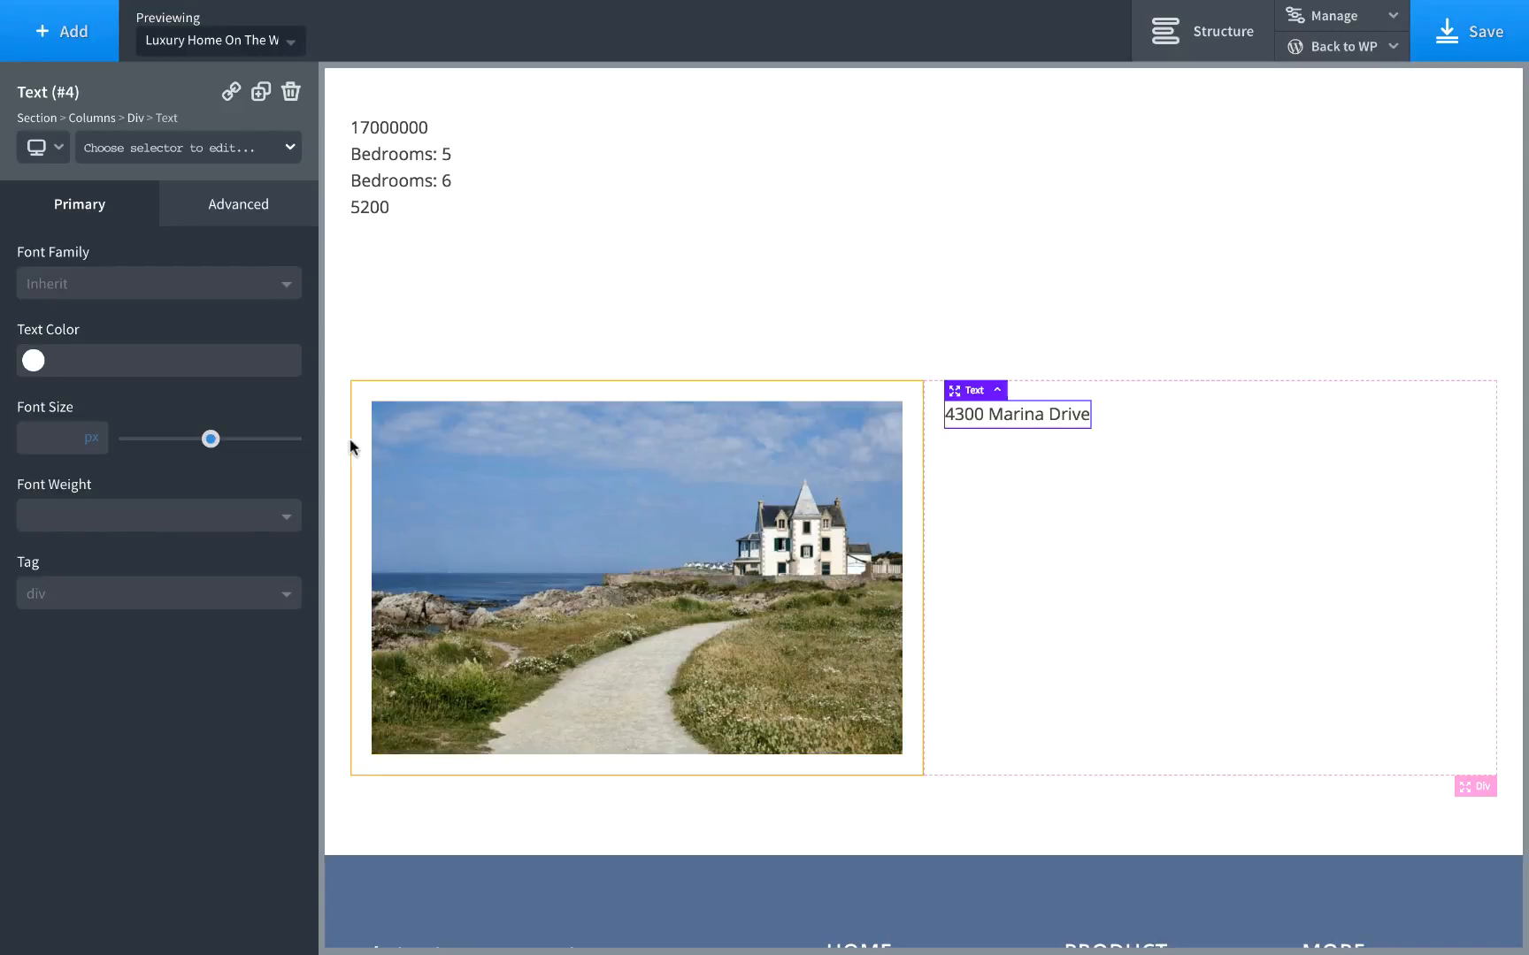
pyautogui.moveTo(217, 443)
pyautogui.mouseDown()
pyautogui.moveTo(234, 443)
pyautogui.moveTo(216, 443)
pyautogui.mouseUp()
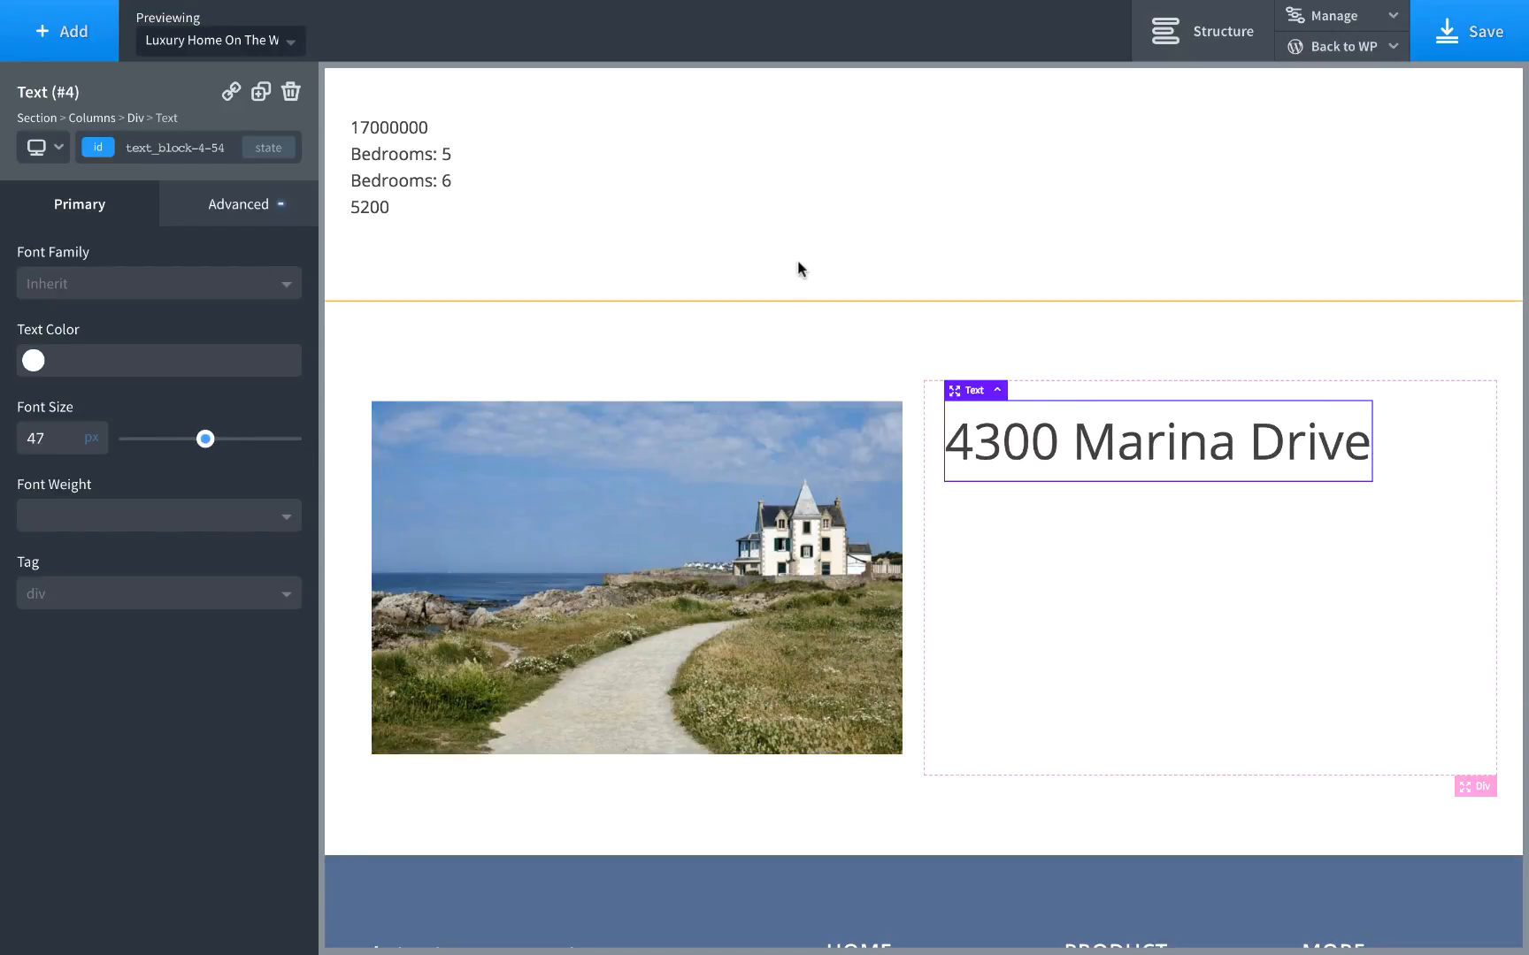
# Add a heading below the address, change its text to "Property Info" and set its font size to 18 px.
pyautogui.click(61, 44)
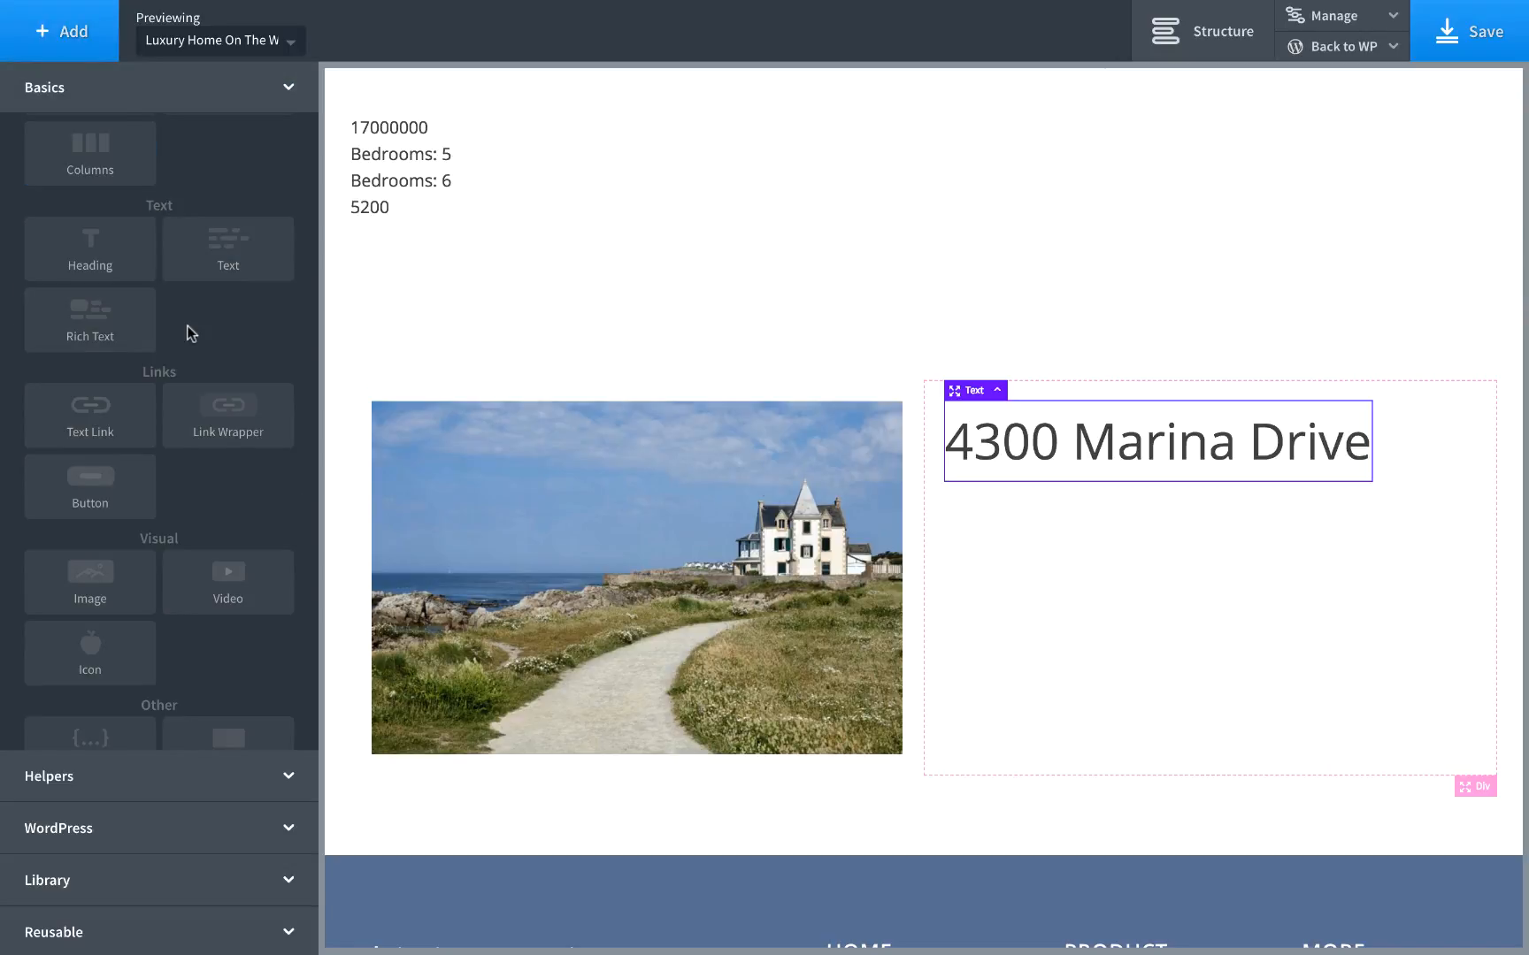
pyautogui.scroll(2, 191, 334)
pyautogui.click(90, 341)
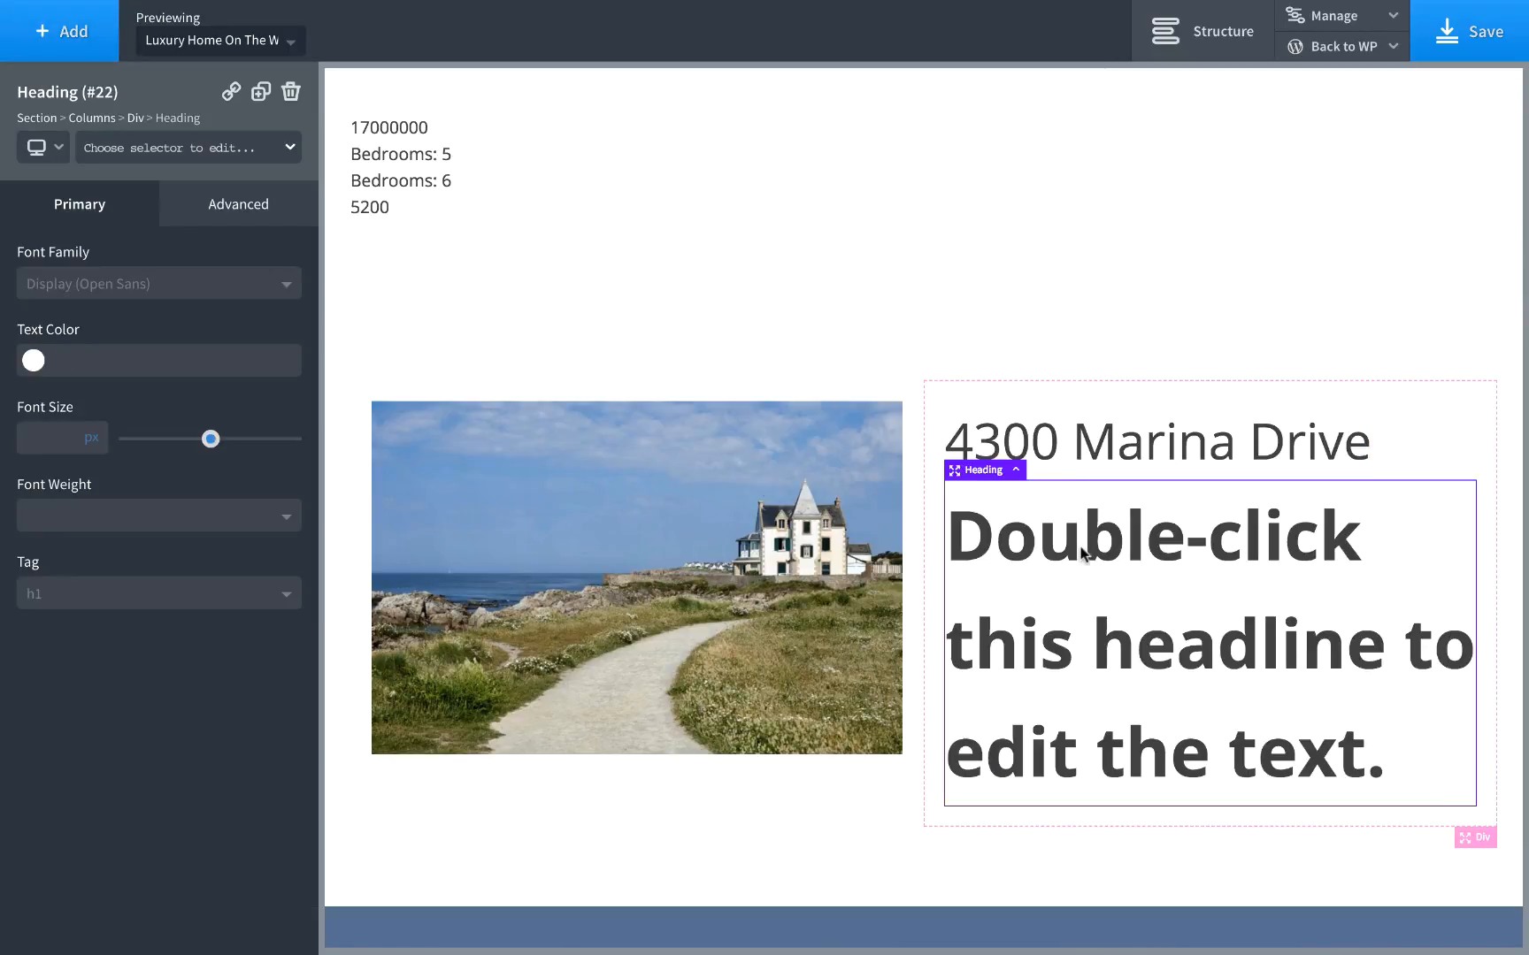
pyautogui.doubleClick(1081, 553)
pyautogui.write('propery')
pyautogui.hotkey('ctrl', 'a')
pyautogui.write('P')
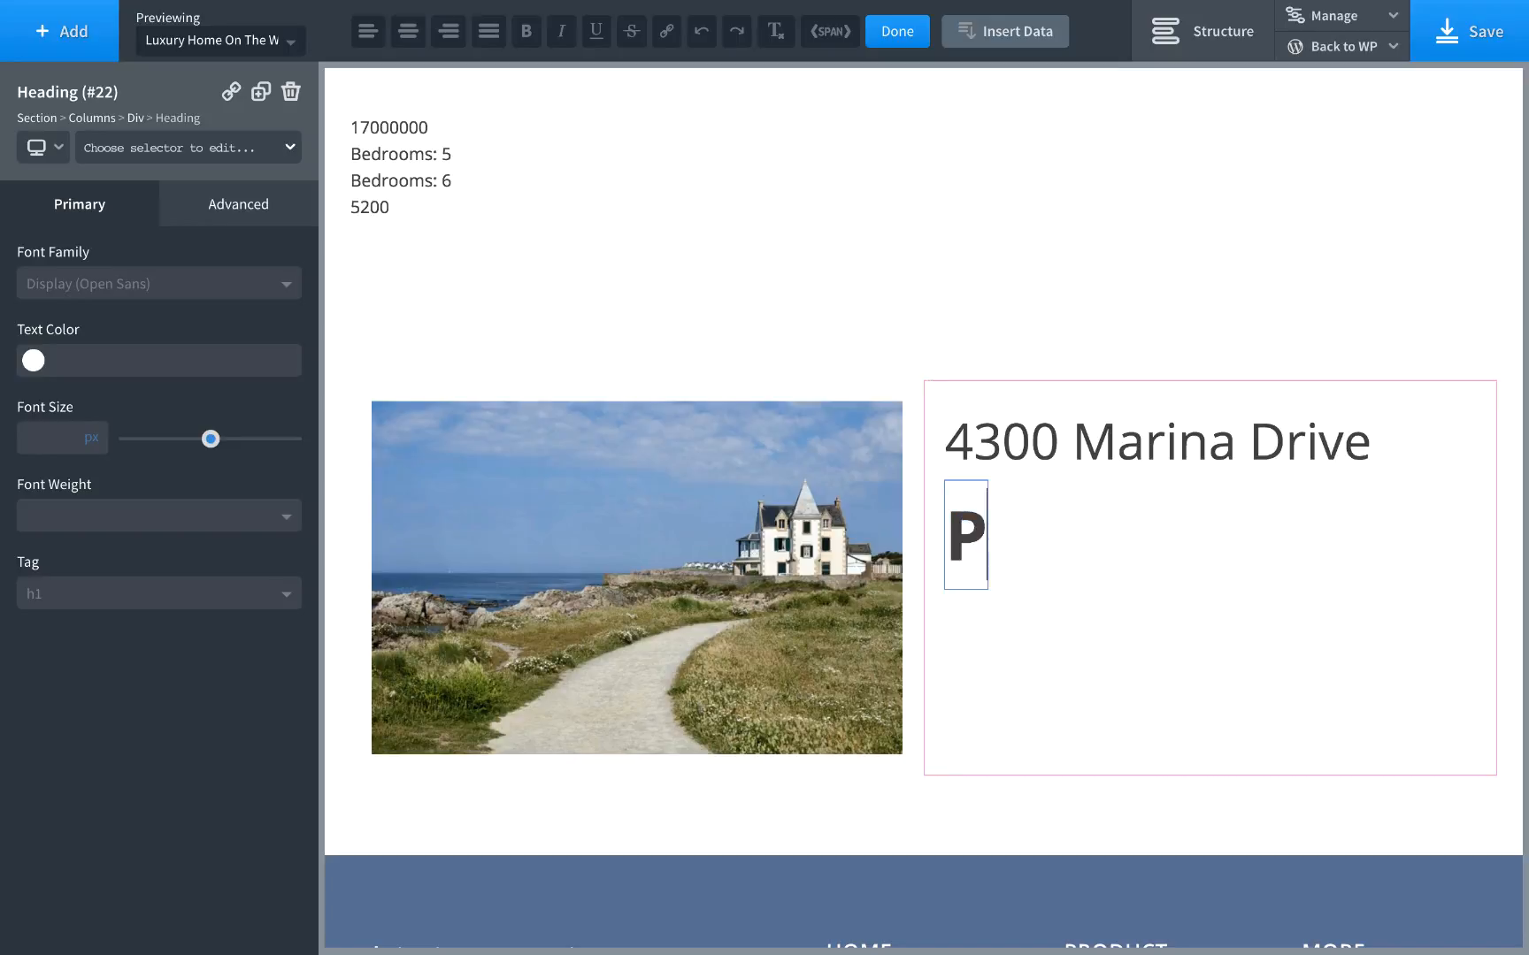
pyautogui.write('roperty Info')
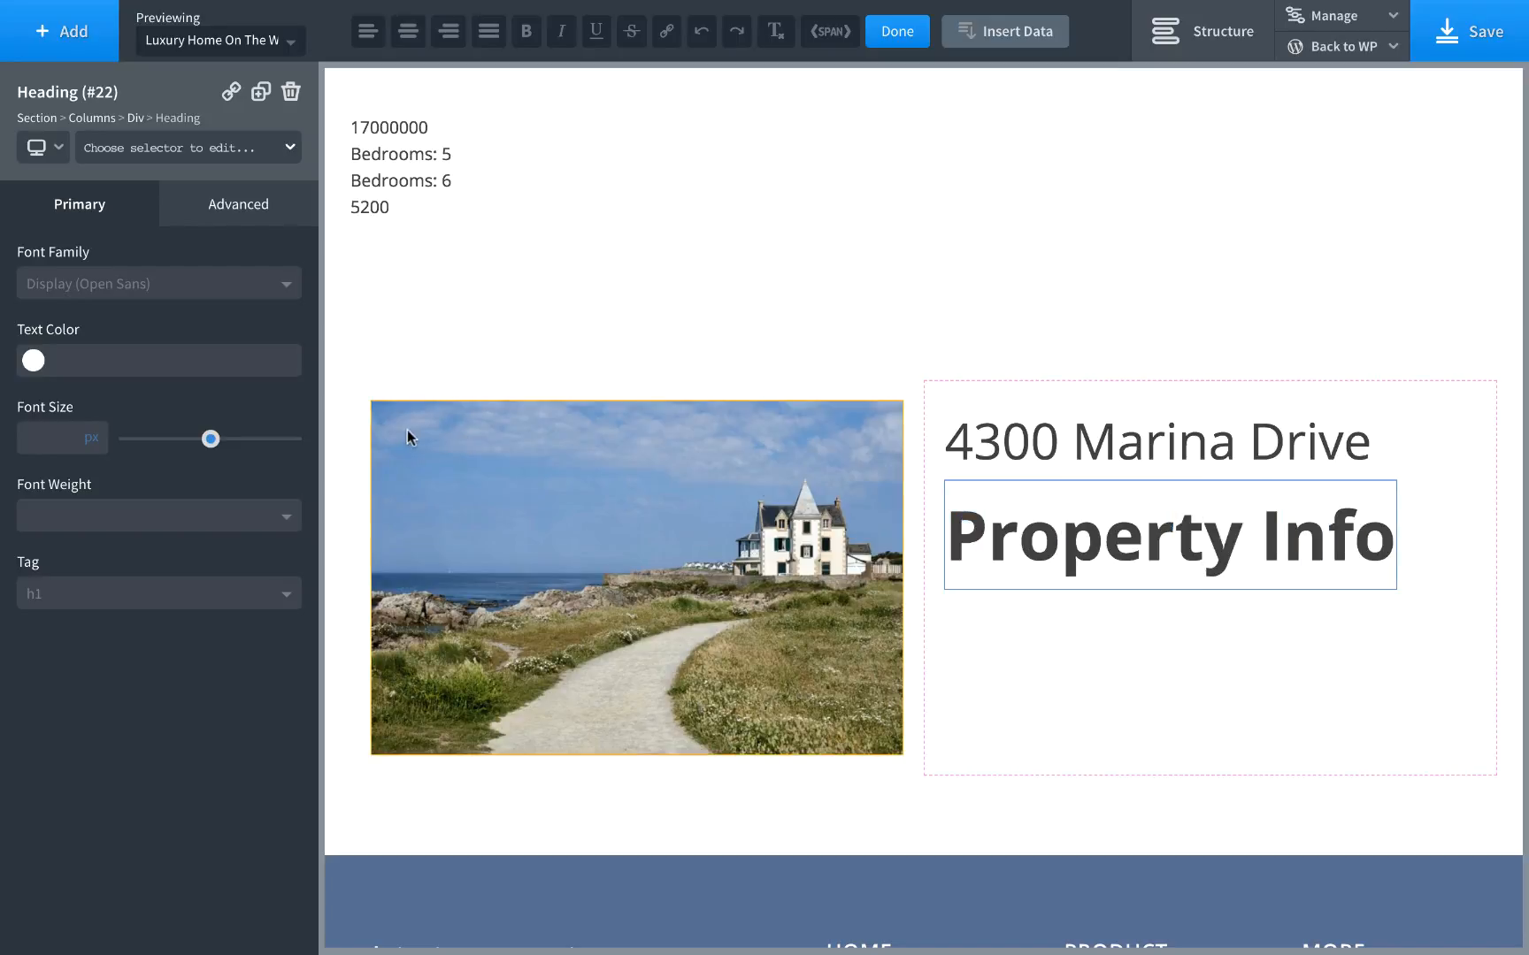
pyautogui.moveTo(210, 439); pyautogui.dragTo(158, 439)
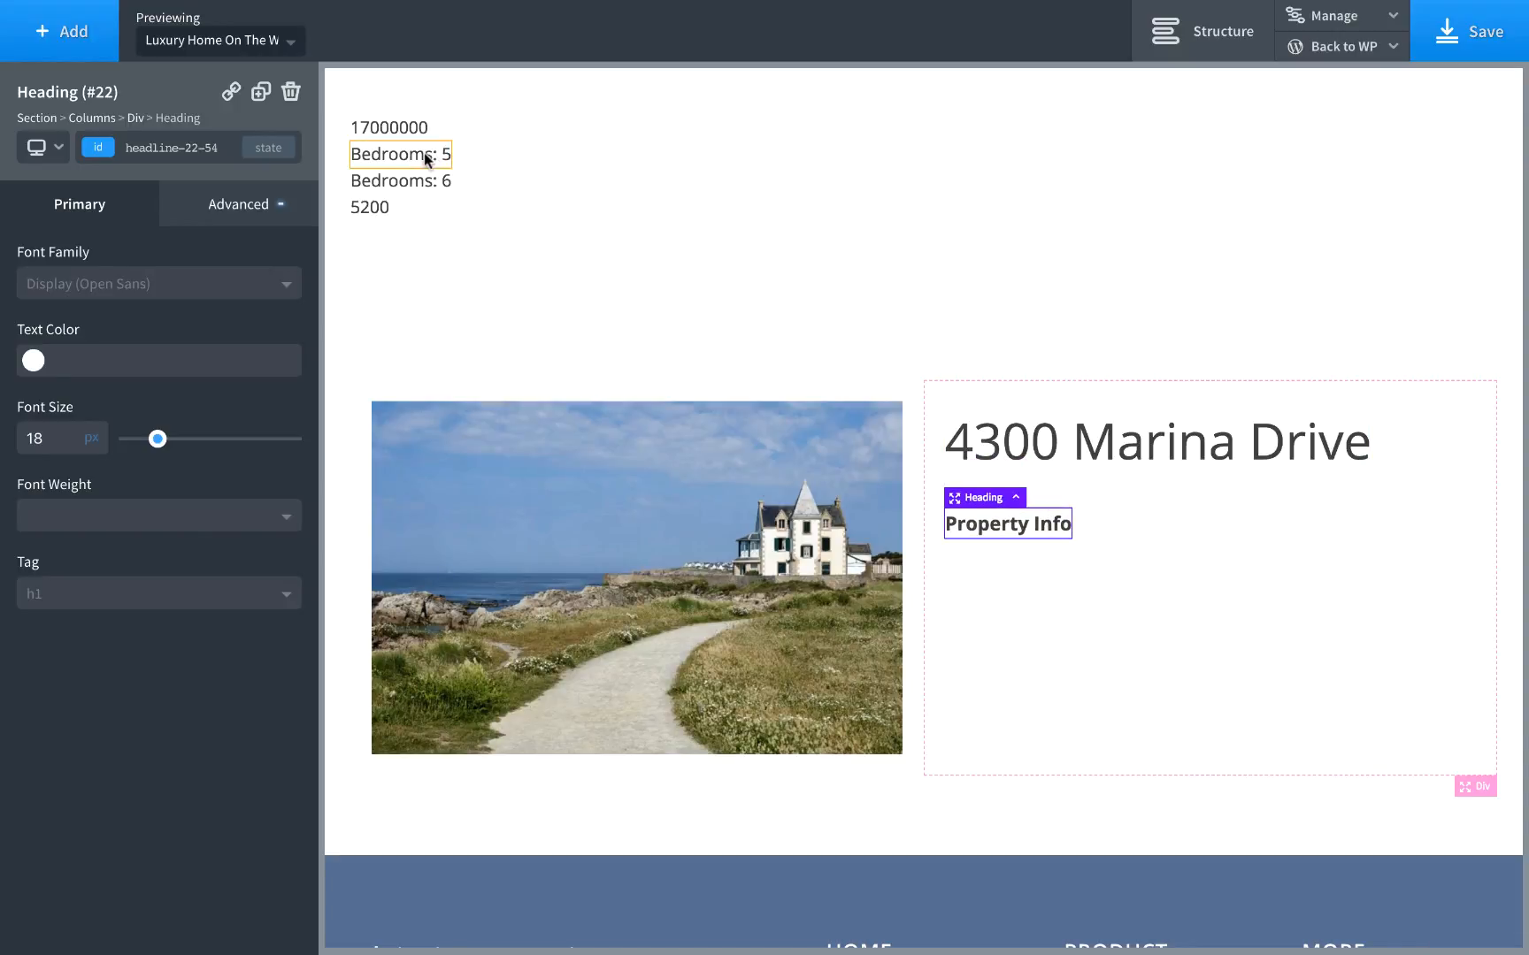
# Move the bedrooms and bathrooms texts below the Property Info heading and change the second one's label to "Bathrooms".
pyautogui.moveTo(423, 154); pyautogui.dragTo(1102, 709)
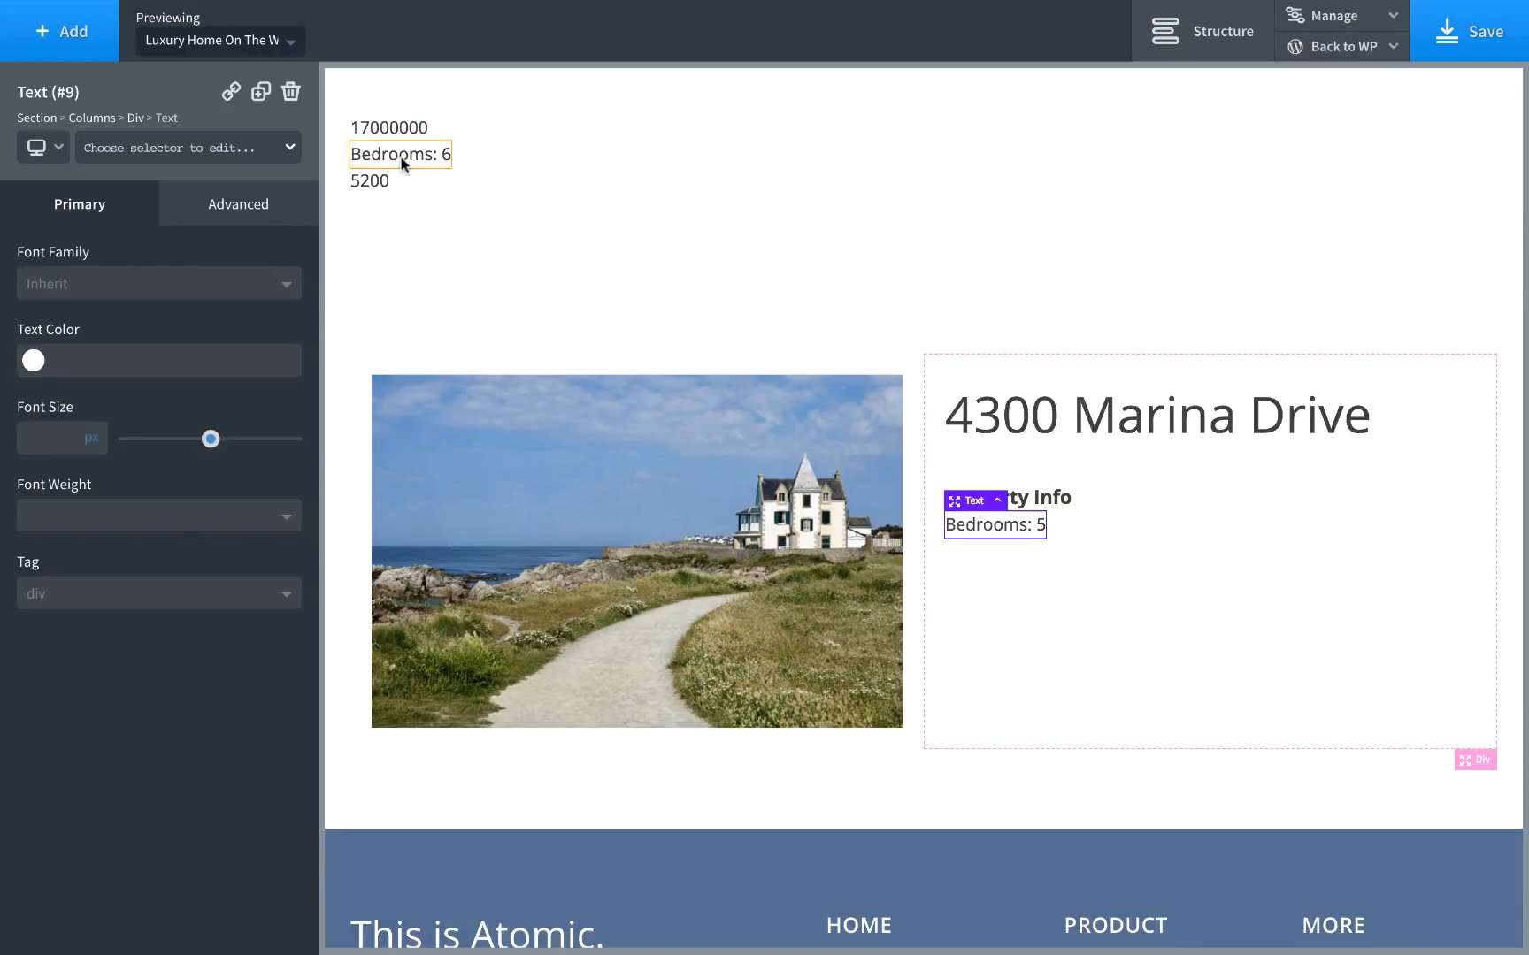
pyautogui.moveTo(400, 162); pyautogui.dragTo(1214, 664)
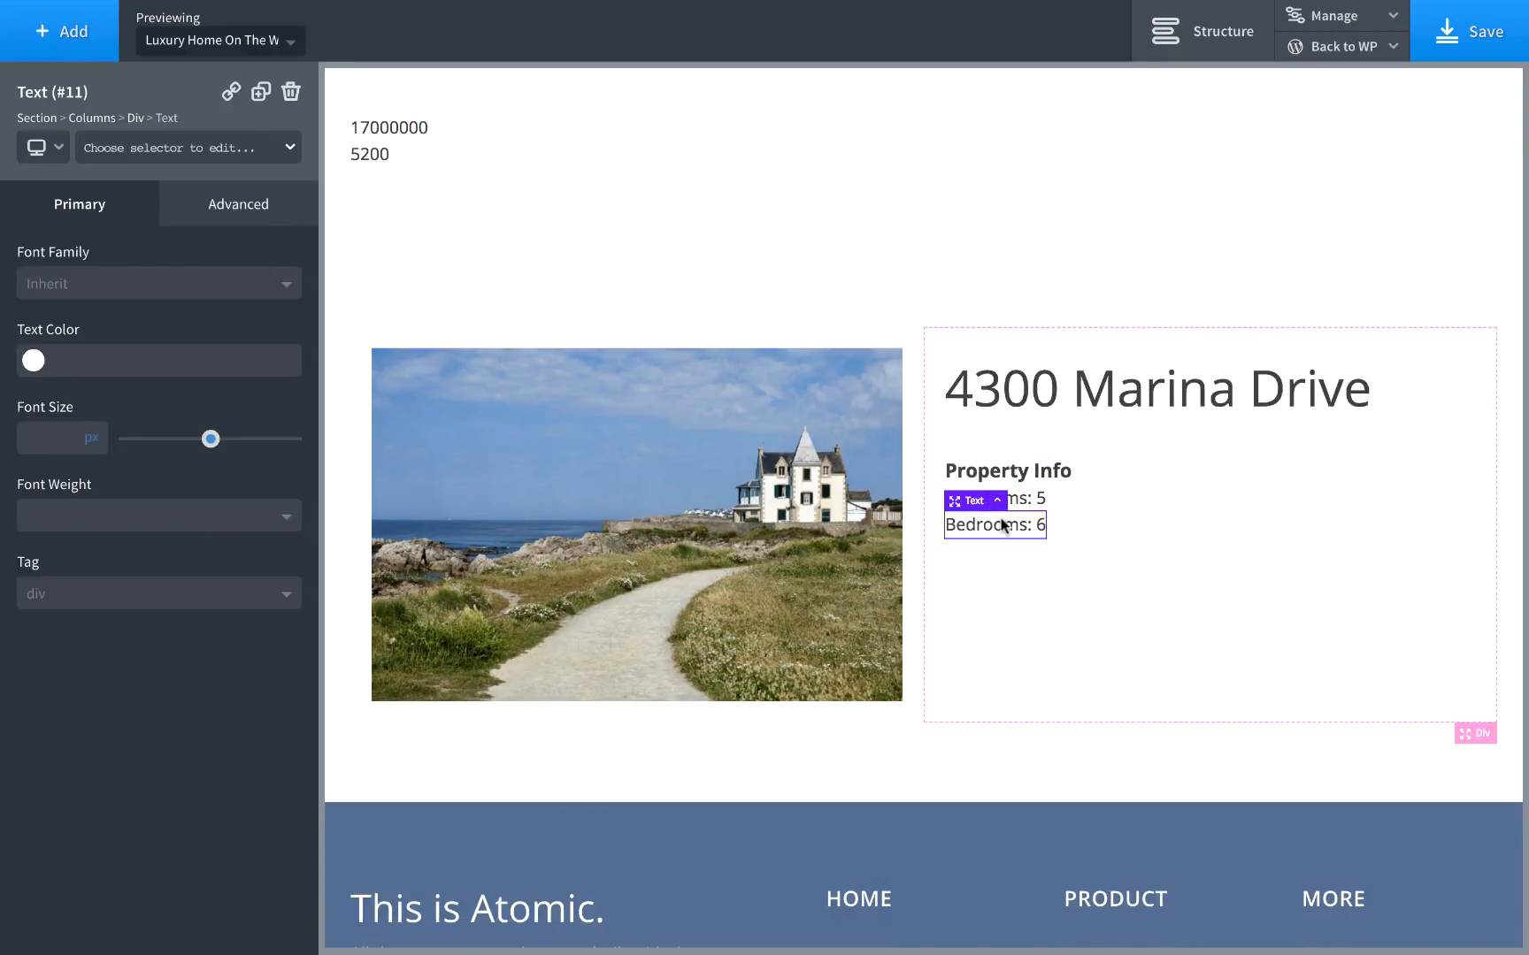
pyautogui.doubleClick(1003, 524)
pyautogui.doubleClick(987, 524)
pyautogui.write('Bathrooms')
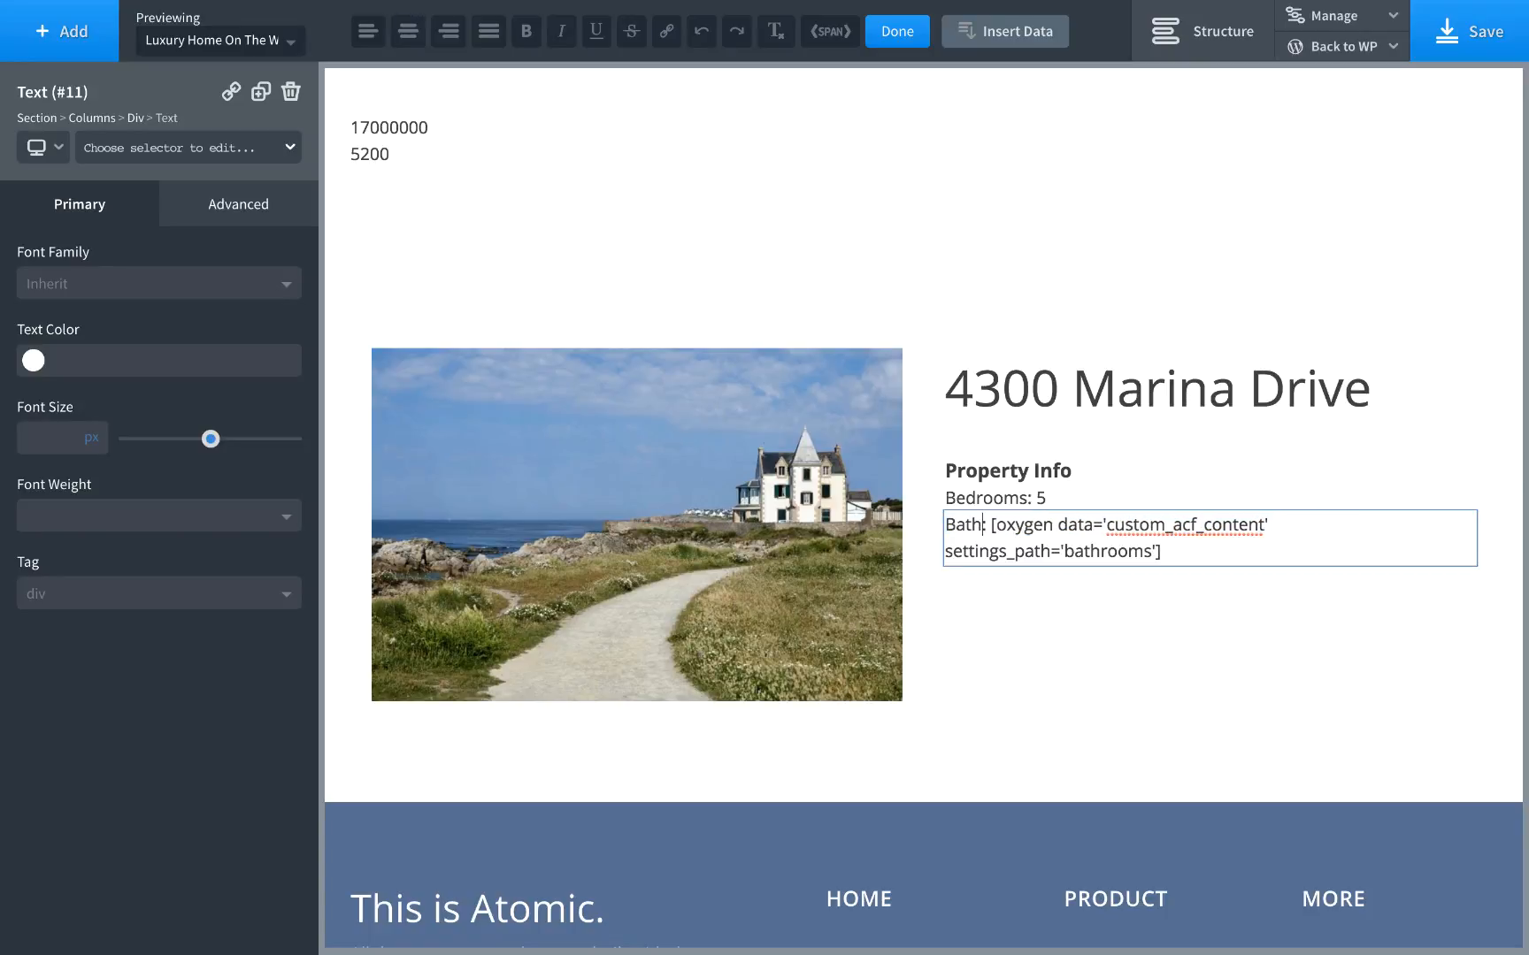
pyautogui.click(1101, 594)
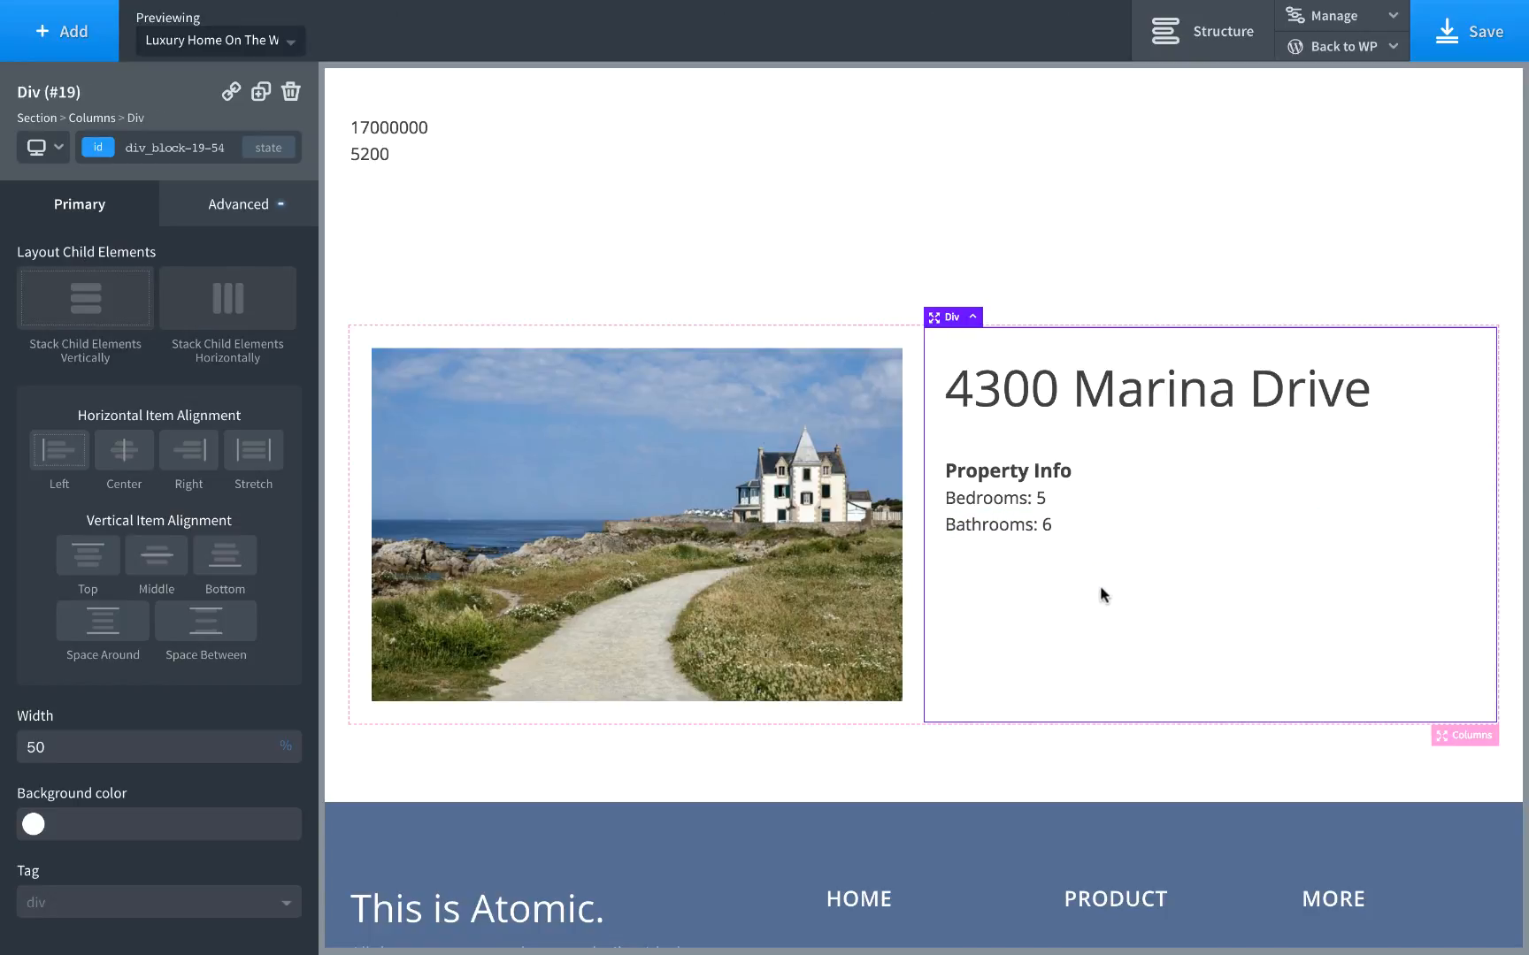
# Add a bottom margin of about 14 px to the Property Info heading.
pyautogui.click(1062, 486)
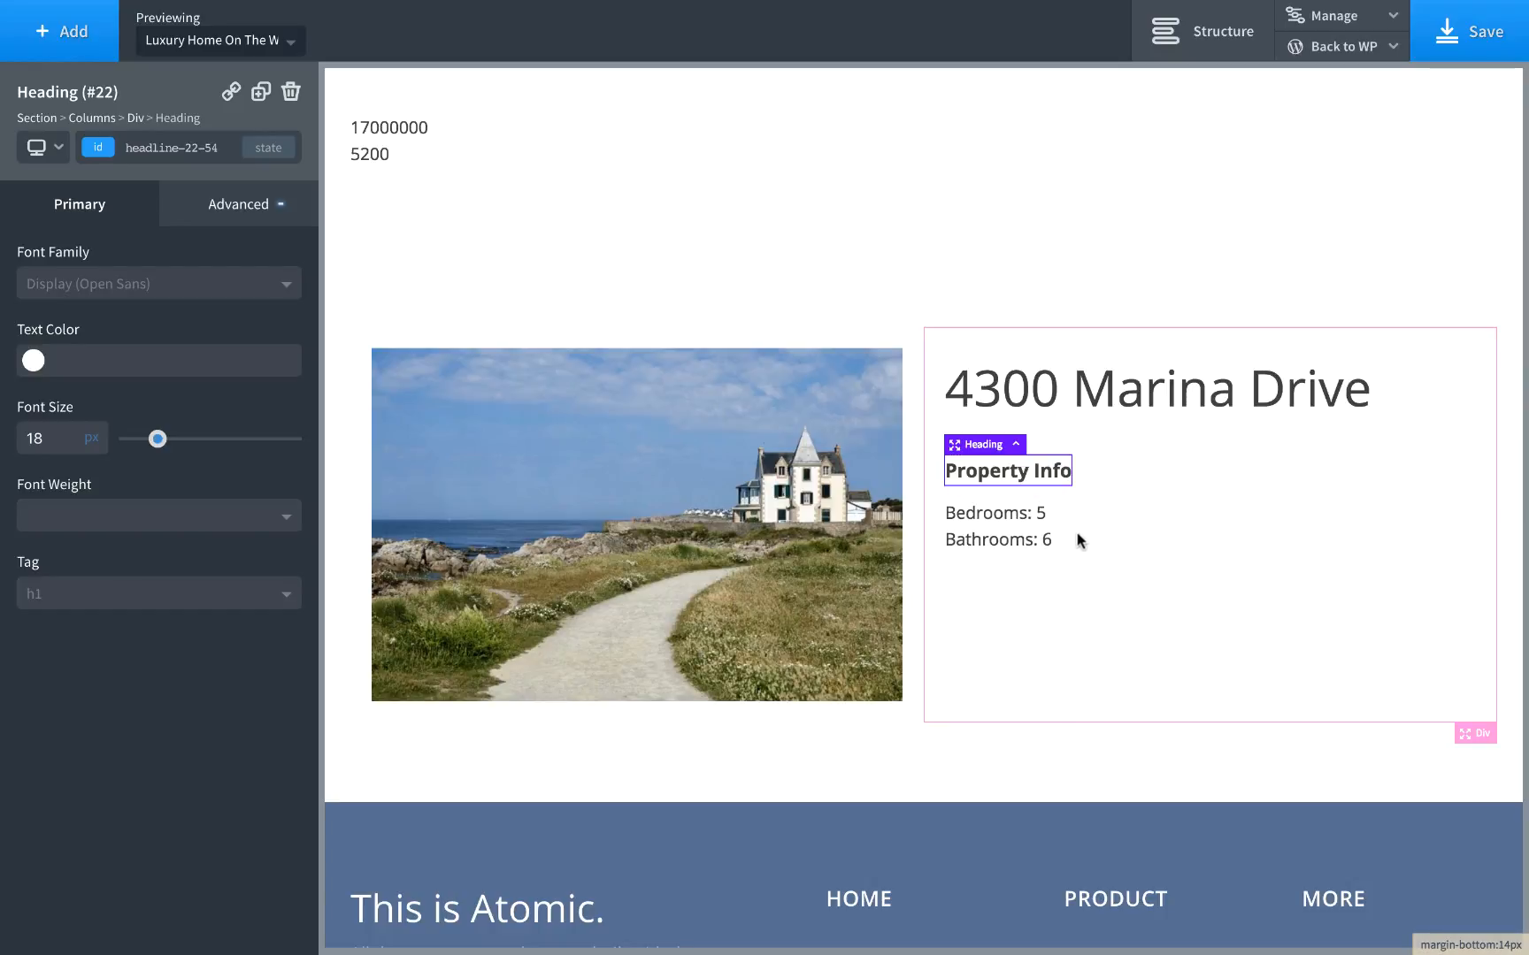
pyautogui.click(1087, 564)
pyautogui.click(1112, 407)
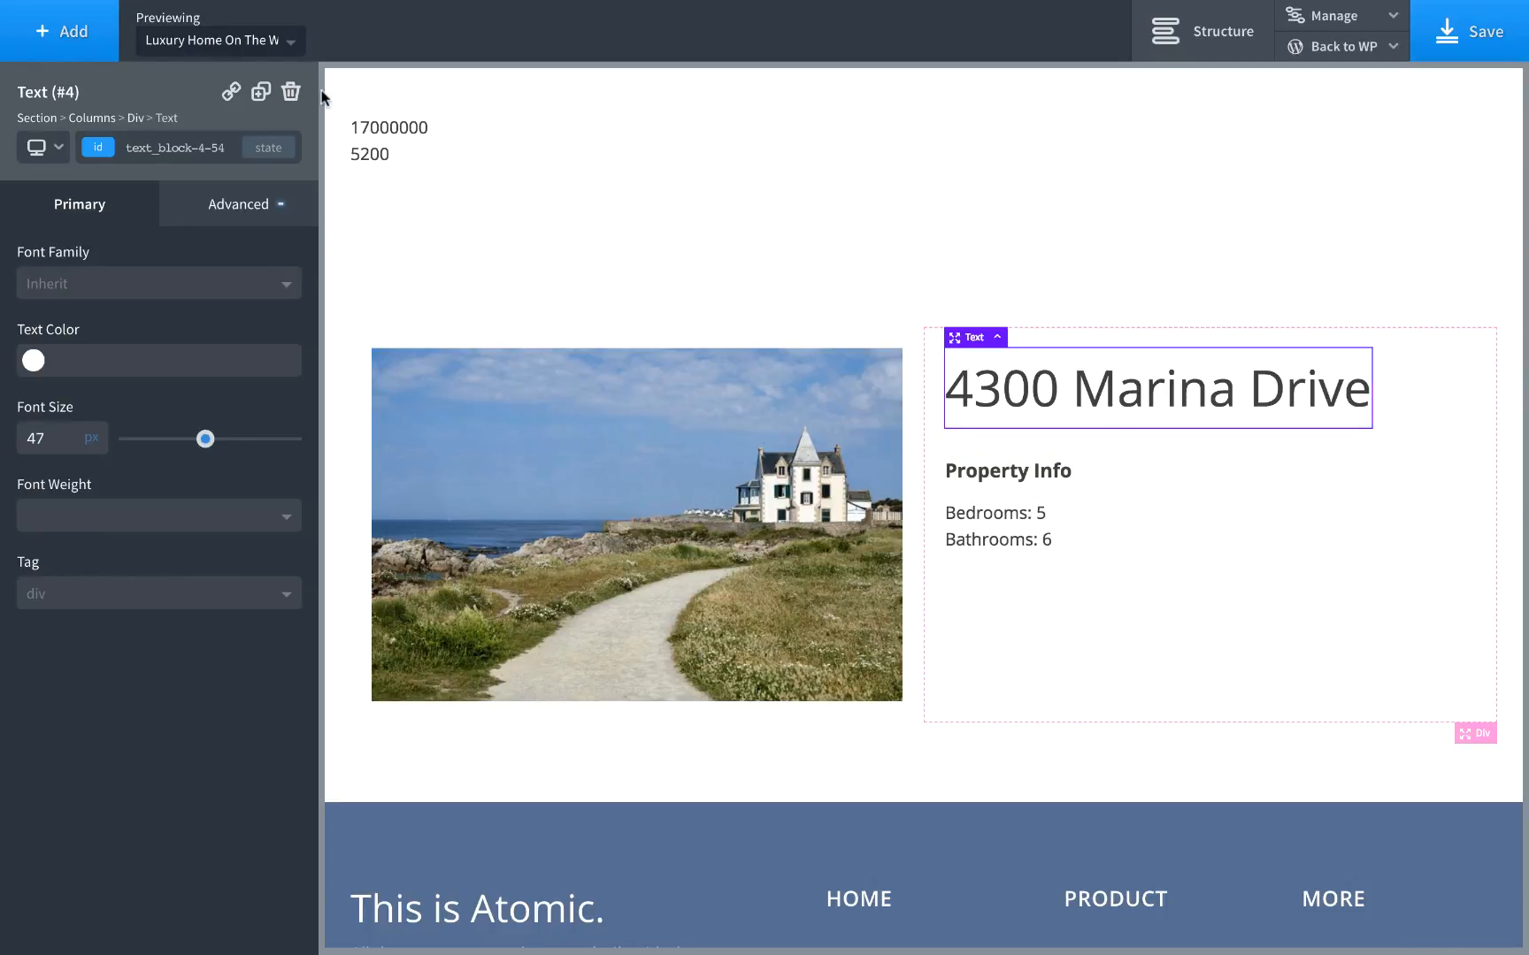
# Move the price text between the address and the Property Info heading and prefix it with "Asking $".
pyautogui.click(68, 53)
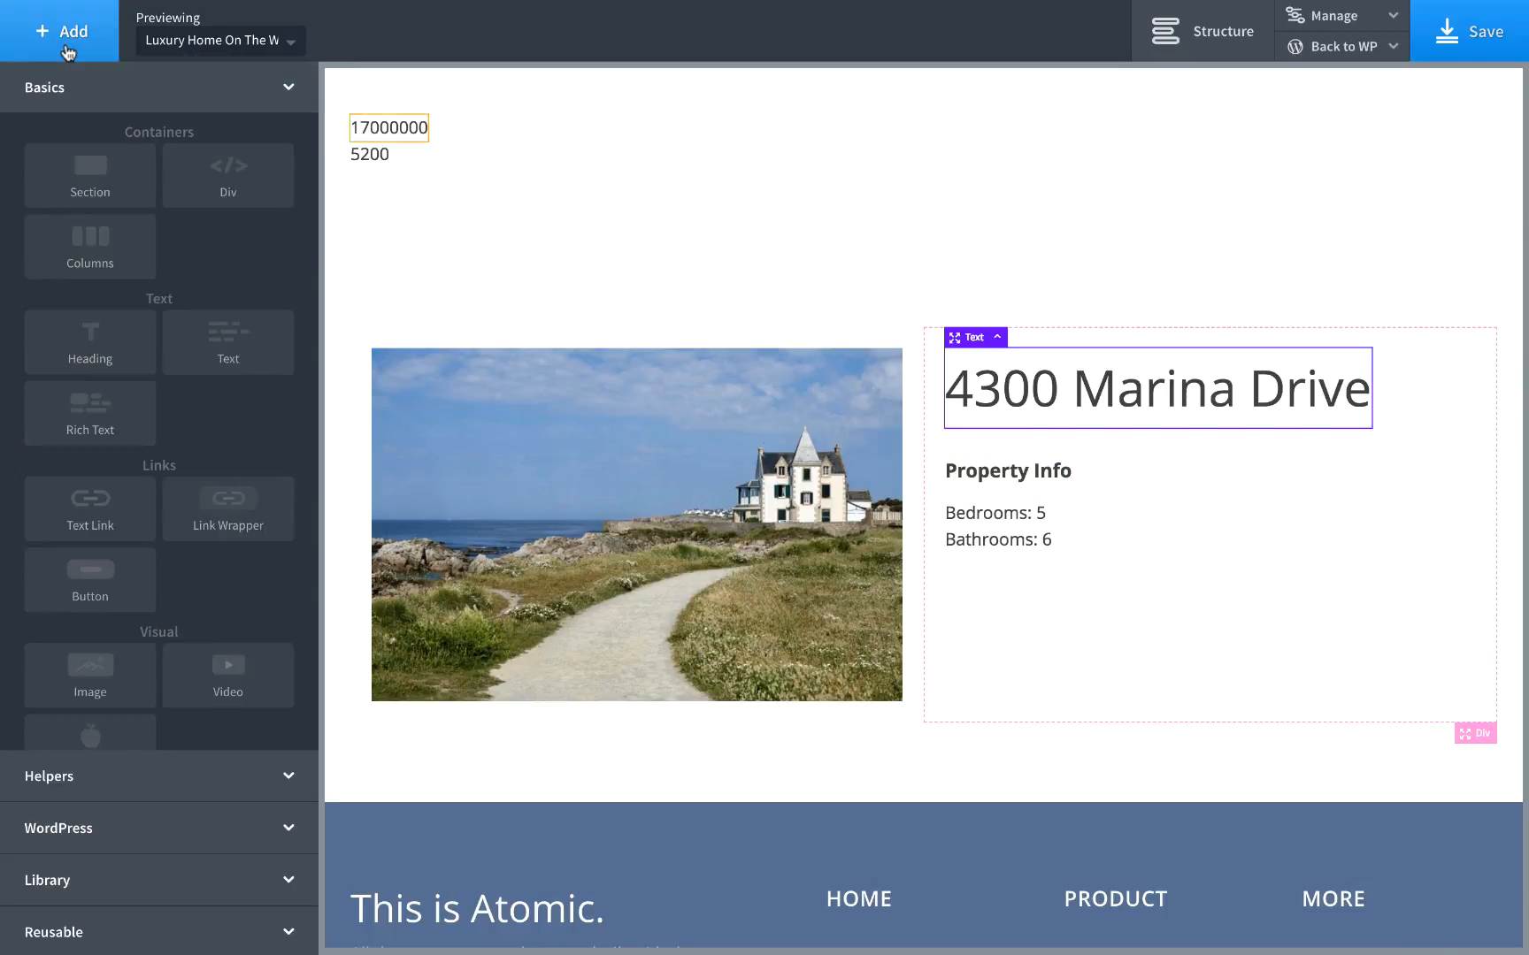
pyautogui.moveTo(393, 131); pyautogui.dragTo(968, 422)
pyautogui.doubleClick(968, 421)
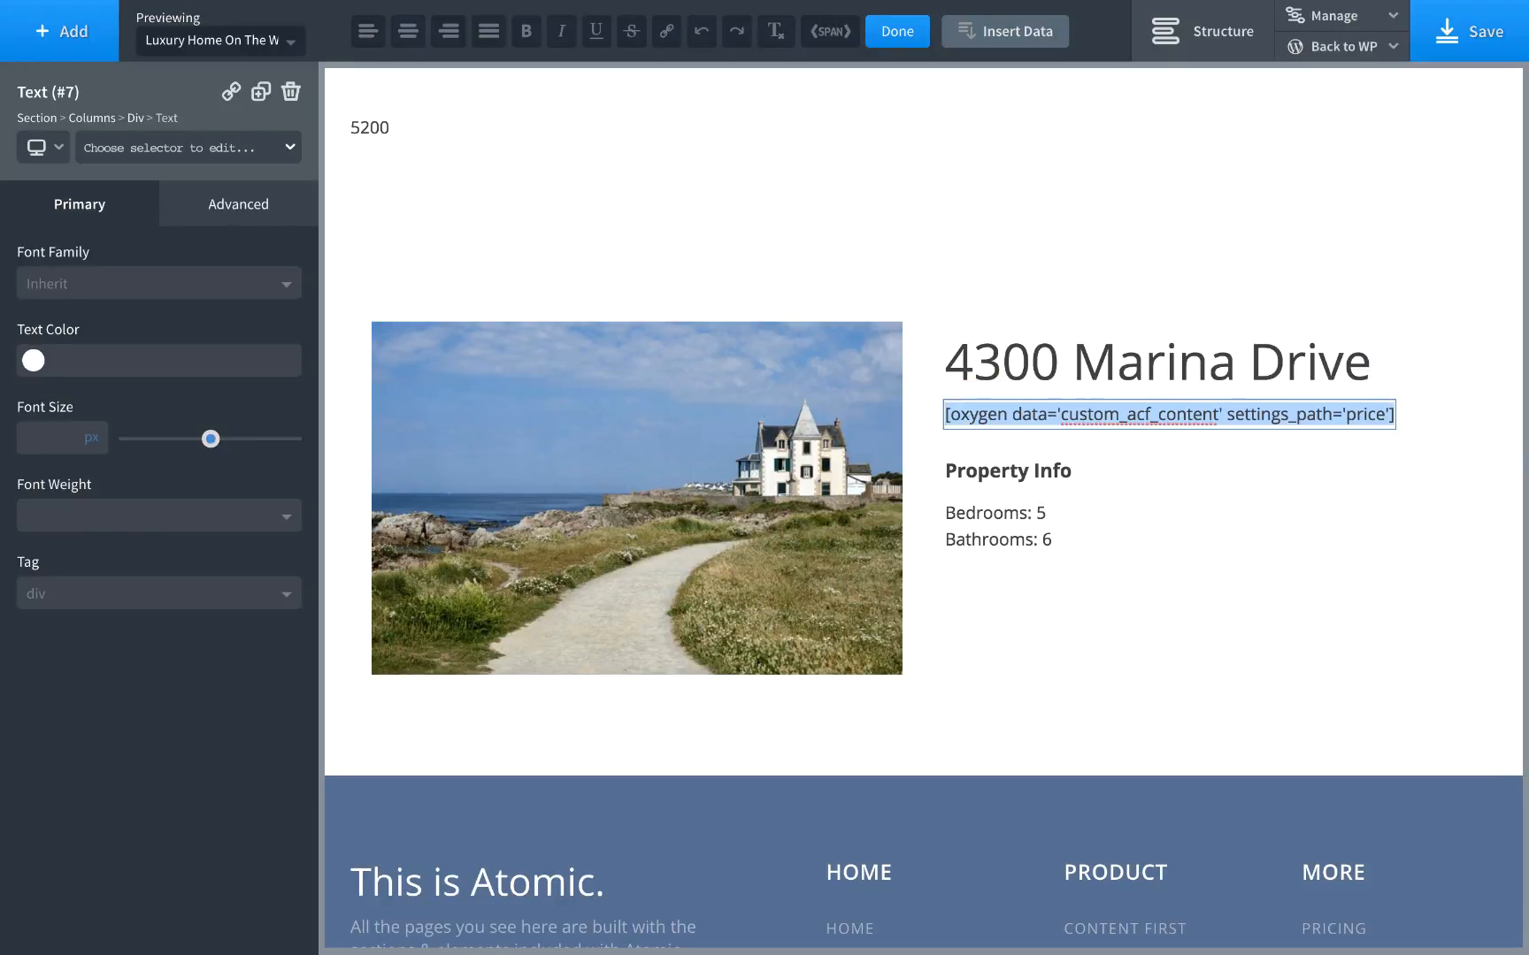
pyautogui.write('Asking $')
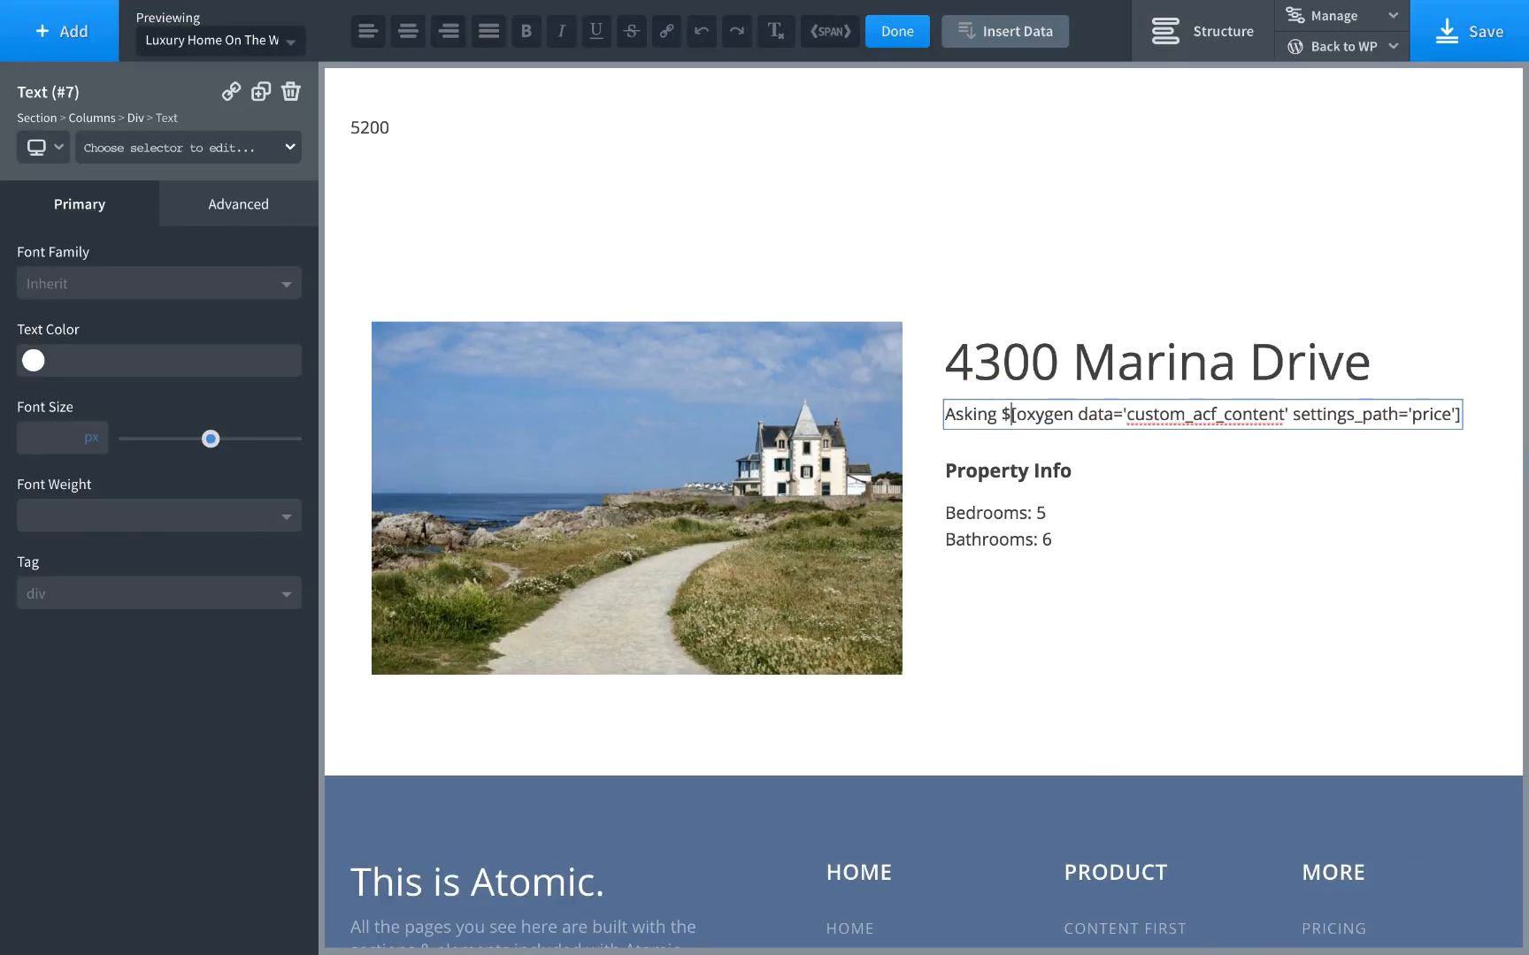
pyautogui.click(1450, 436)
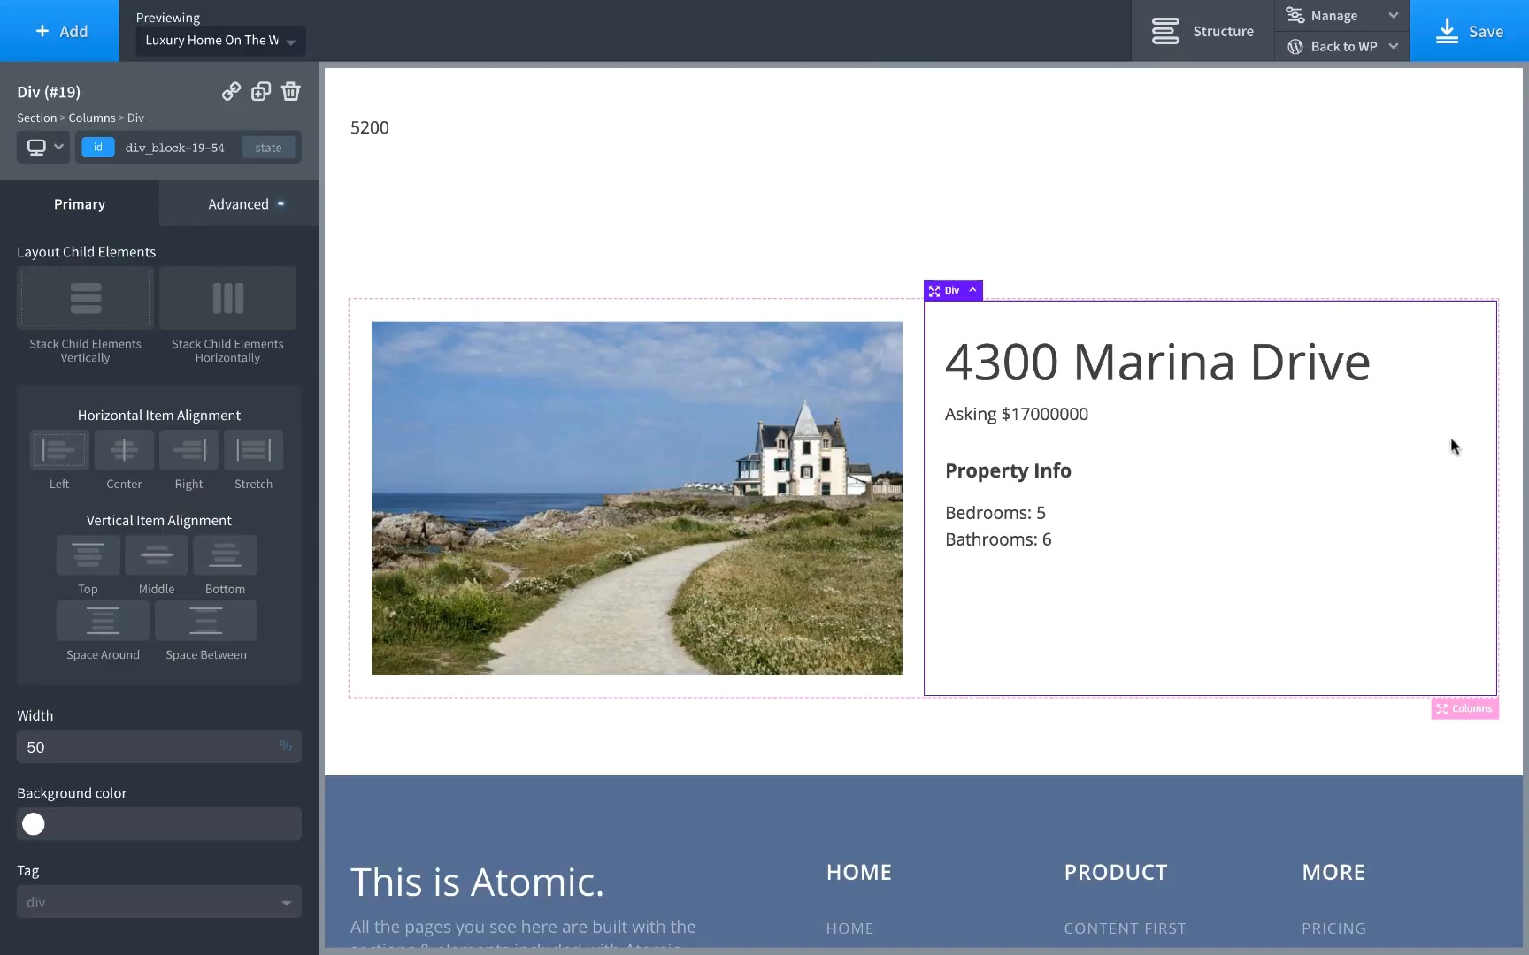
# Make the asking price text's font size slightly larger than the property details text.
pyautogui.click(1085, 417)
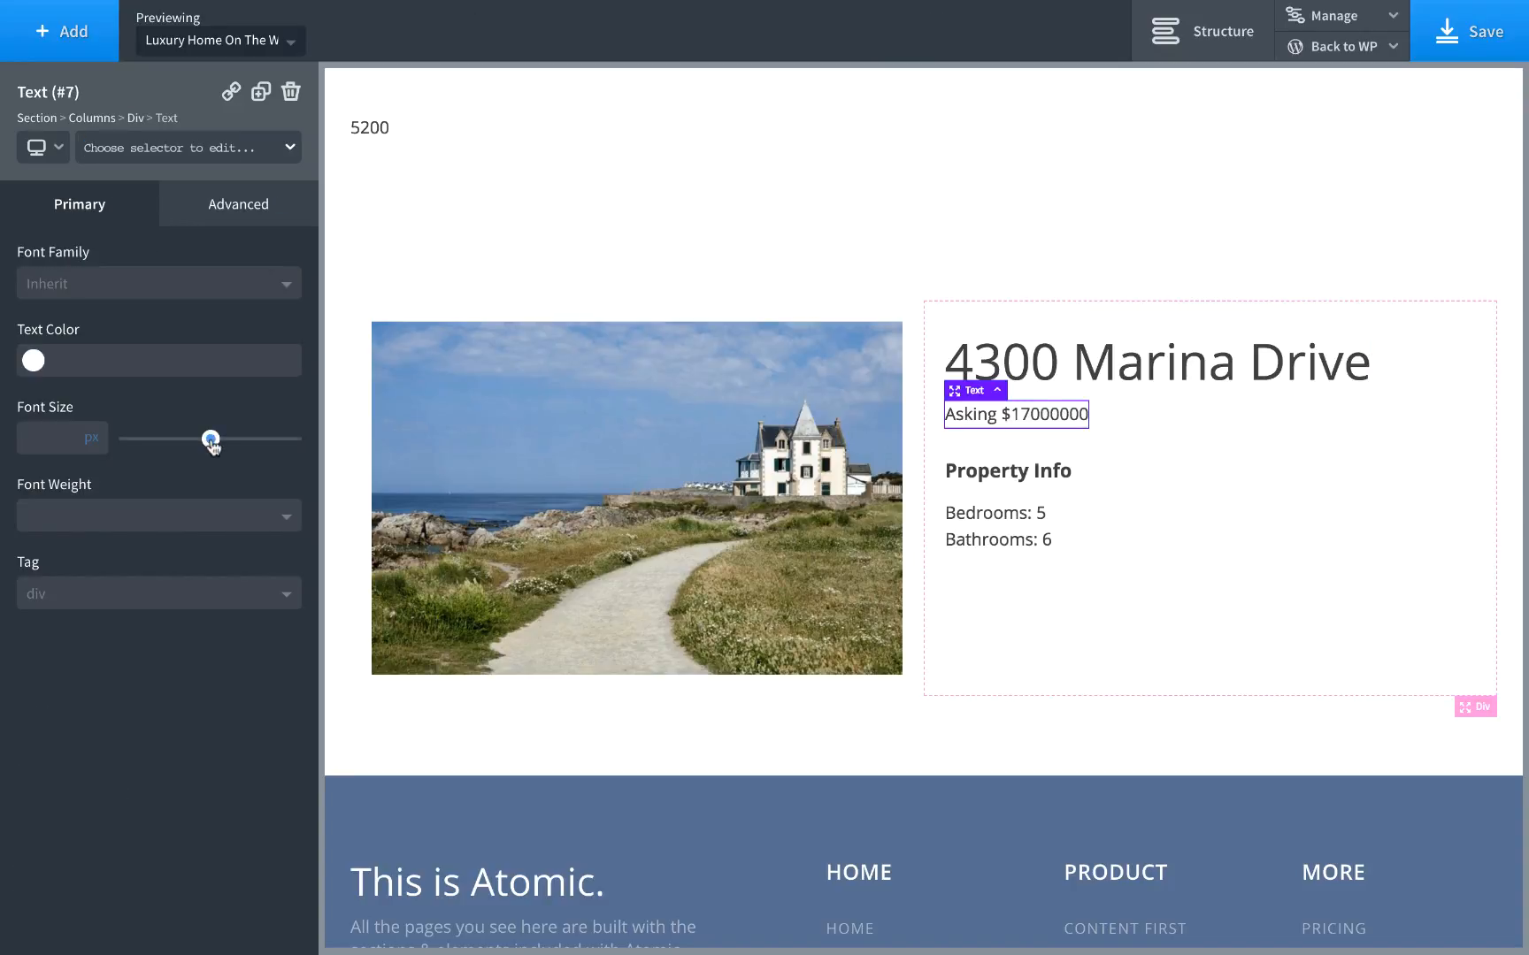
pyautogui.moveTo(211, 438); pyautogui.dragTo(163, 442)
# Move the square footage text below the Bathrooms line and prefix it with the label "Square Feet: ".
pyautogui.moveTo(378, 126); pyautogui.dragTo(977, 538)
pyautogui.doubleClick(977, 539)
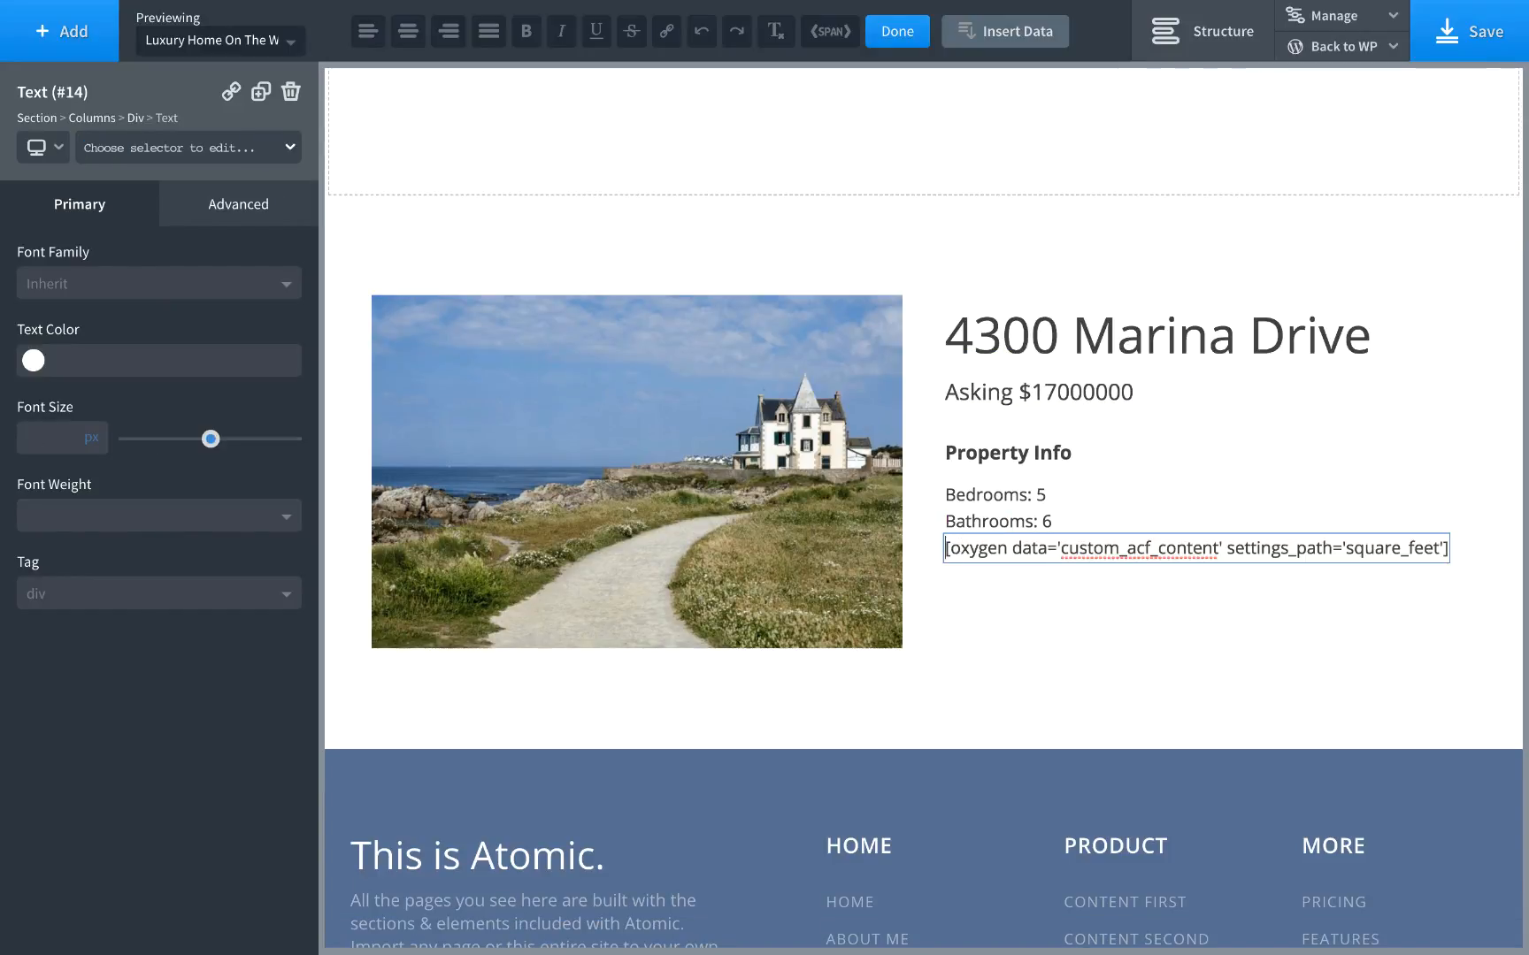
pyautogui.write('Square Feet:')
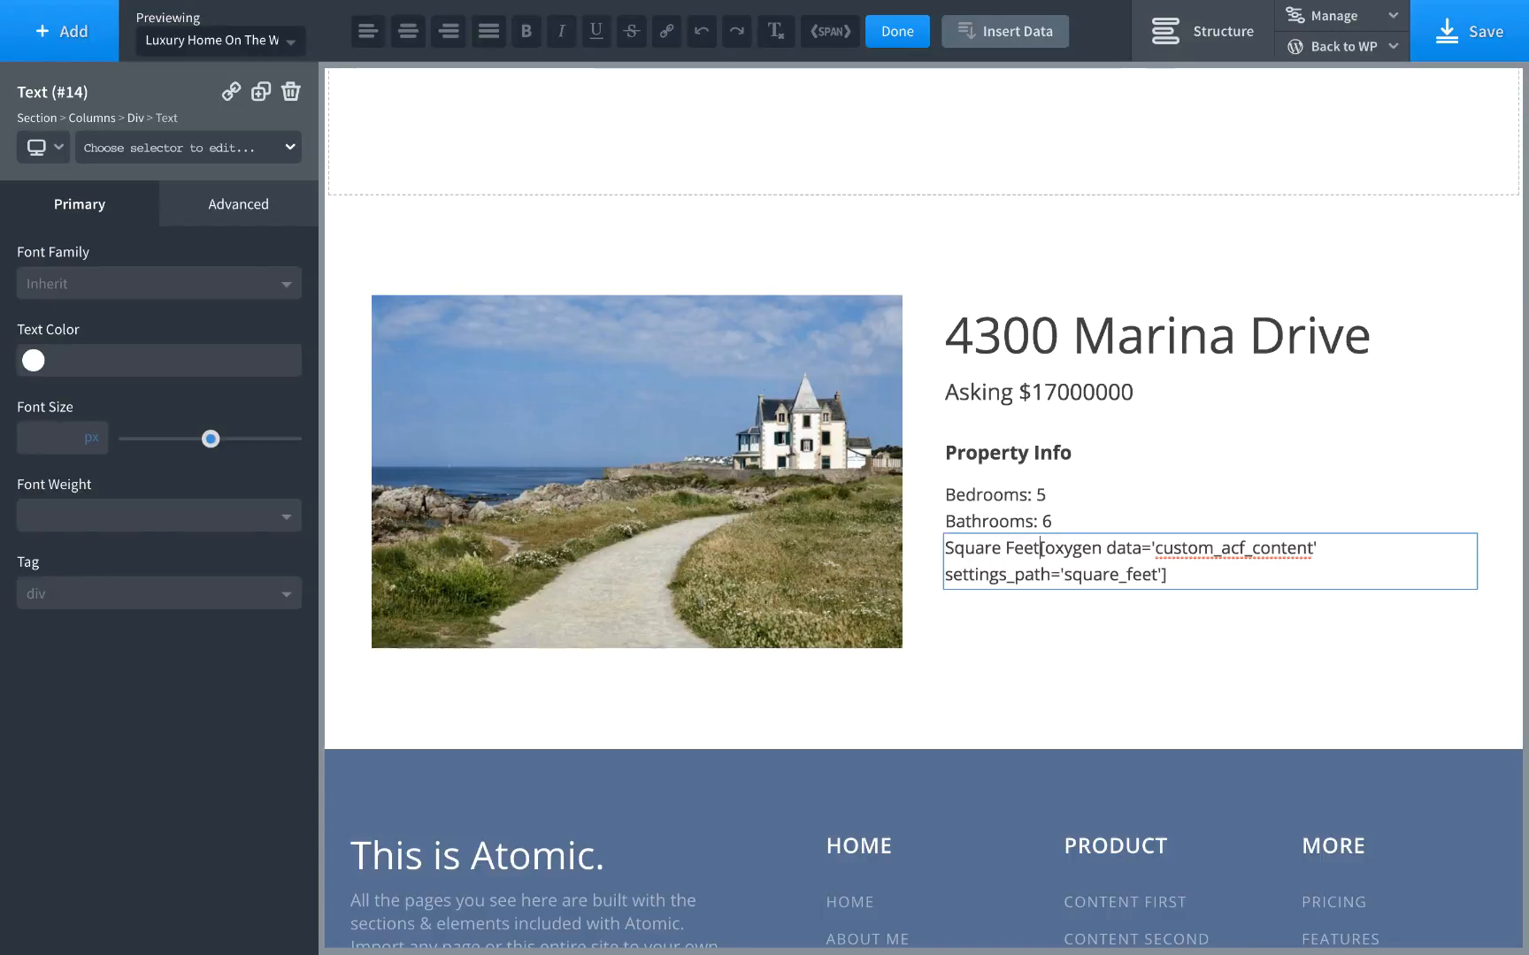
pyautogui.click(1150, 634)
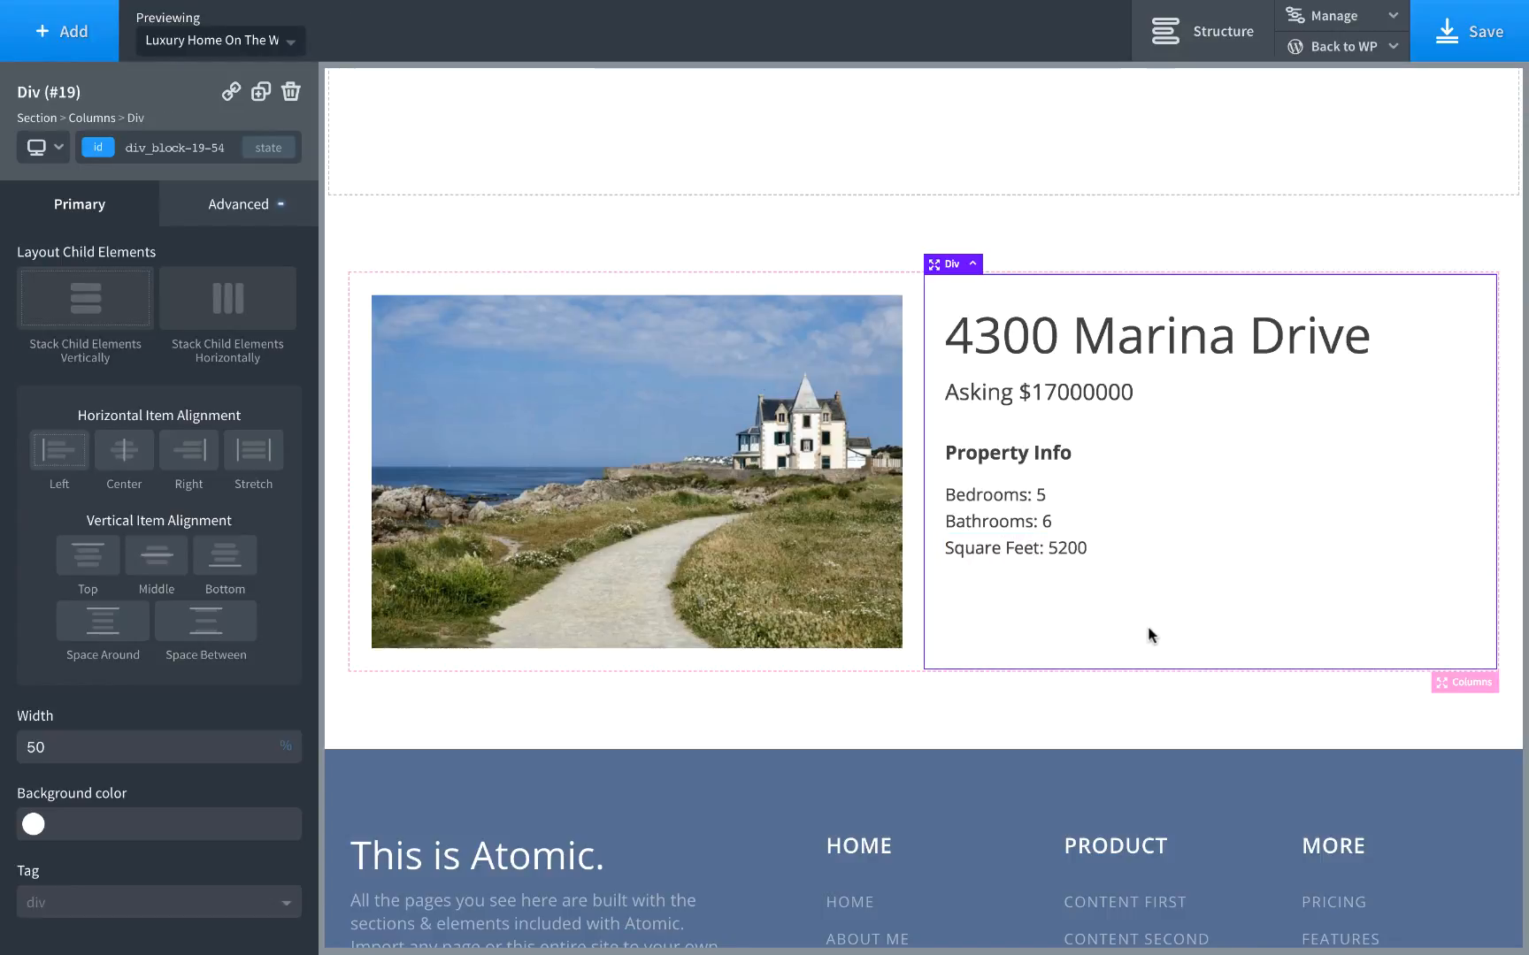
# Delete the emptied section above the two-column section.
pyautogui.click(1100, 708)
pyautogui.click(619, 326)
pyautogui.click(291, 93)
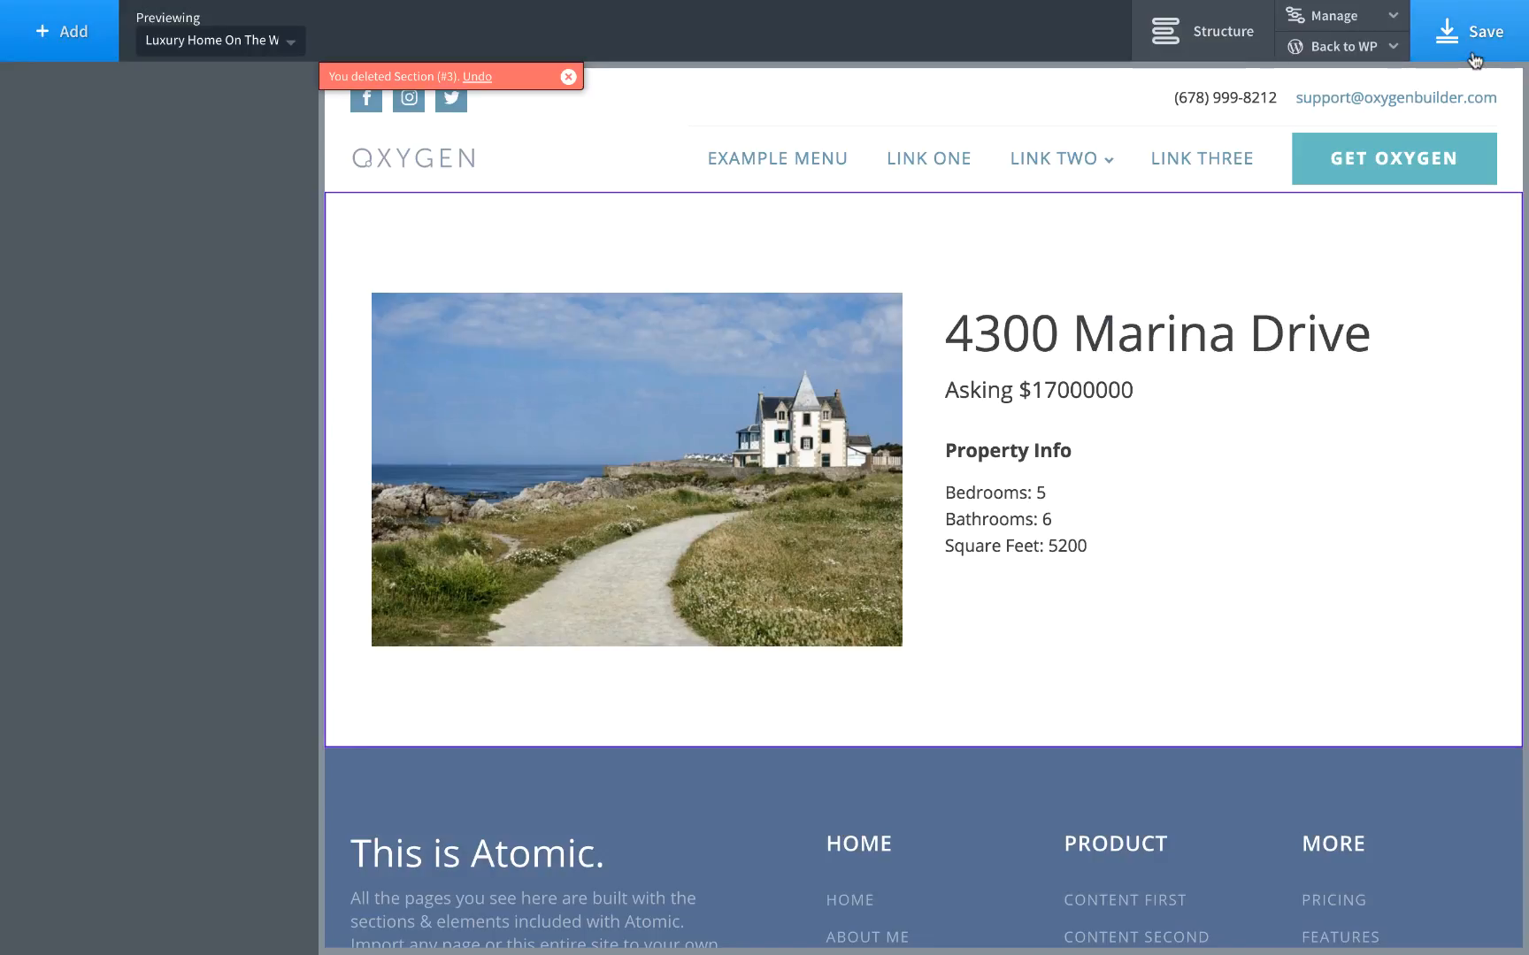
# Save the template and open the property's front-end page in a new browser tab.
pyautogui.moveTo(1354, 48)
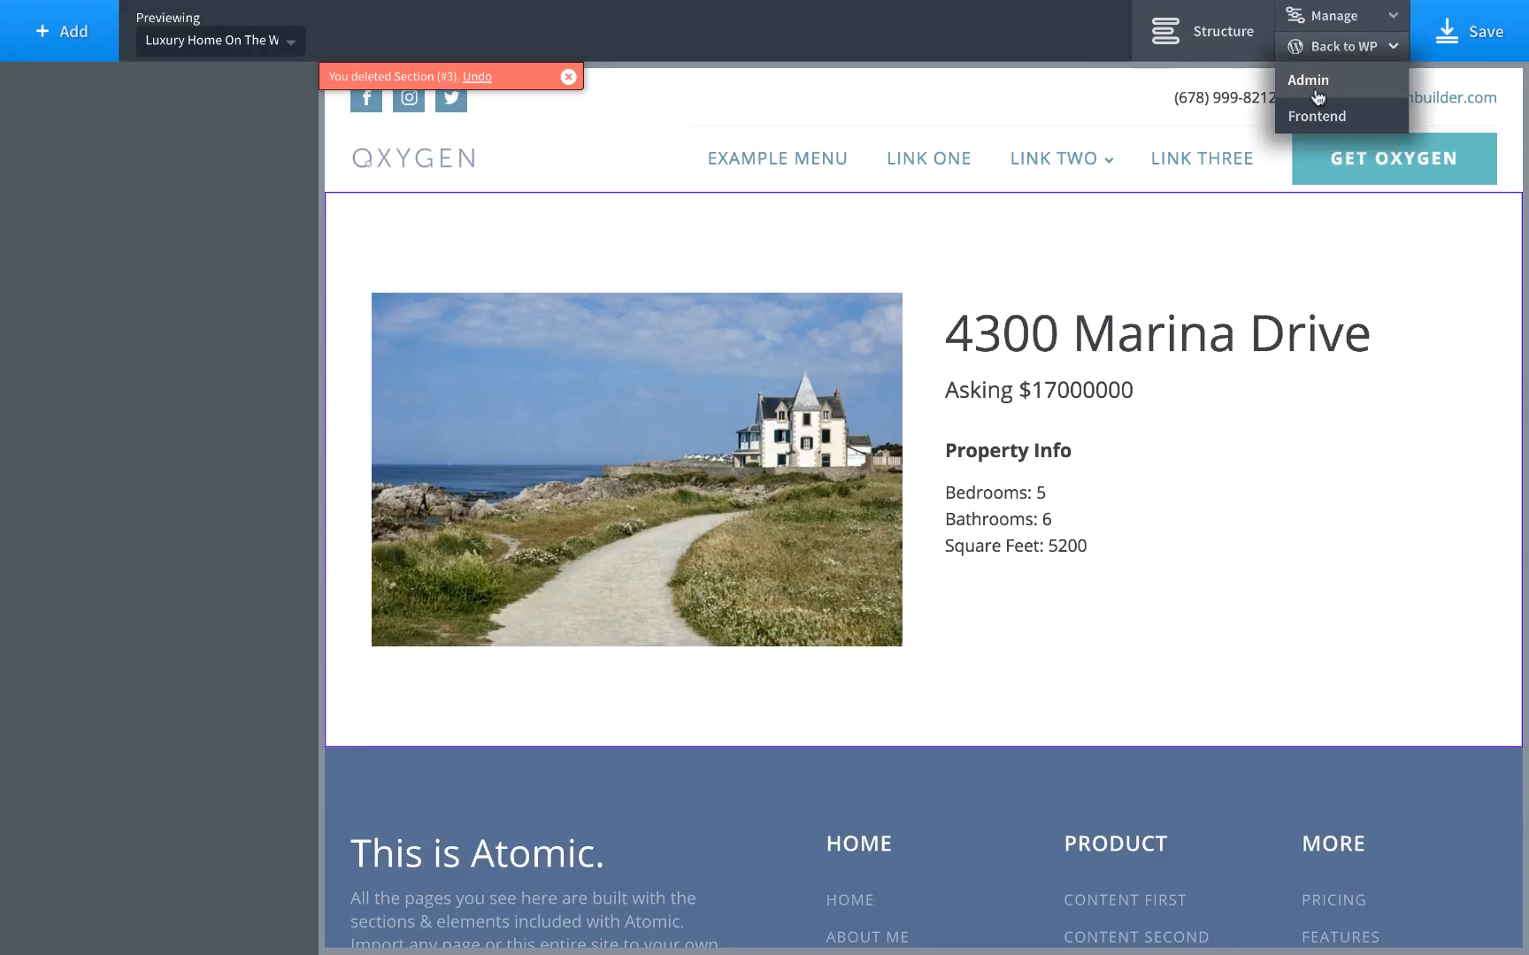
pyautogui.rightClick(1307, 108)
pyautogui.click(1265, 113)
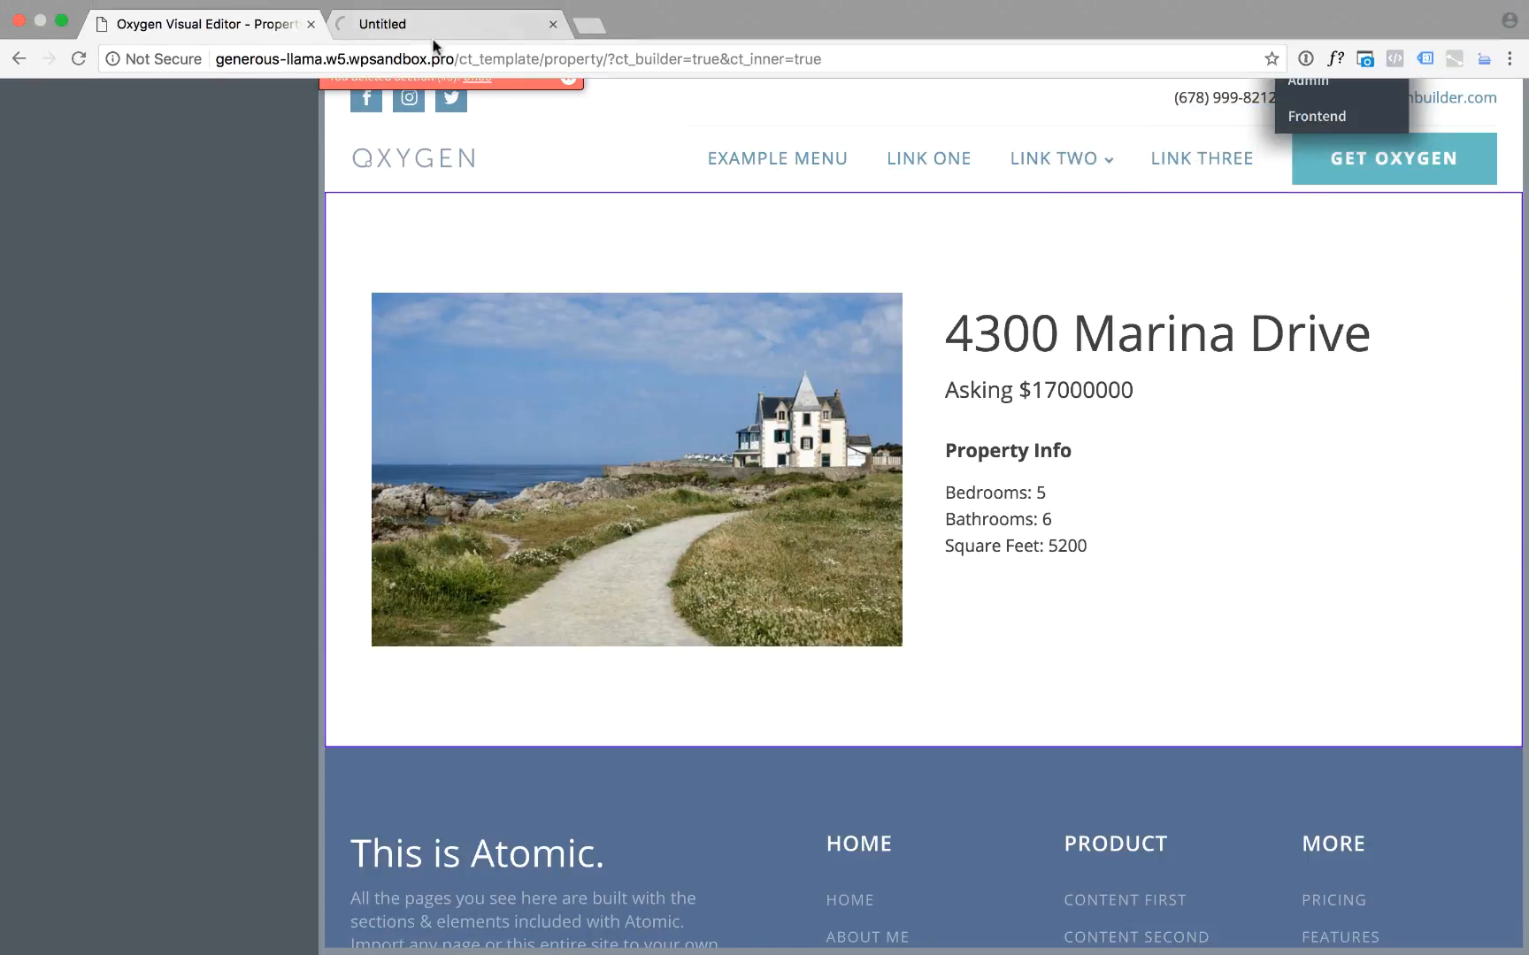
pyautogui.click(437, 44)
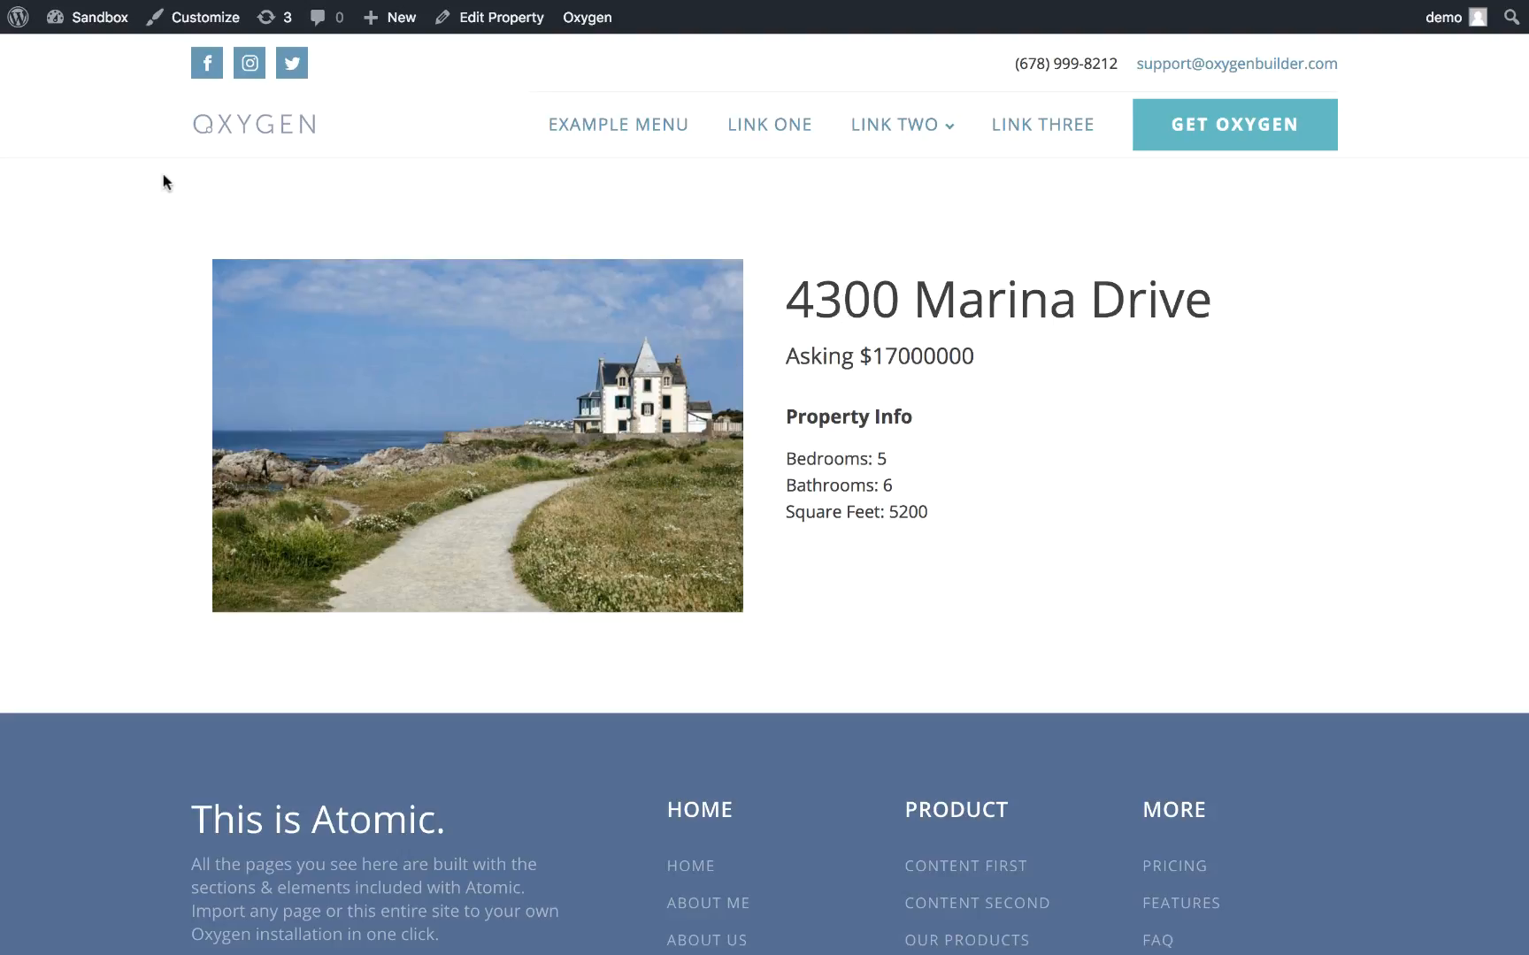
# Go to the Properties list in the WordPress admin and view the Downtown Penthouse property page.
pyautogui.click(115, 30)
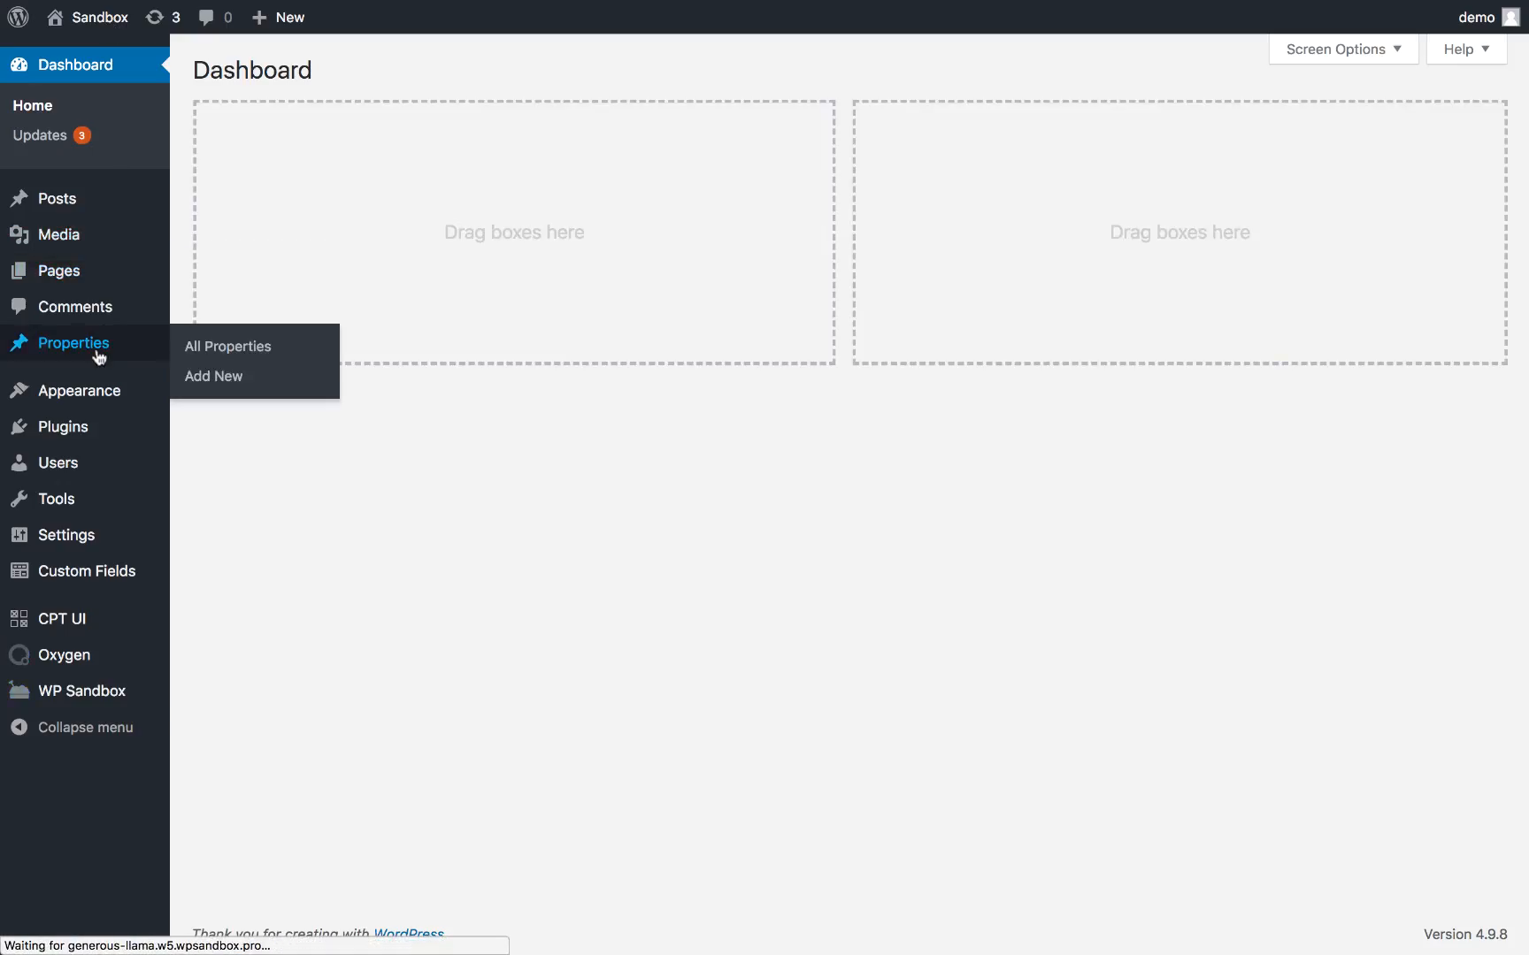
pyautogui.click(99, 352)
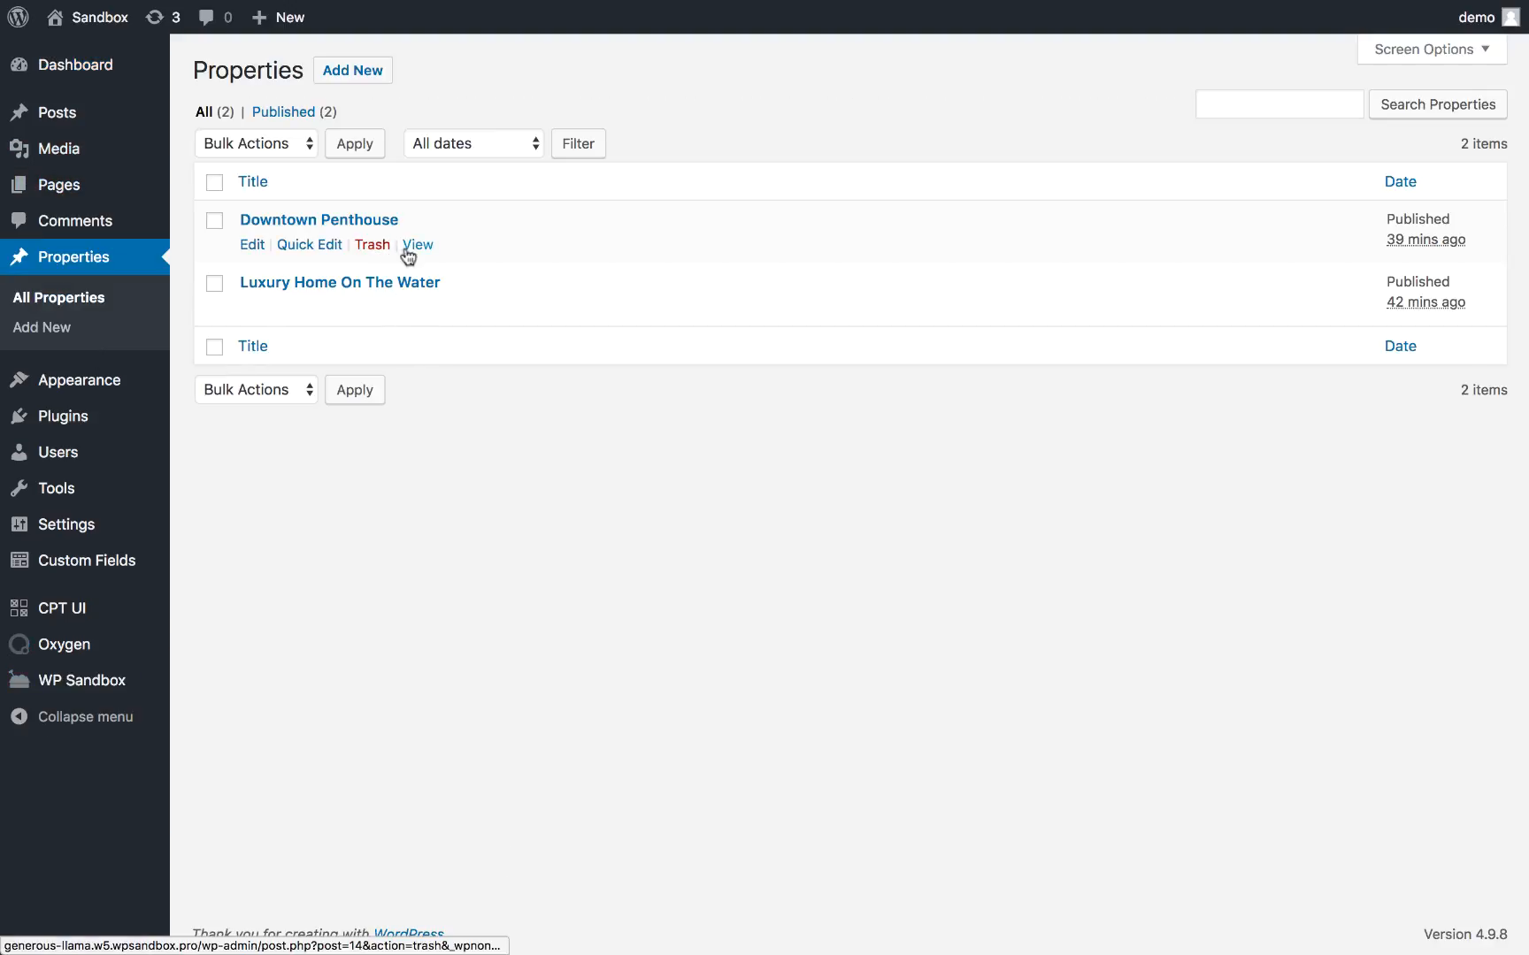
pyautogui.click(418, 248)
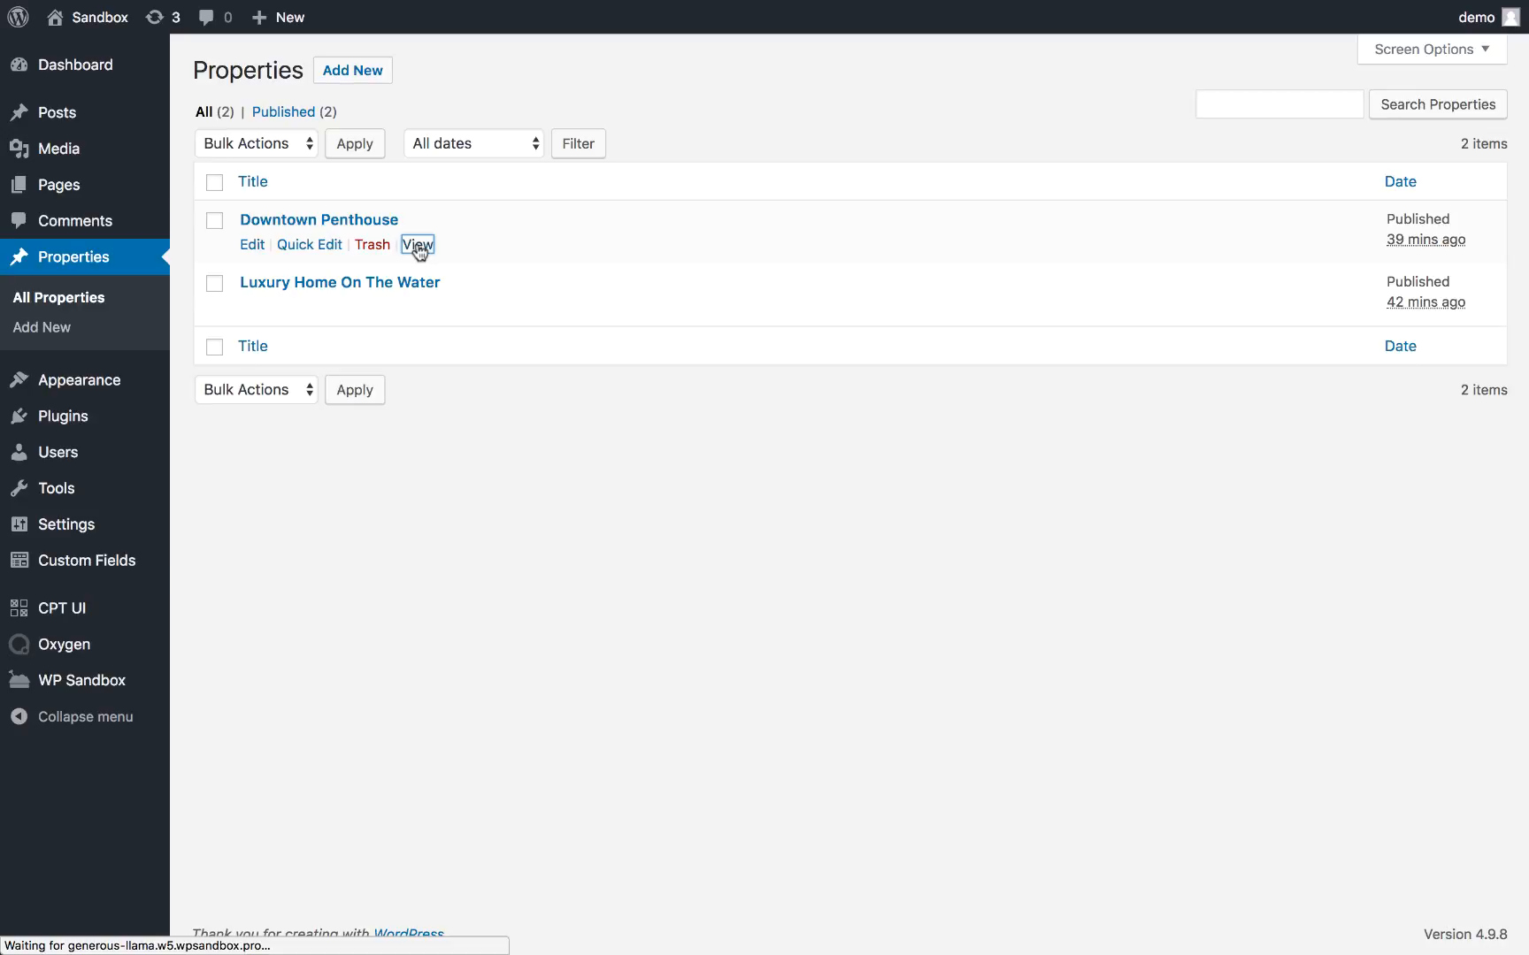